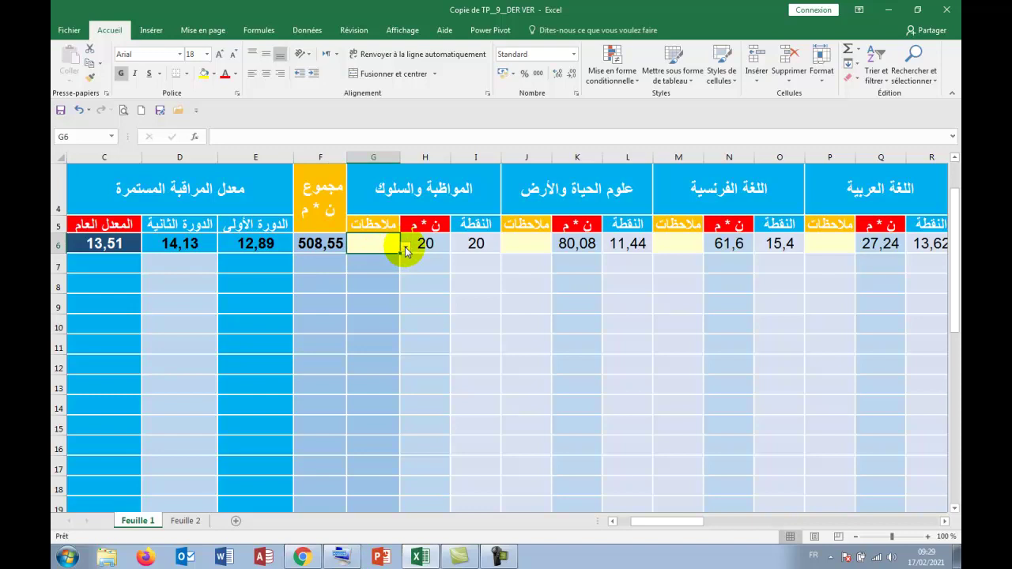
# Step: Review the remark options offered in cell G6 and their source list in E2:E6 on Feuille 2
pyautogui.click(405, 248)
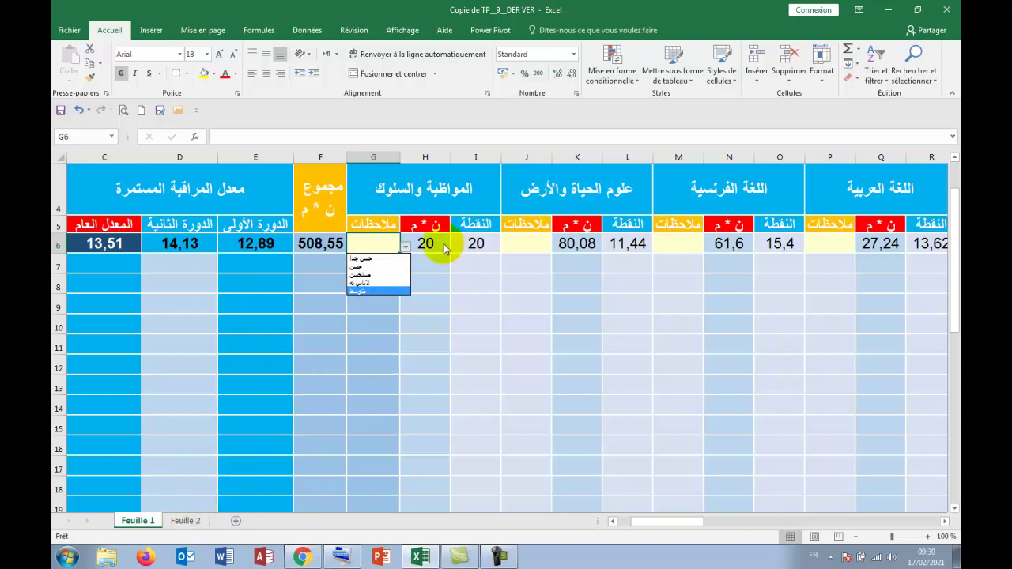
pyautogui.click(189, 524)
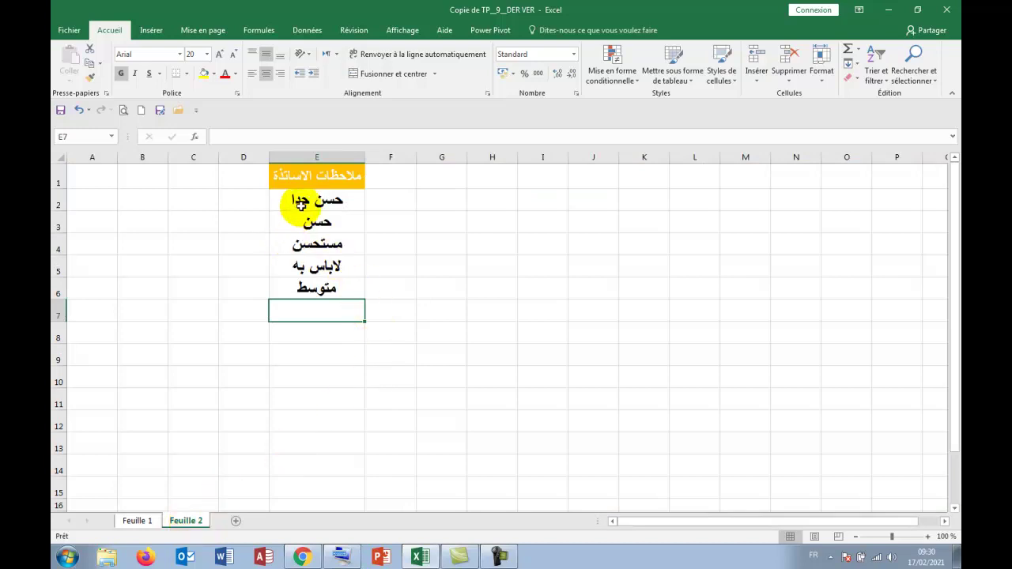
pyautogui.click(294, 202)
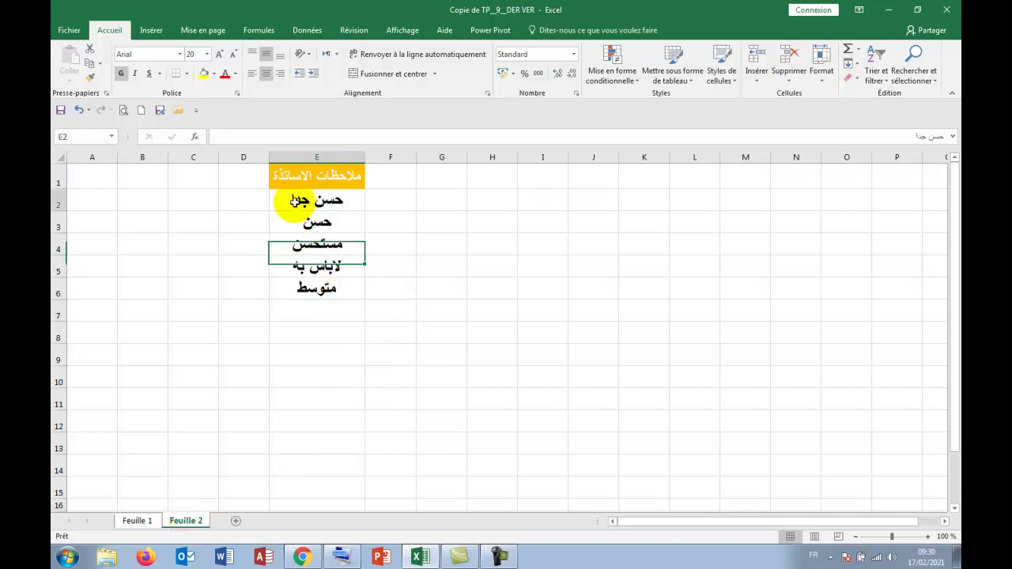
pyautogui.moveTo(294, 201); pyautogui.dragTo(299, 267)
pyautogui.click(316, 287)
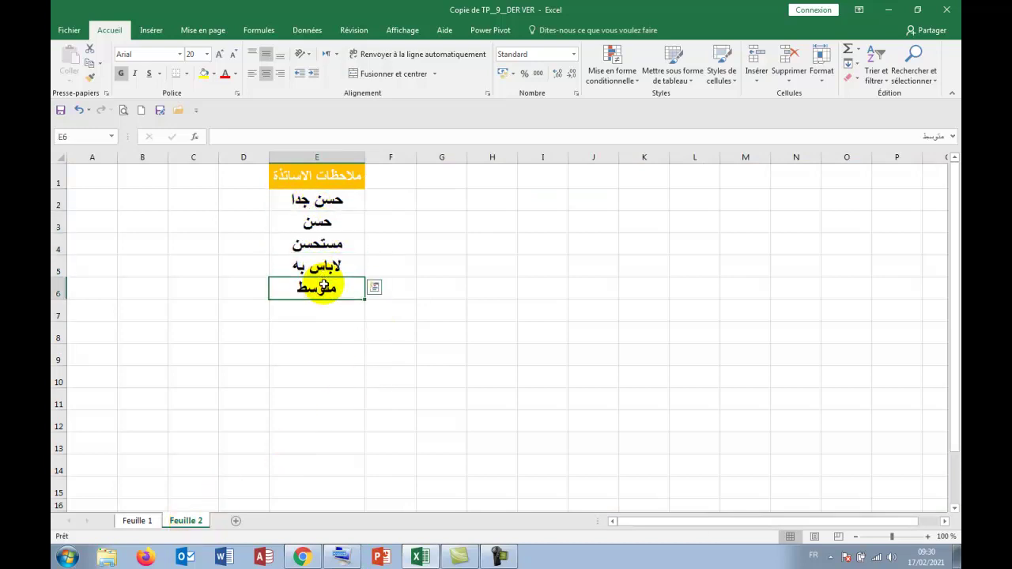
# Step: Add ضعيف at the end and ممتاز at the start of the Feuille 2 remarks list, and name the range E2:E8 OBSV
pyautogui.click(335, 311)
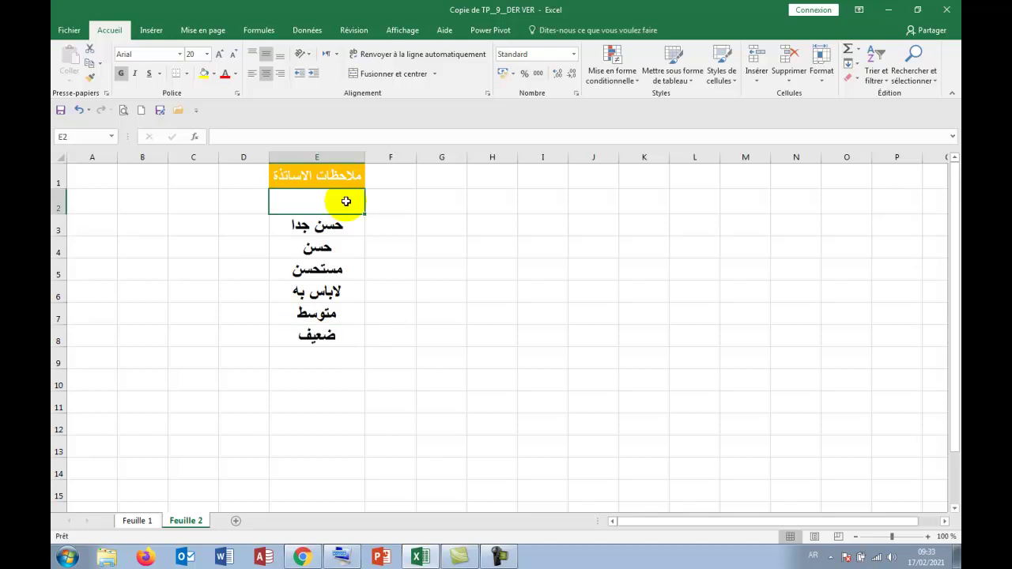
pyautogui.write('مم')
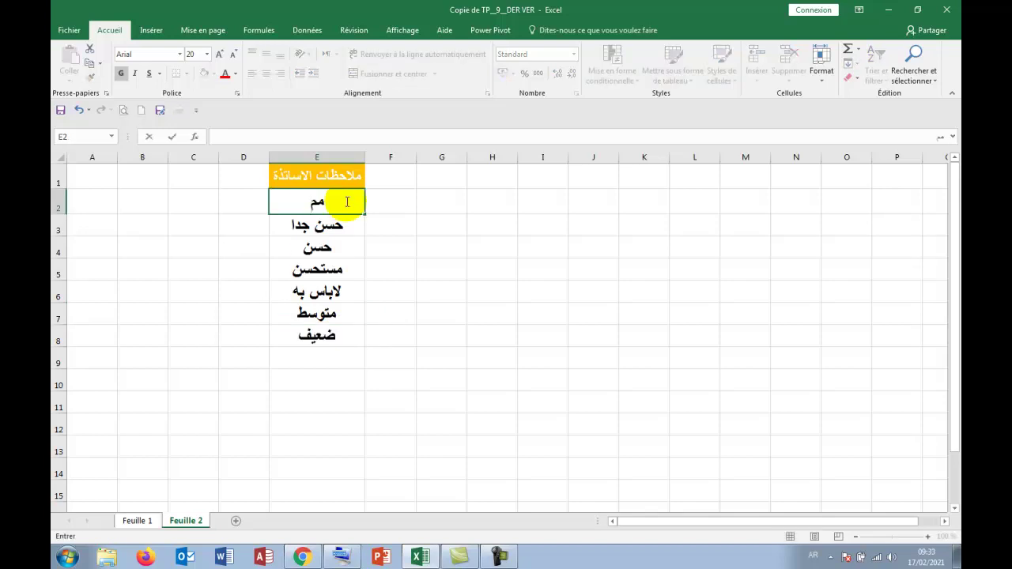
pyautogui.write('تاز')
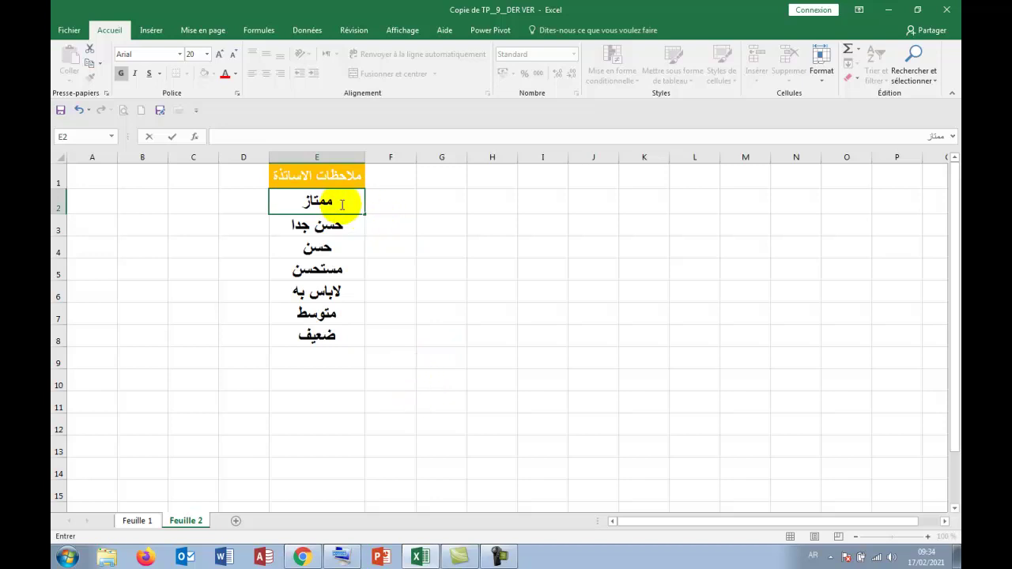
pyautogui.click(399, 292)
pyautogui.moveTo(285, 198); pyautogui.dragTo(335, 335)
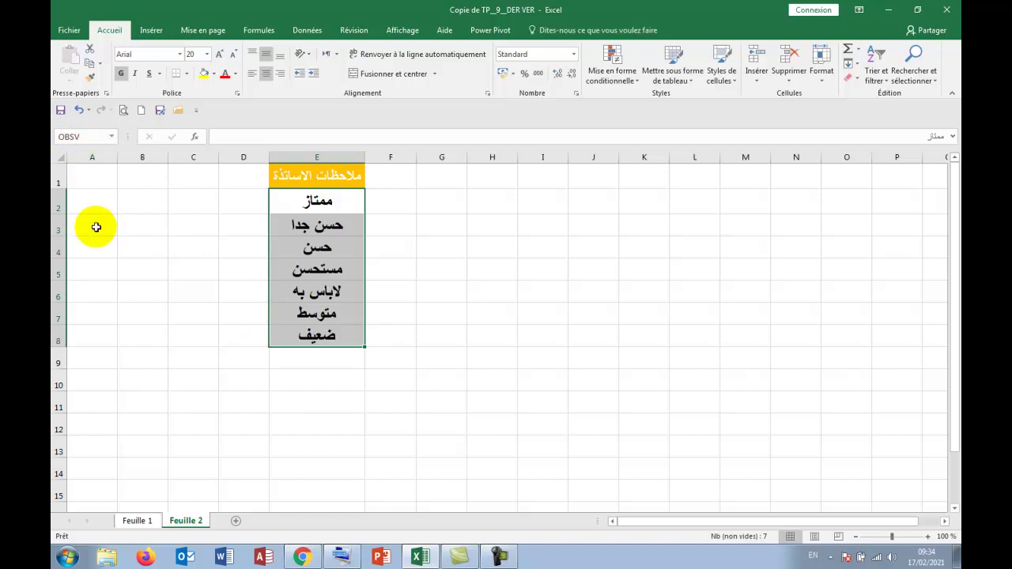
# Step: Set the source of the list validation in cell G6 on Feuille 1 to =OBSV and open its drop-down list
pyautogui.click(142, 521)
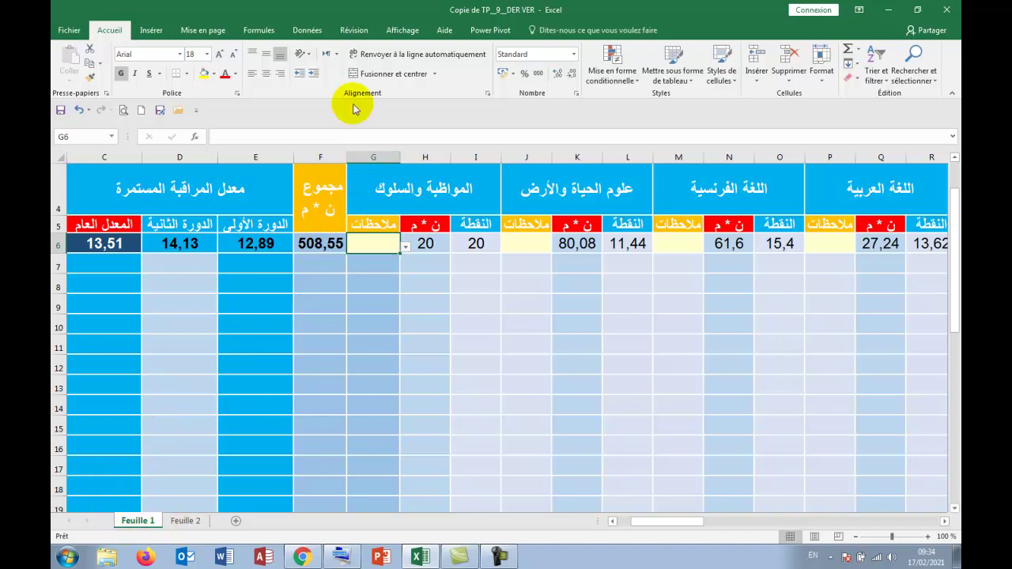
pyautogui.click(307, 30)
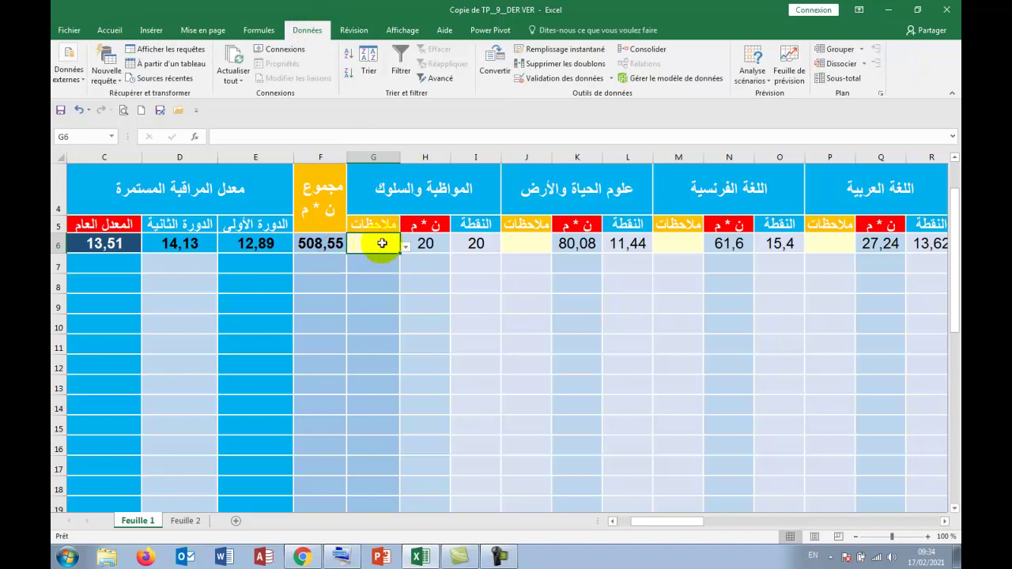
pyautogui.click(610, 79)
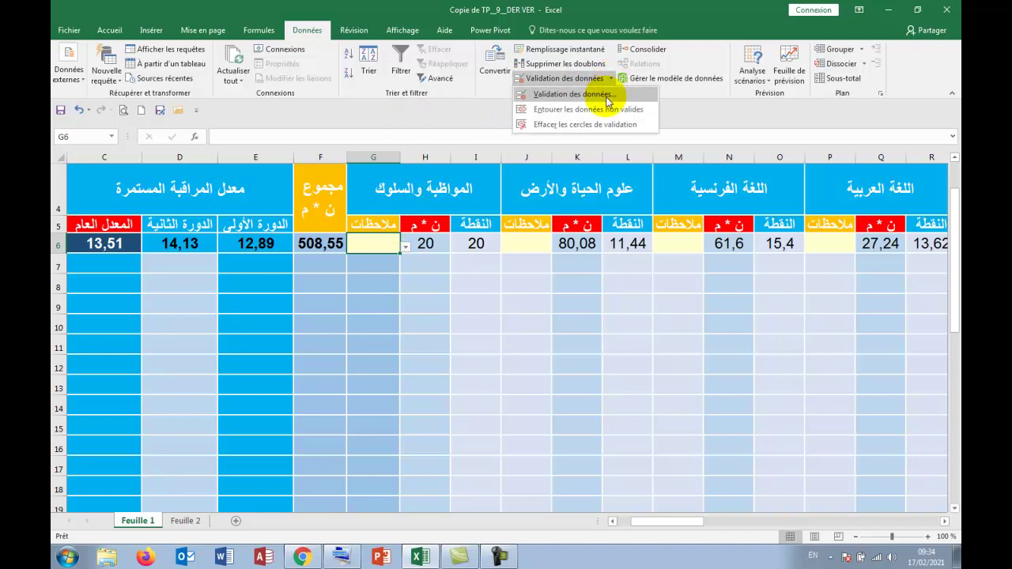
pyautogui.click(608, 102)
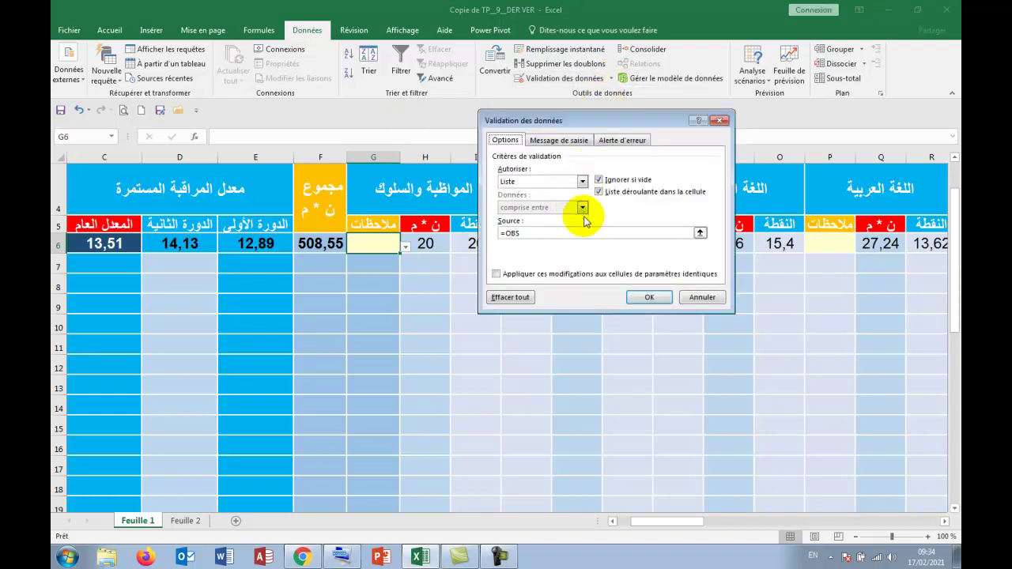
pyautogui.click(527, 232)
pyautogui.press('BackSpace')
pyautogui.press('BackSpace')
pyautogui.press('BackSpace')
pyautogui.press('BackSpace')
pyautogui.write('=OBS')
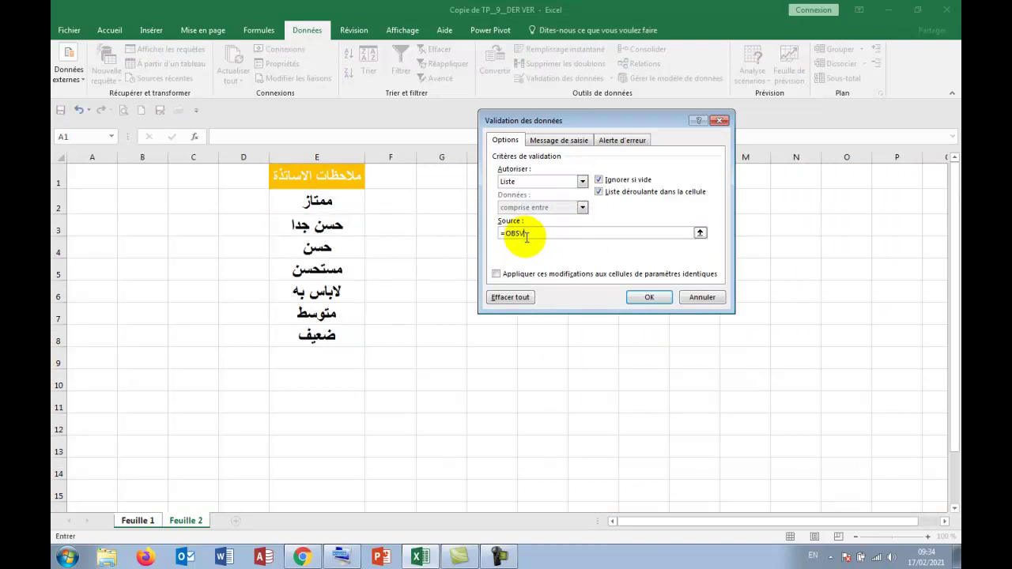
pyautogui.click(648, 297)
pyautogui.click(405, 246)
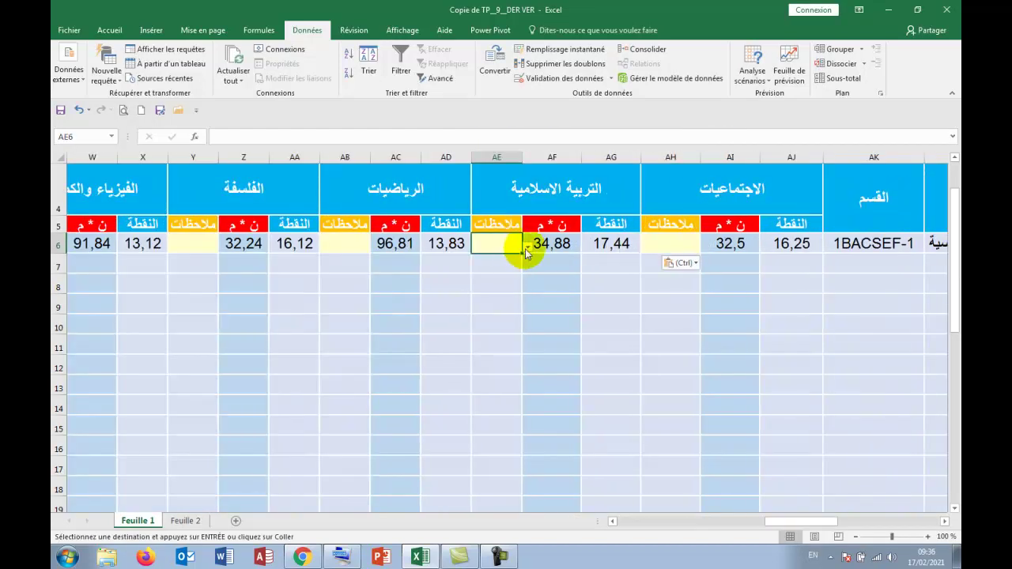
# Step: Check the remark drop-down lists in cells AE6, AB6 and Y6
pyautogui.click(526, 247)
pyautogui.press('Escape')
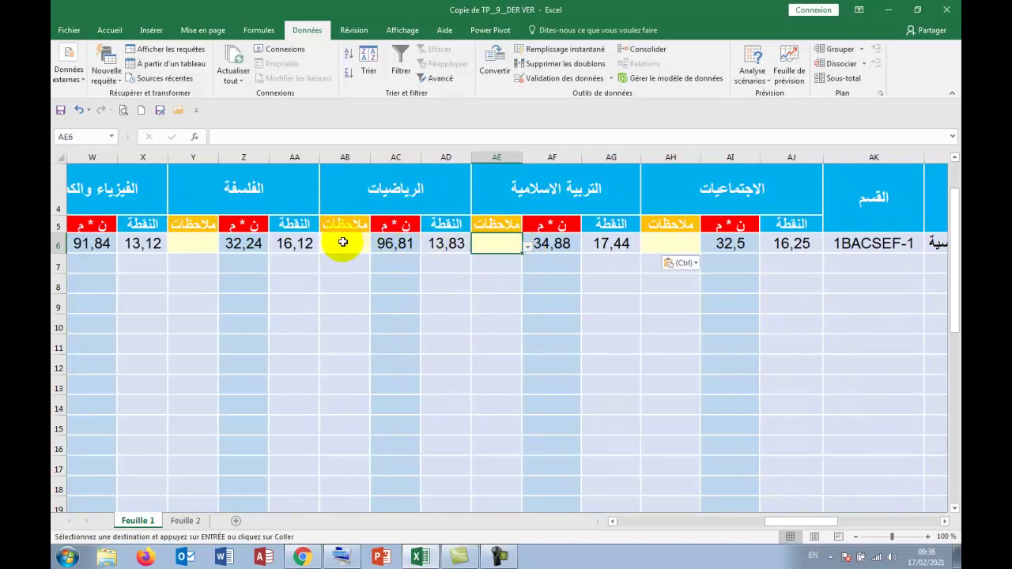
pyautogui.click(344, 243)
pyautogui.click(374, 248)
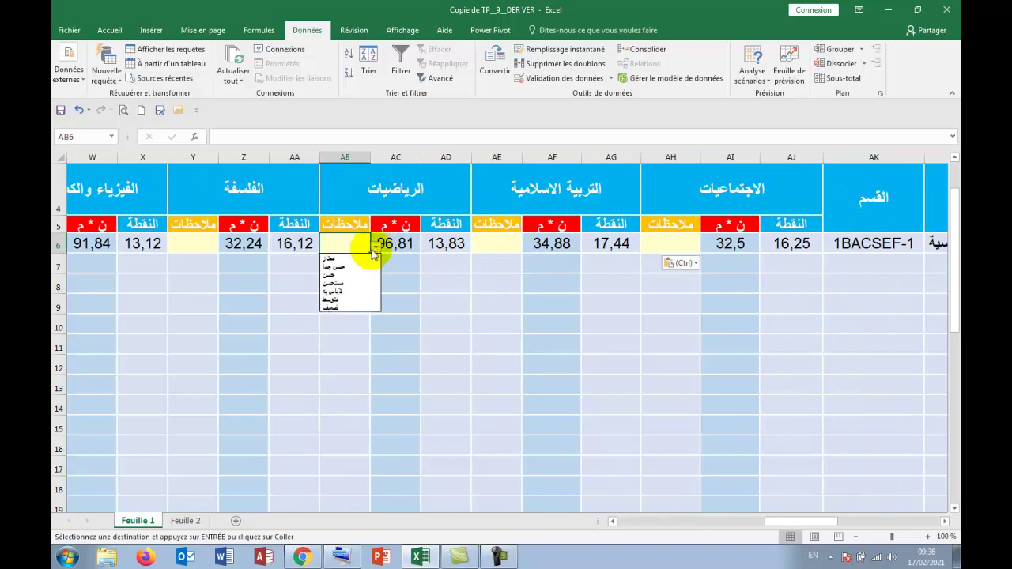
pyautogui.press('Escape')
pyautogui.click(201, 246)
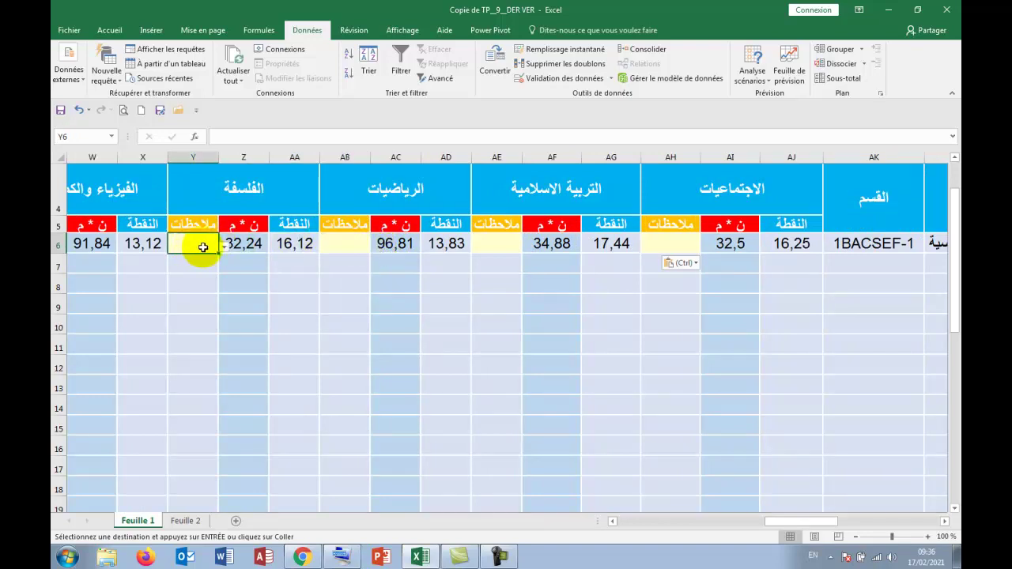
pyautogui.click(224, 247)
pyautogui.click(544, 244)
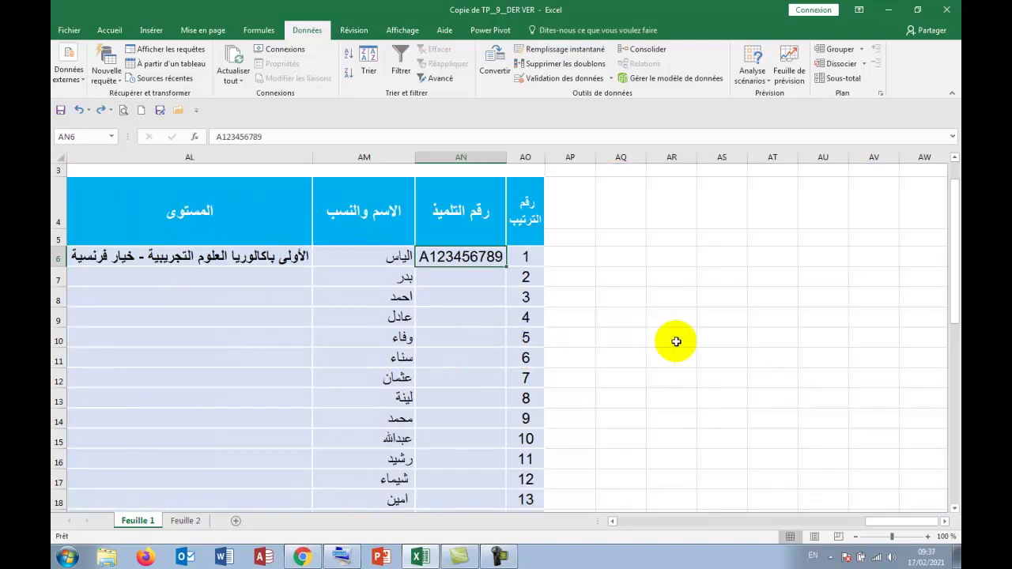
# Step: Fill the student number column from AN6 down to row 40 as an incrementing series
pyautogui.doubleClick(505, 266)
pyautogui.scroll(-10, 477, 377)
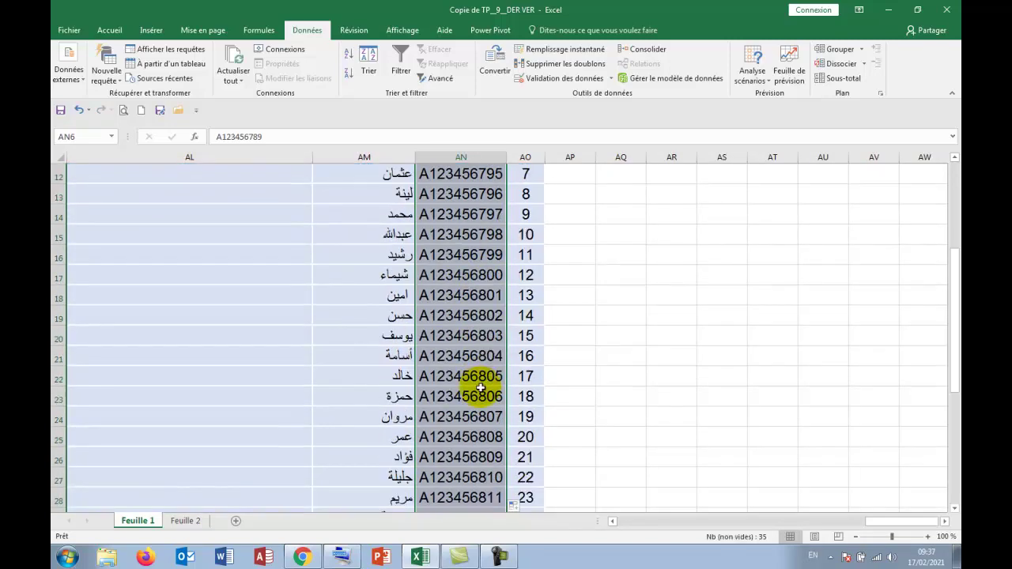
pyautogui.scroll(11, 477, 377)
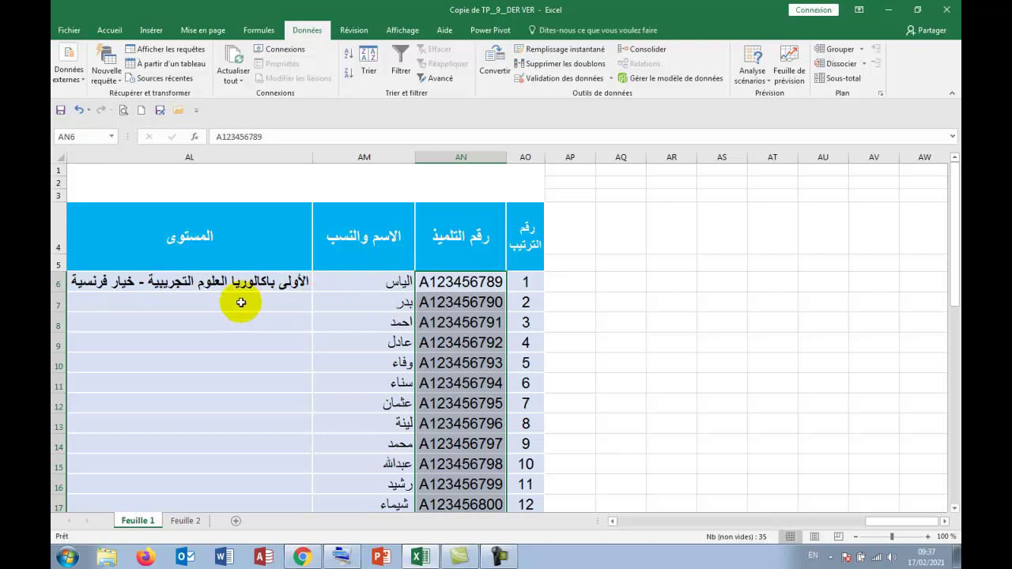
# Step: Fill the level text الأولى باكالوريا العلوم التجريبية - خيار فرنسية from AL6 down to row 40
pyautogui.click(248, 282)
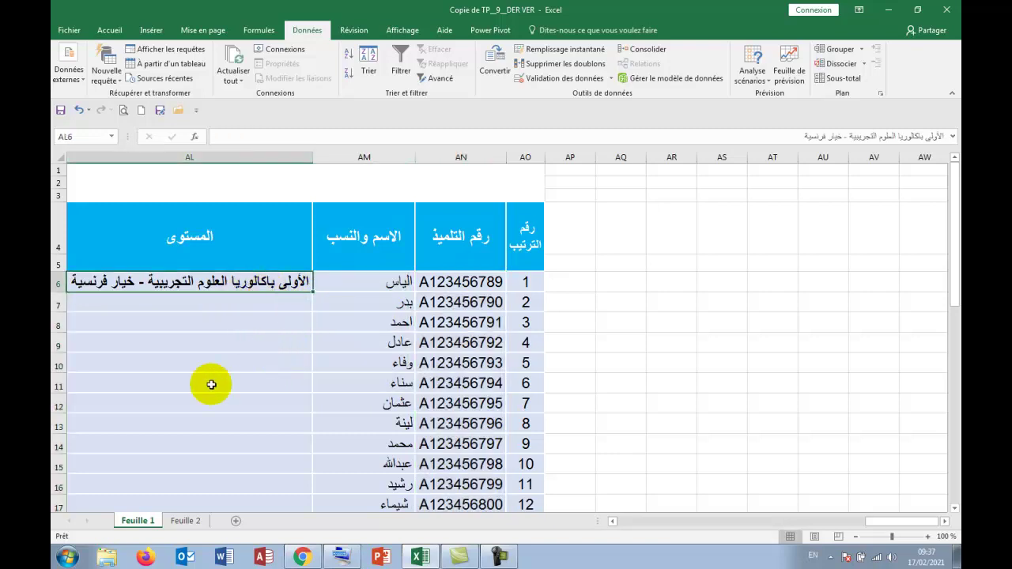
pyautogui.moveTo(869, 526); pyautogui.dragTo(834, 524)
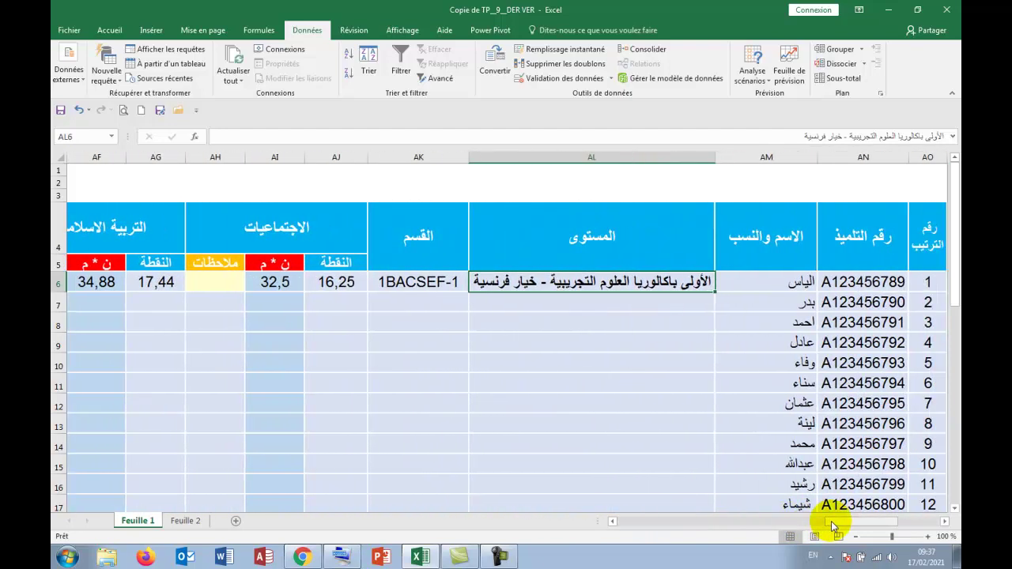
pyautogui.doubleClick(714, 292)
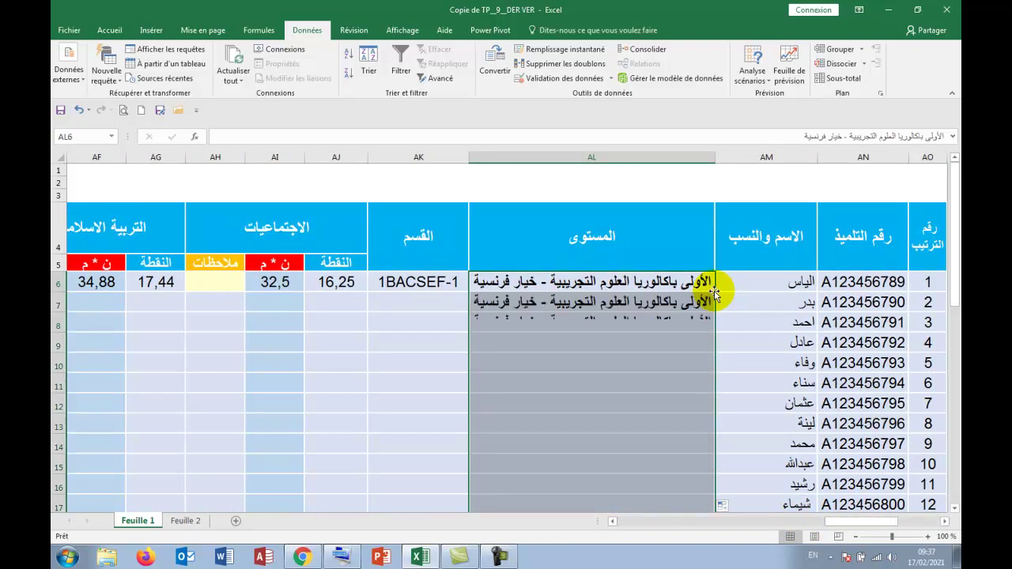
pyautogui.scroll(-7, 605, 429)
pyautogui.scroll(-3, 614, 435)
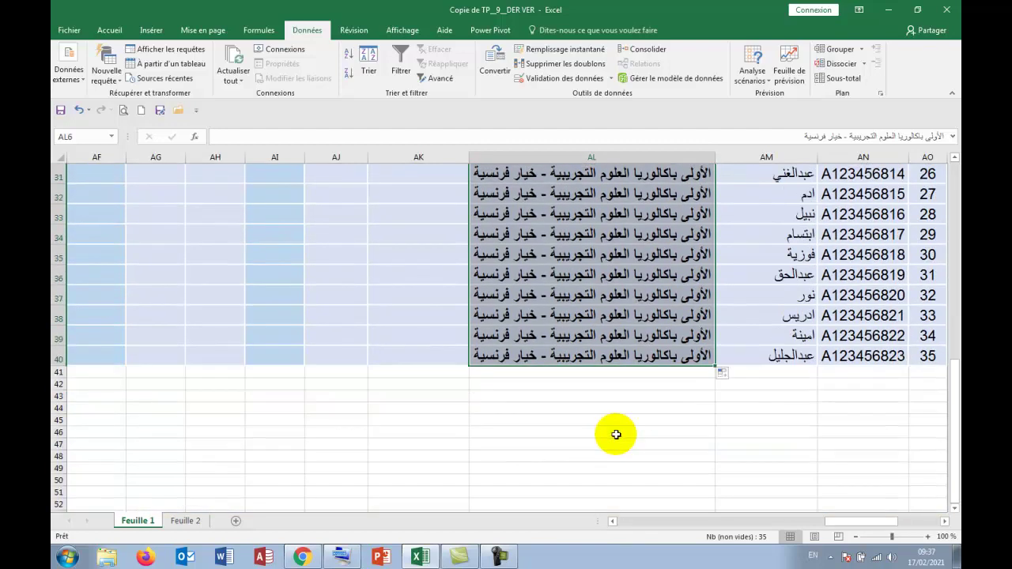
pyautogui.scroll(10, 614, 434)
# Step: Fill the class 1BACSEF-1 from AK6 down to row 40, copying the cell instead of incrementing a series
pyautogui.press('Left')
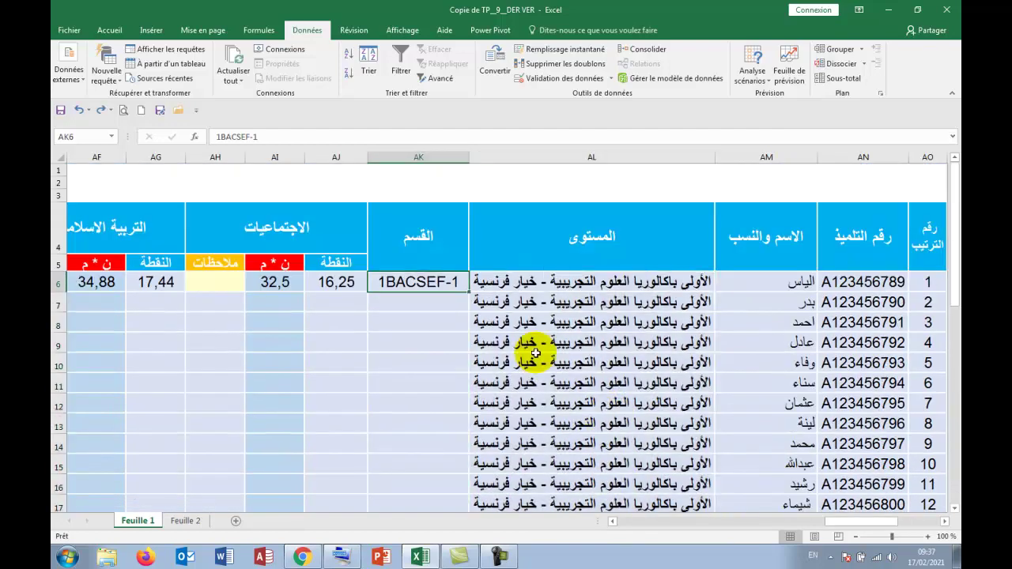
pyautogui.doubleClick(468, 291)
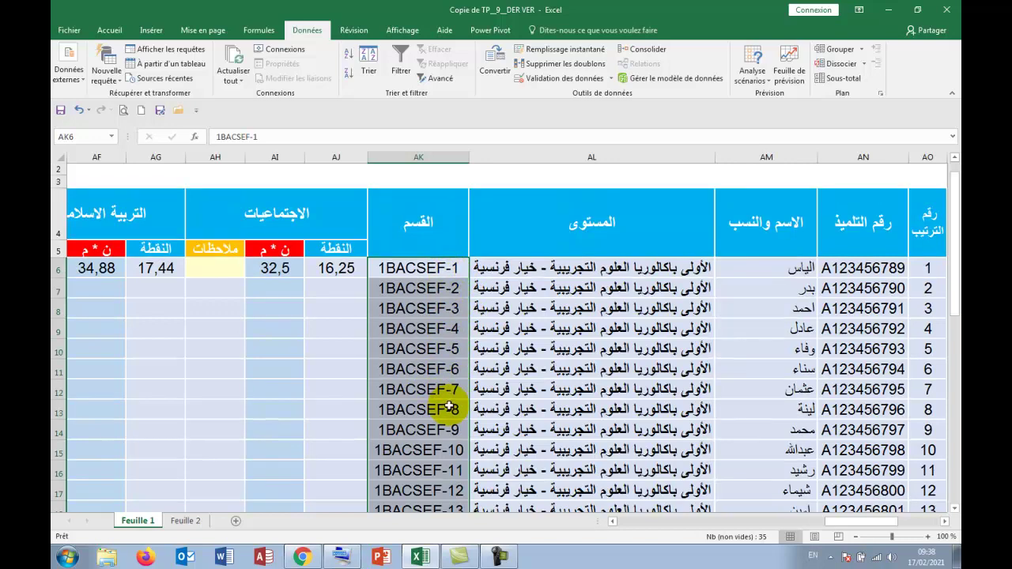
pyautogui.scroll(-7, 447, 403)
pyautogui.scroll(-2, 449, 403)
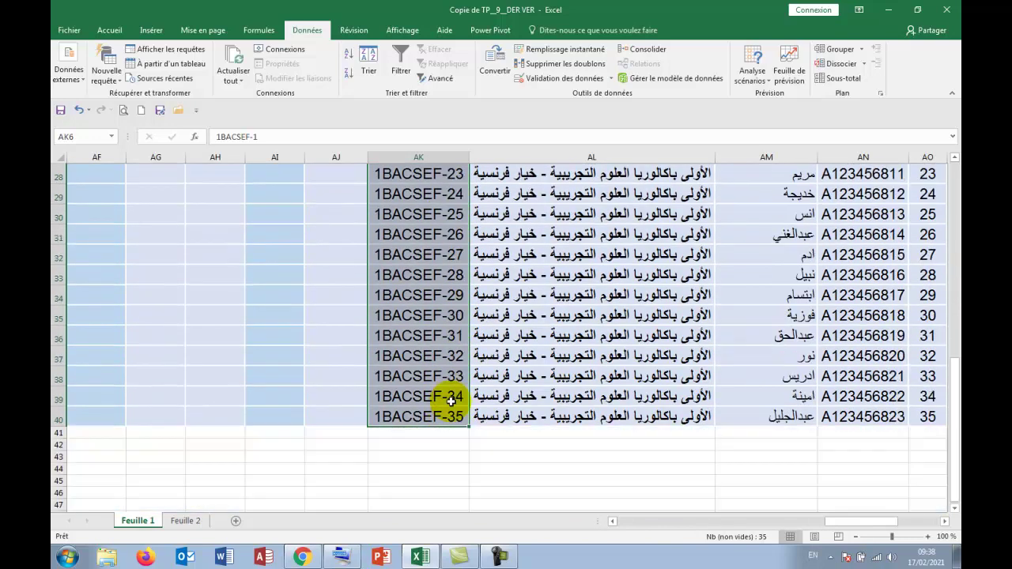
pyautogui.click(476, 435)
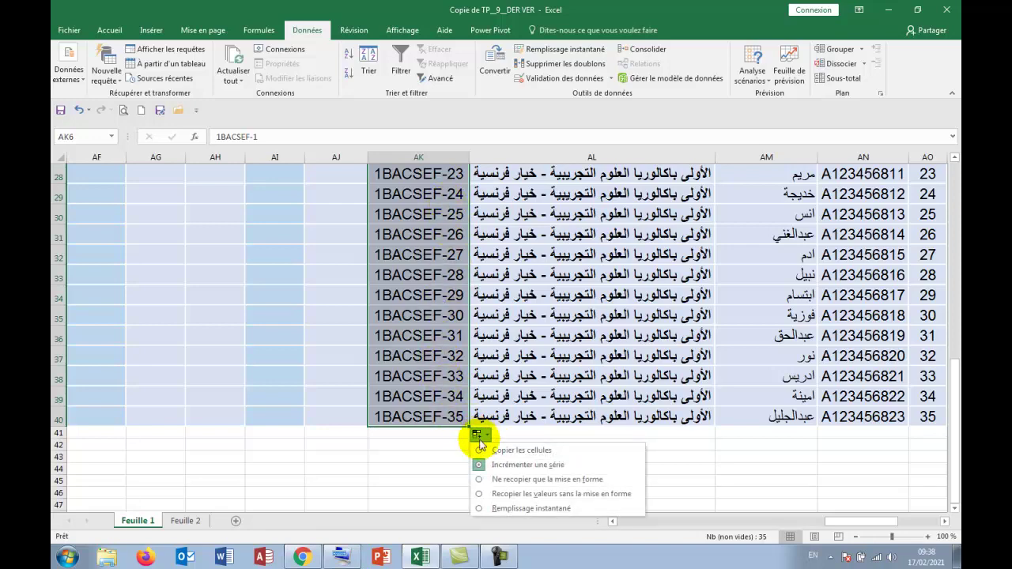
pyautogui.click(493, 450)
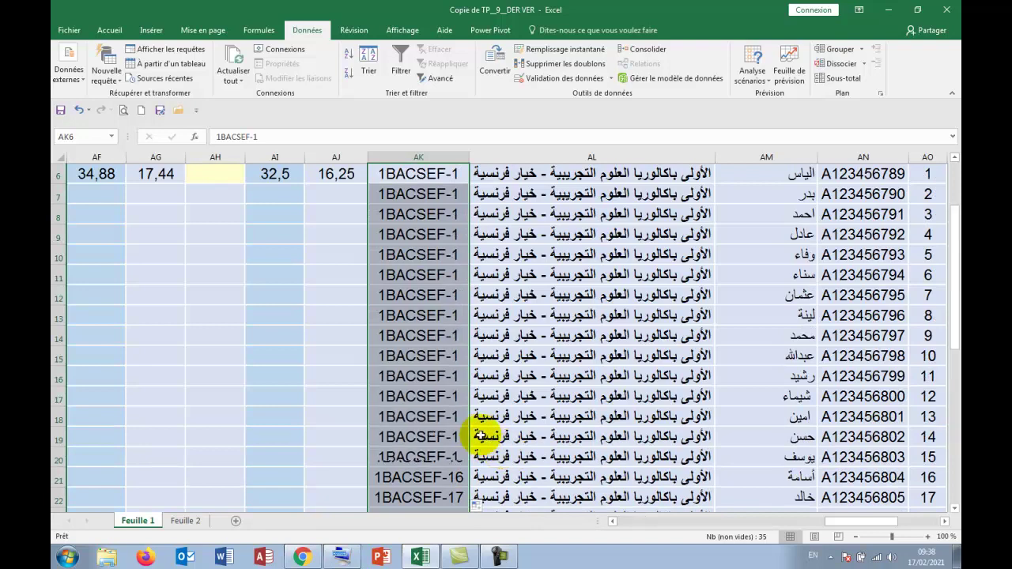
pyautogui.scroll(2, 459, 284)
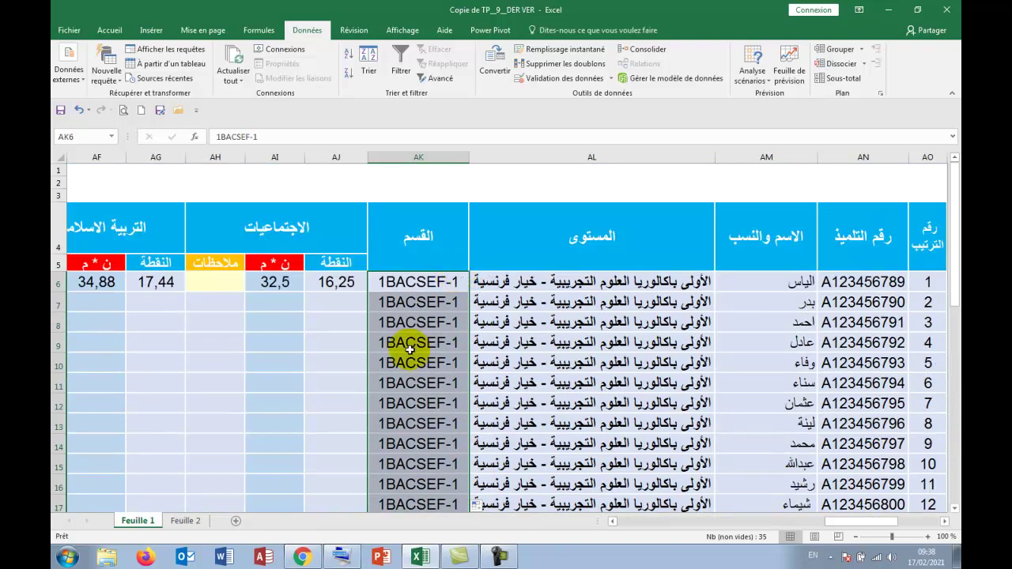
pyautogui.scroll(-11, 409, 347)
pyautogui.scroll(3, 429, 350)
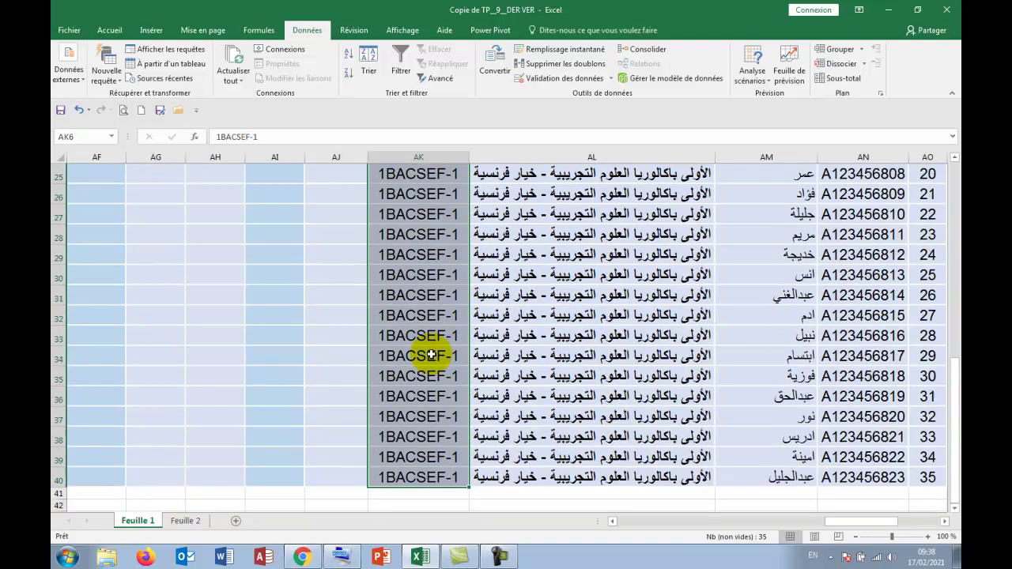
pyautogui.scroll(8, 430, 355)
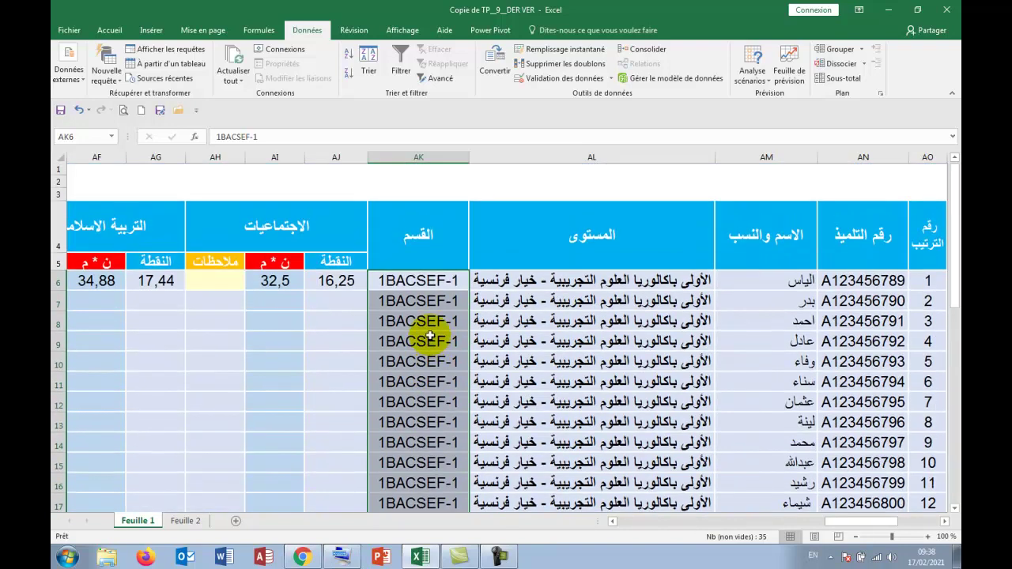
pyautogui.click(416, 285)
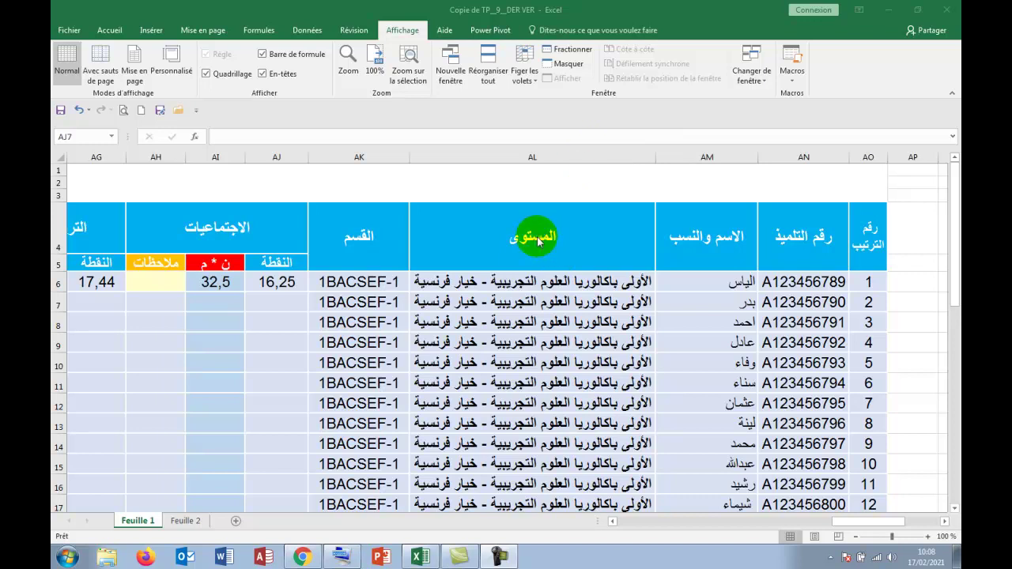
# Step: Hide the class and level columns AK and AL
pyautogui.click(393, 151)
pyautogui.moveTo(385, 151); pyautogui.dragTo(480, 158)
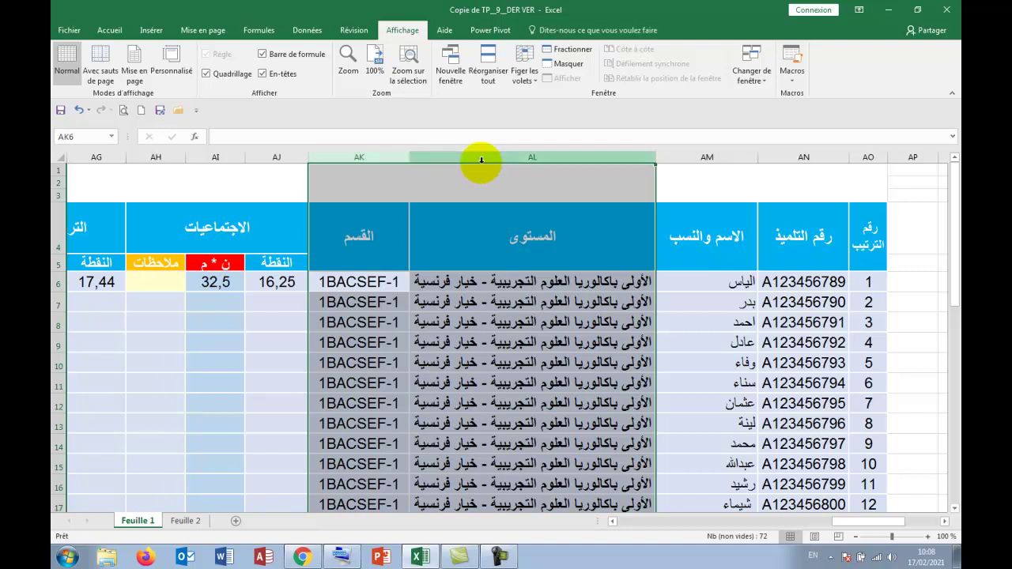
pyautogui.rightClick(482, 159)
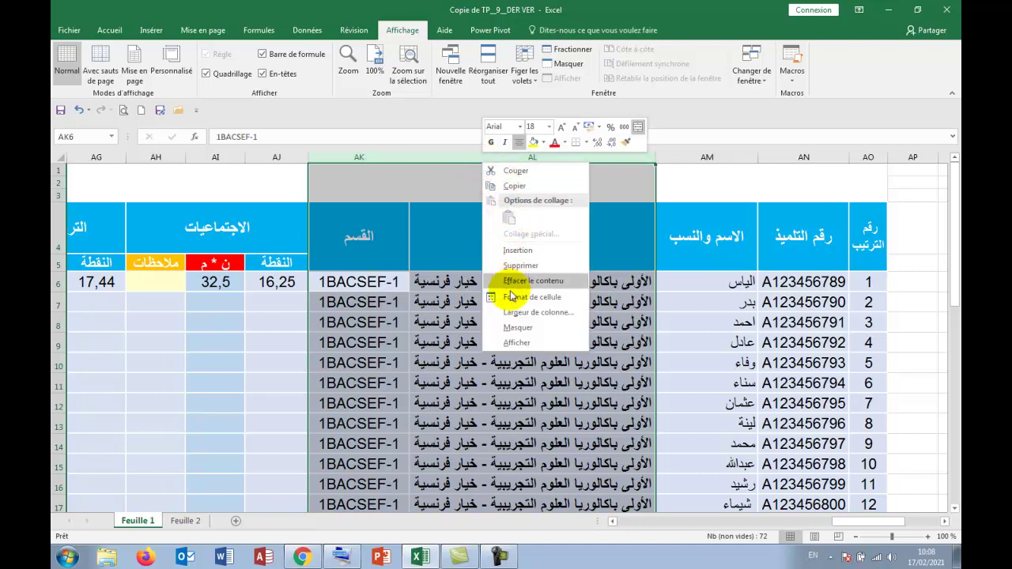
pyautogui.click(512, 328)
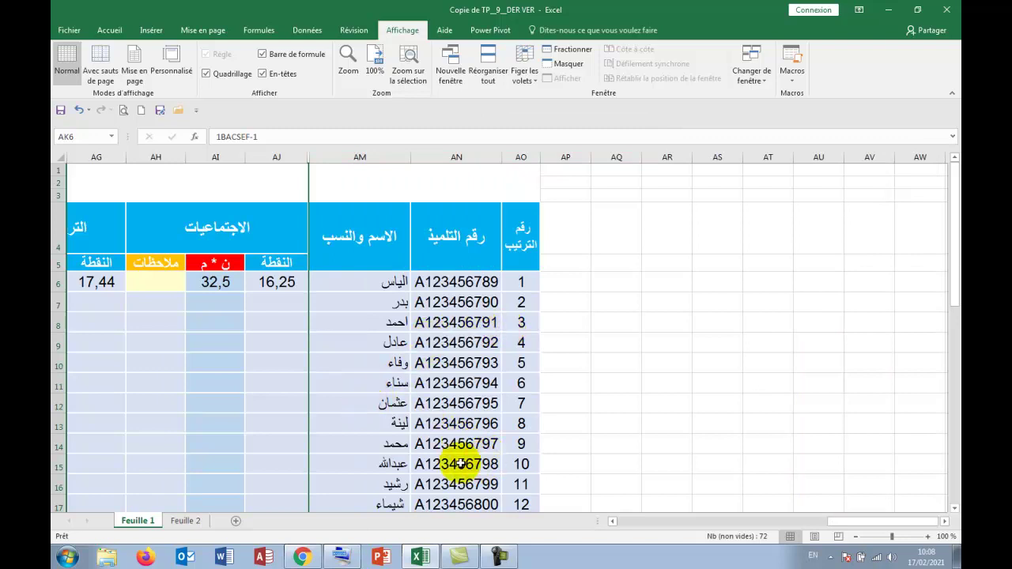
# Step: Freeze the panes at cell E6 so the header rows and columns A to D stay in view
pyautogui.click(624, 523)
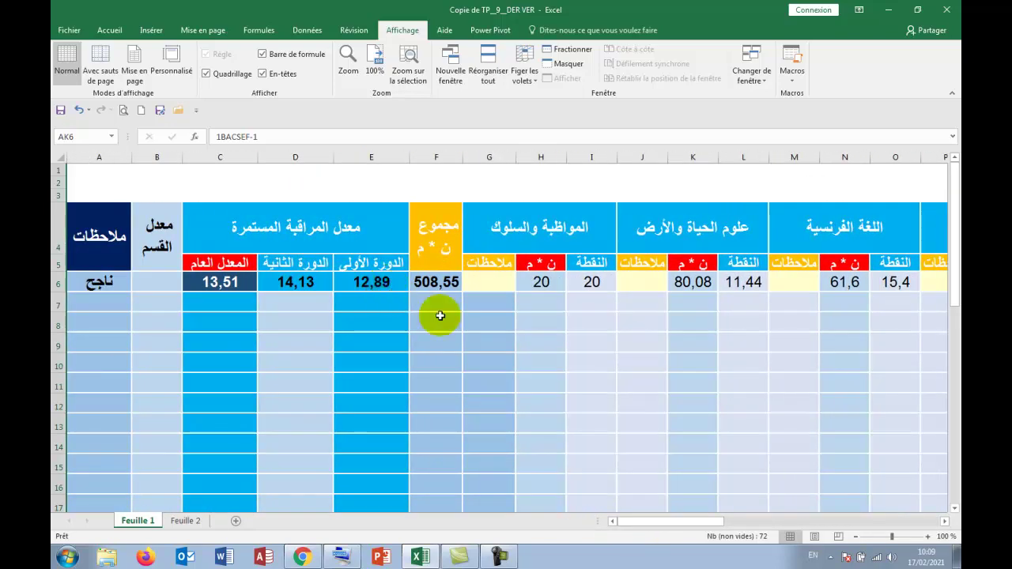
pyautogui.moveTo(685, 523); pyautogui.dragTo(865, 521)
pyautogui.moveTo(872, 521); pyautogui.dragTo(870, 522)
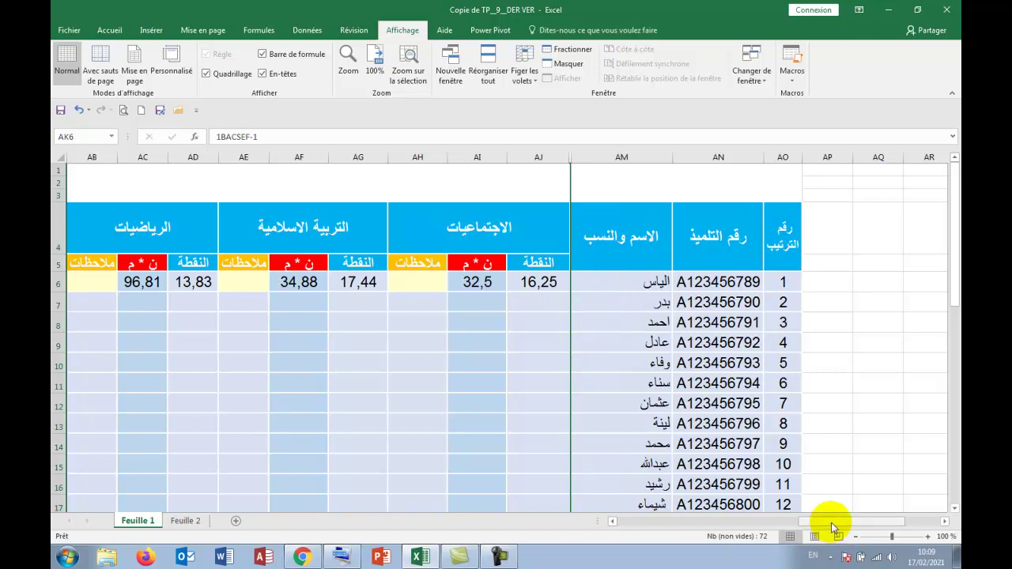
pyautogui.moveTo(831, 526); pyautogui.dragTo(831, 526)
pyautogui.moveTo(831, 526); pyautogui.dragTo(829, 526)
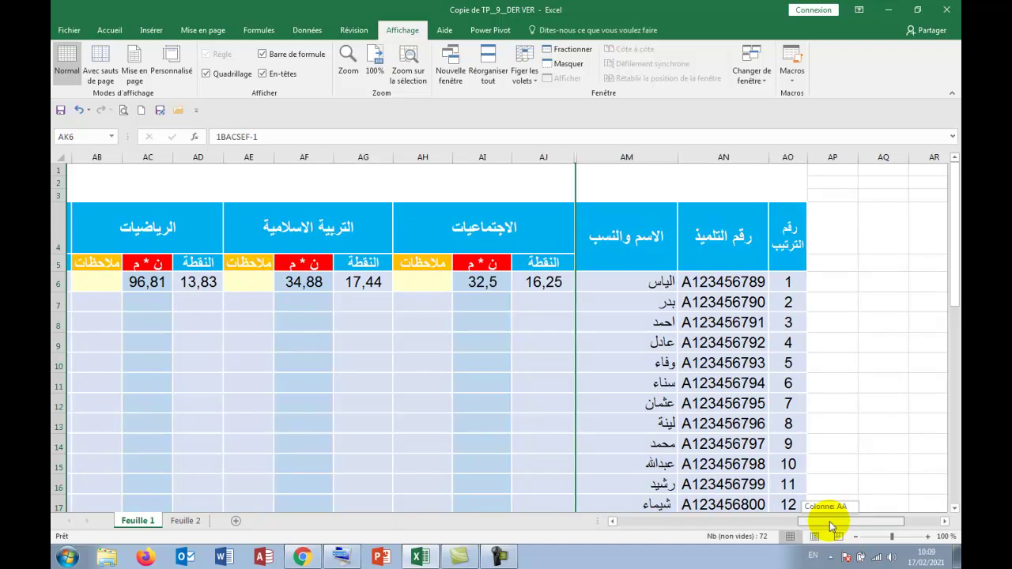
pyautogui.moveTo(829, 526); pyautogui.dragTo(637, 530)
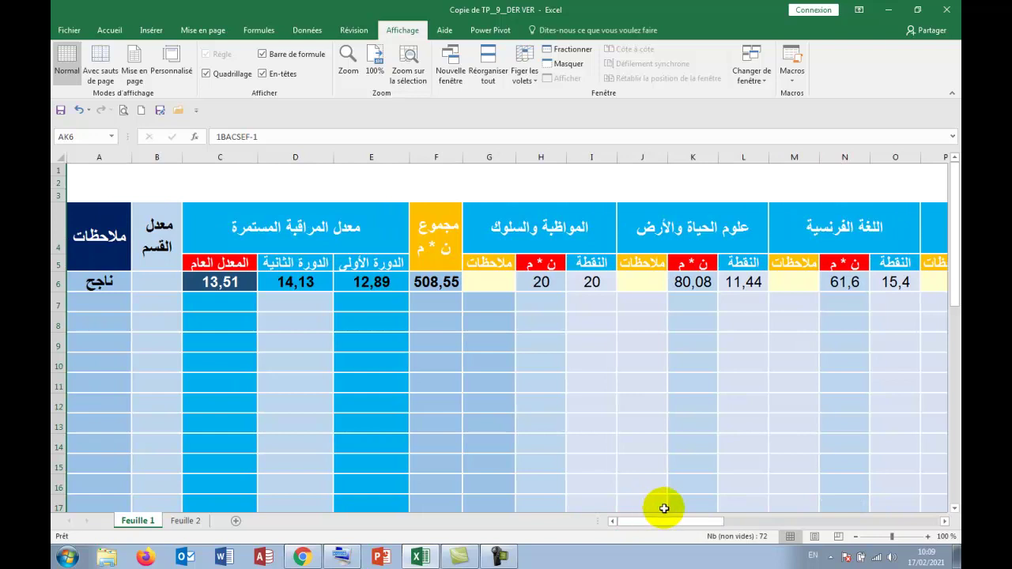
pyautogui.click(385, 286)
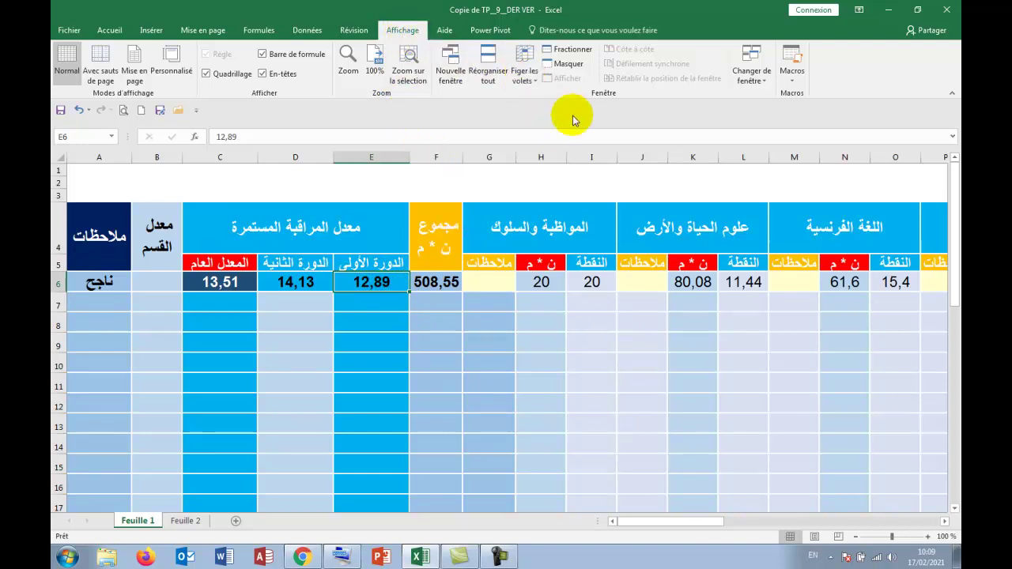
pyautogui.click(532, 87)
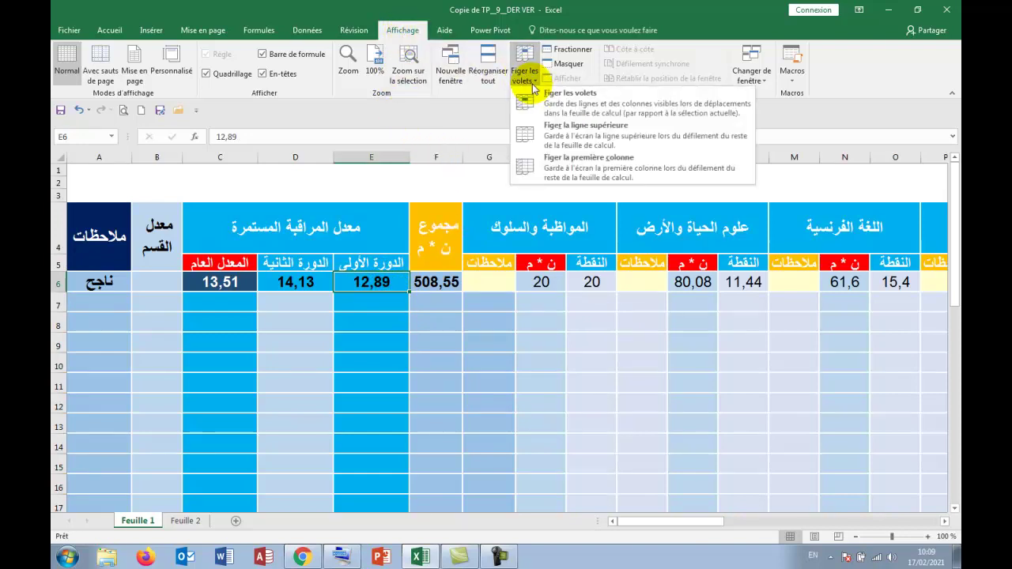
pyautogui.click(551, 99)
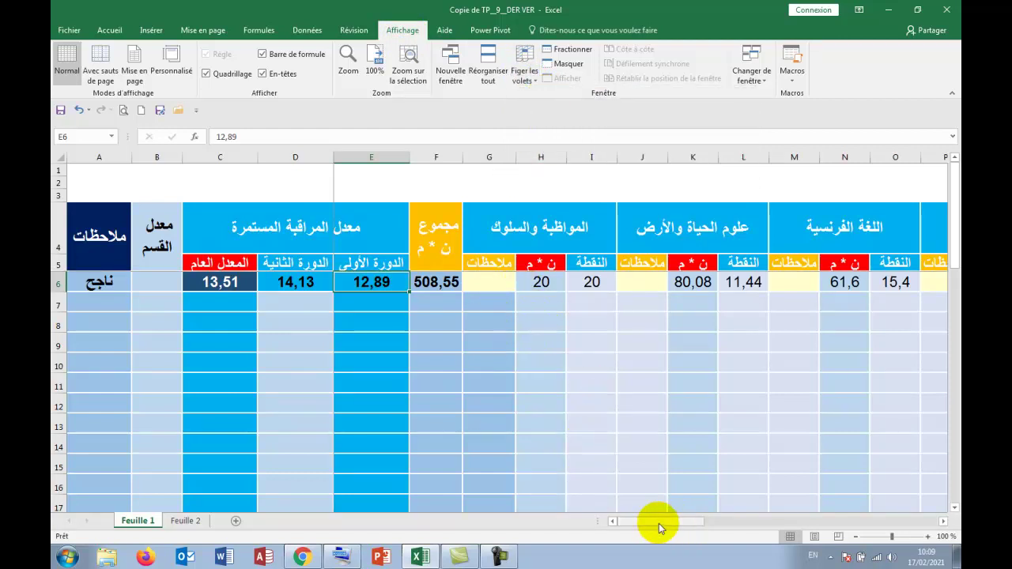
# Step: Hide the frozen columns A to D, leaving the subject grade columns beside the student names
pyautogui.moveTo(659, 522); pyautogui.dragTo(818, 505)
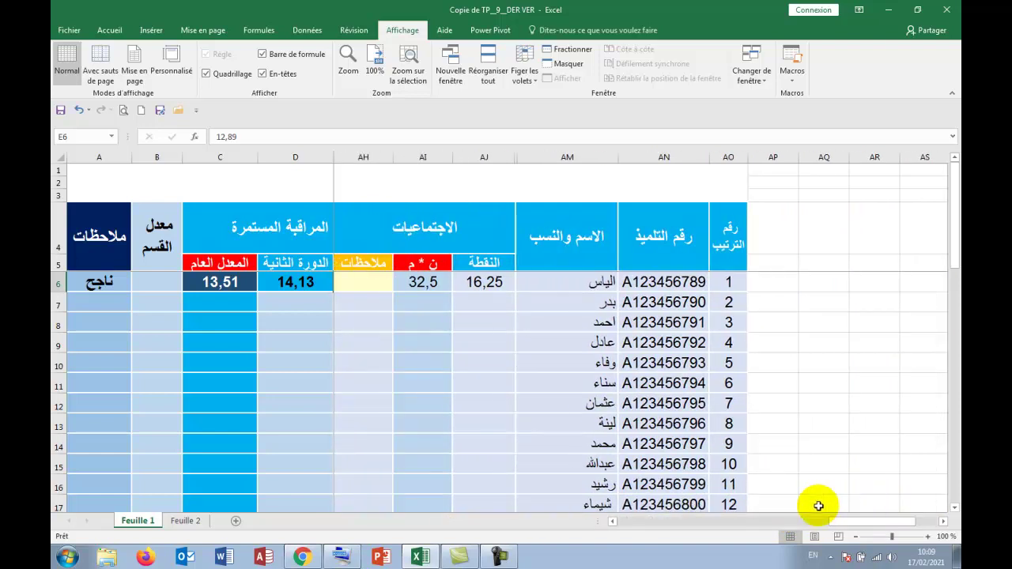
pyautogui.click(612, 522)
pyautogui.click(611, 522)
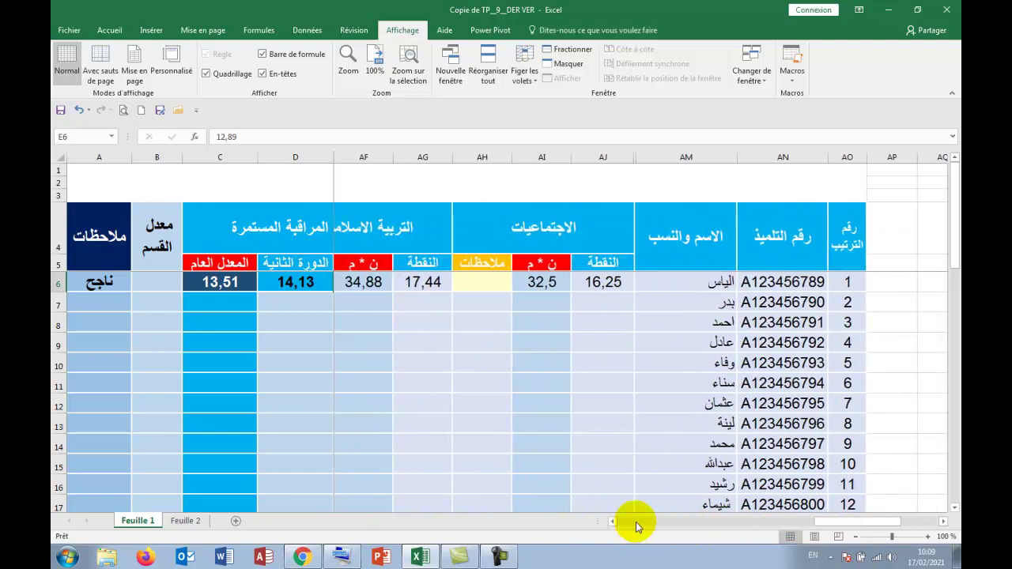
pyautogui.doubleClick(946, 524)
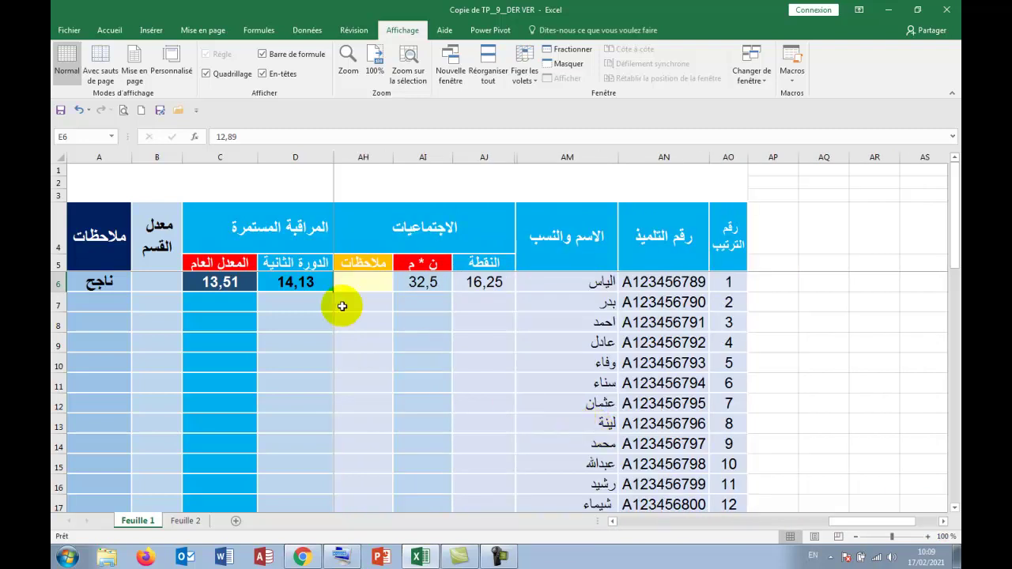
pyautogui.moveTo(293, 155); pyautogui.dragTo(84, 158)
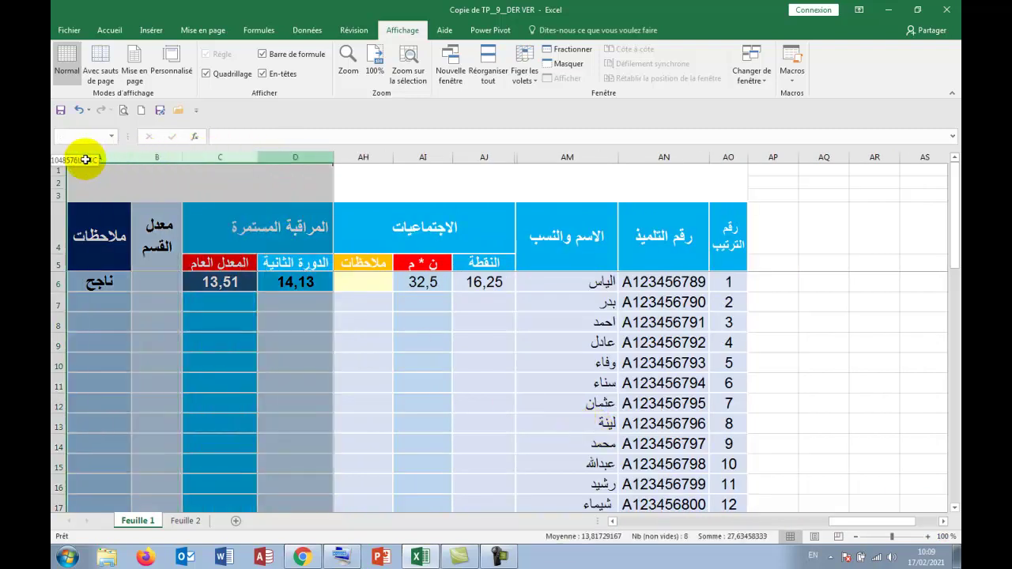
pyautogui.rightClick(203, 256)
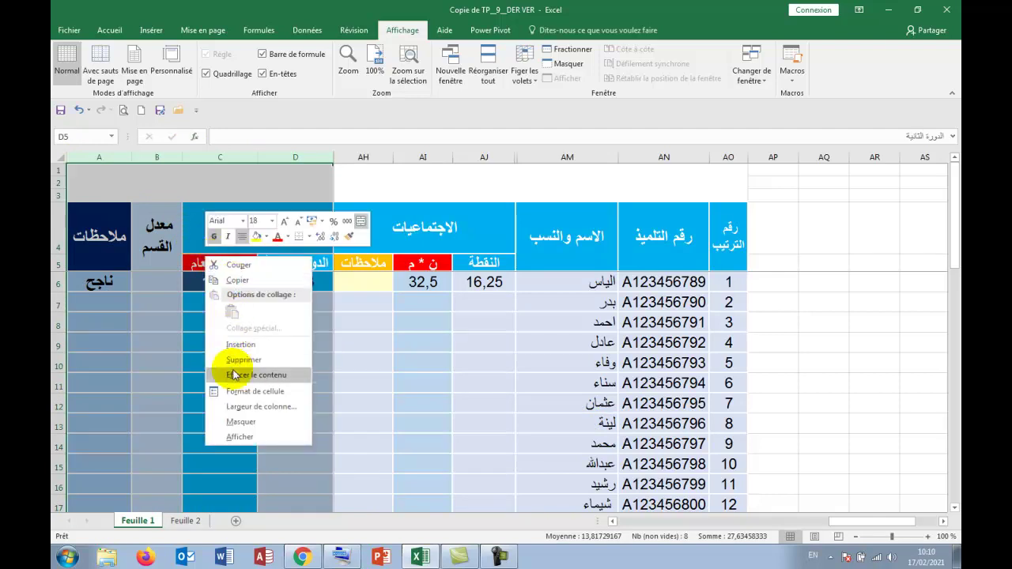
pyautogui.click(241, 421)
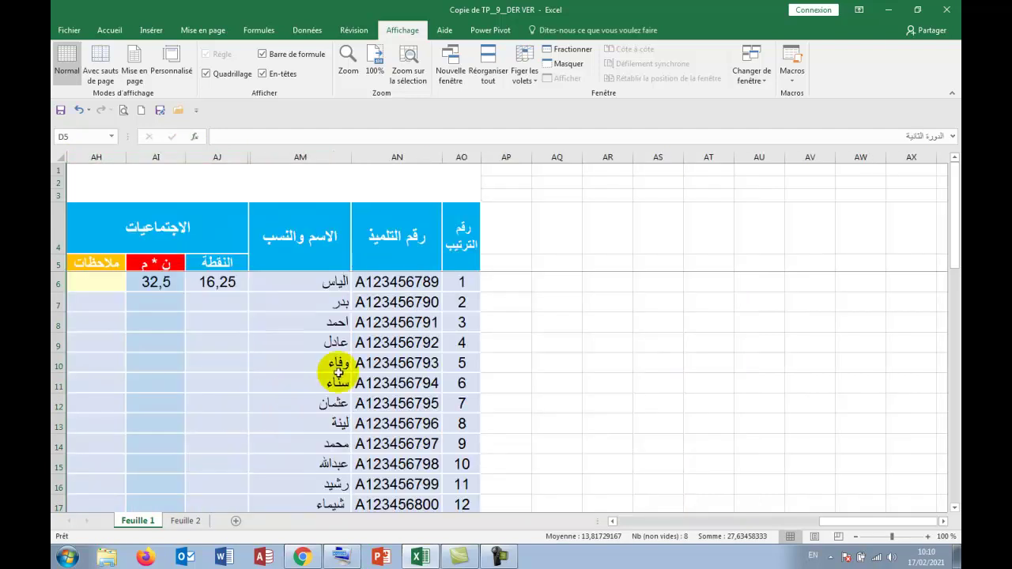
# Step: Enter the الاجتماعيات grades 13,10, 15,30 and 12,40 in cells AJ7 to AJ9
pyautogui.click(220, 305)
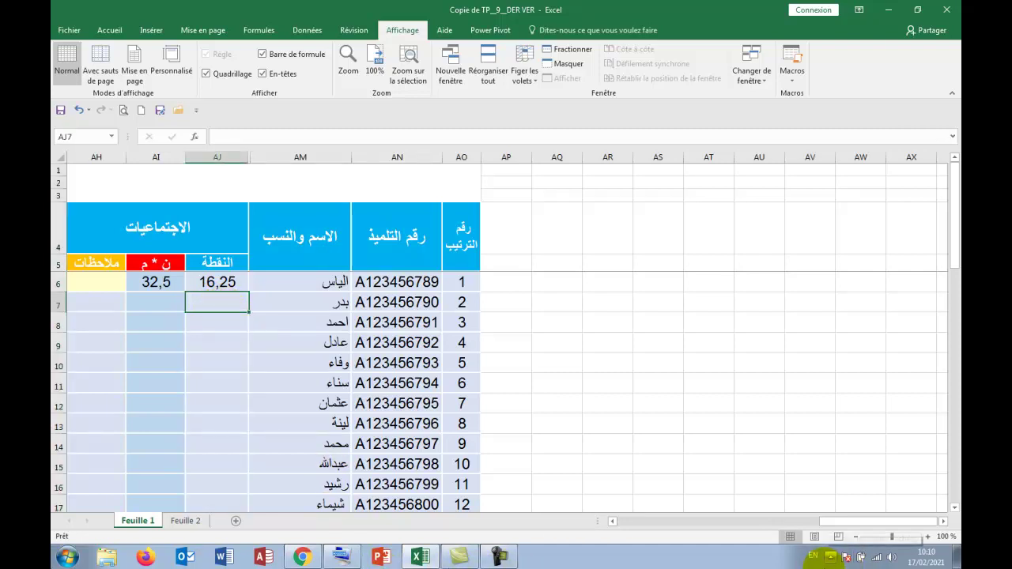
pyautogui.write('13')
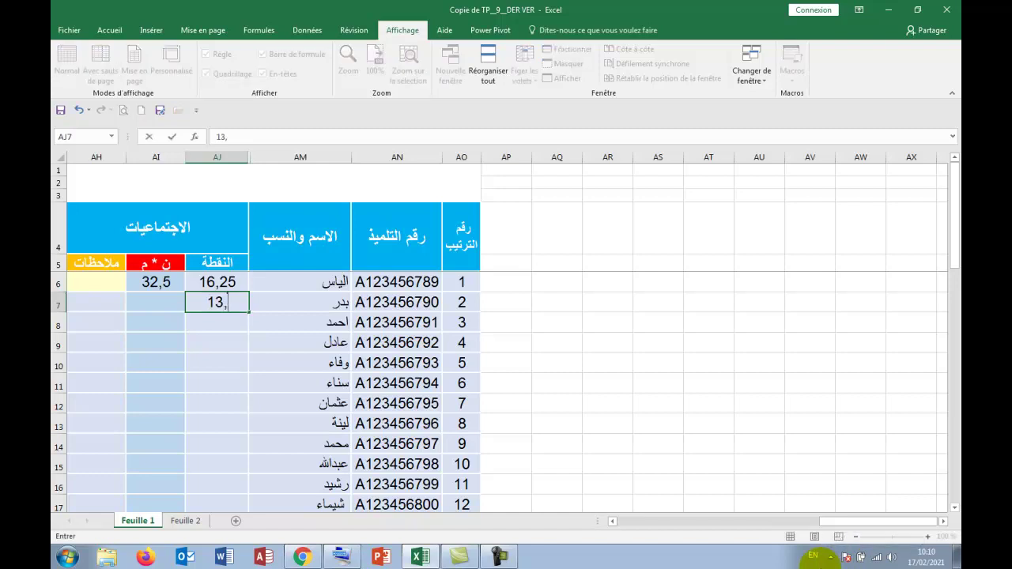
pyautogui.write(',10')
pyautogui.press('Return')
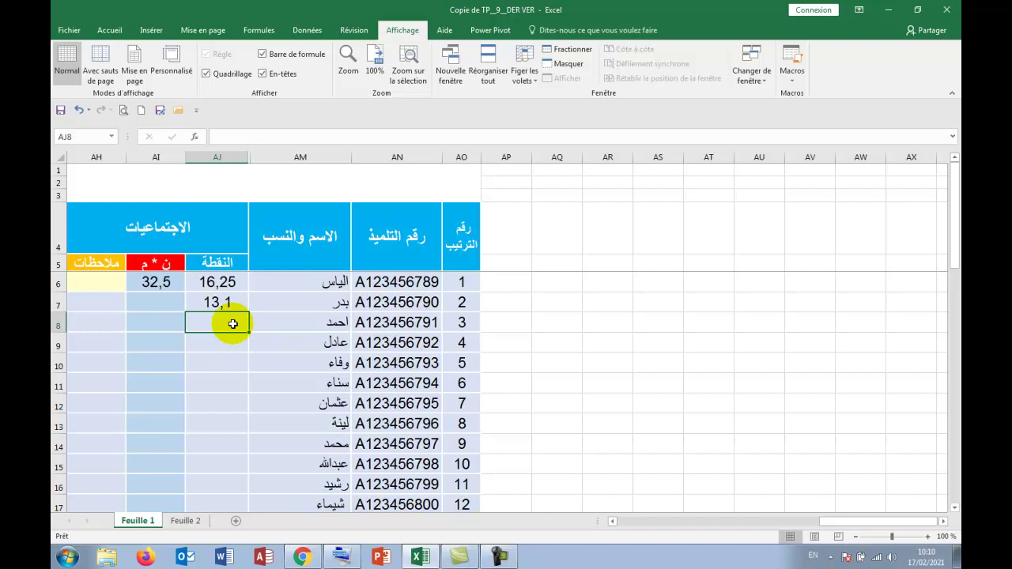
pyautogui.write('15,3')
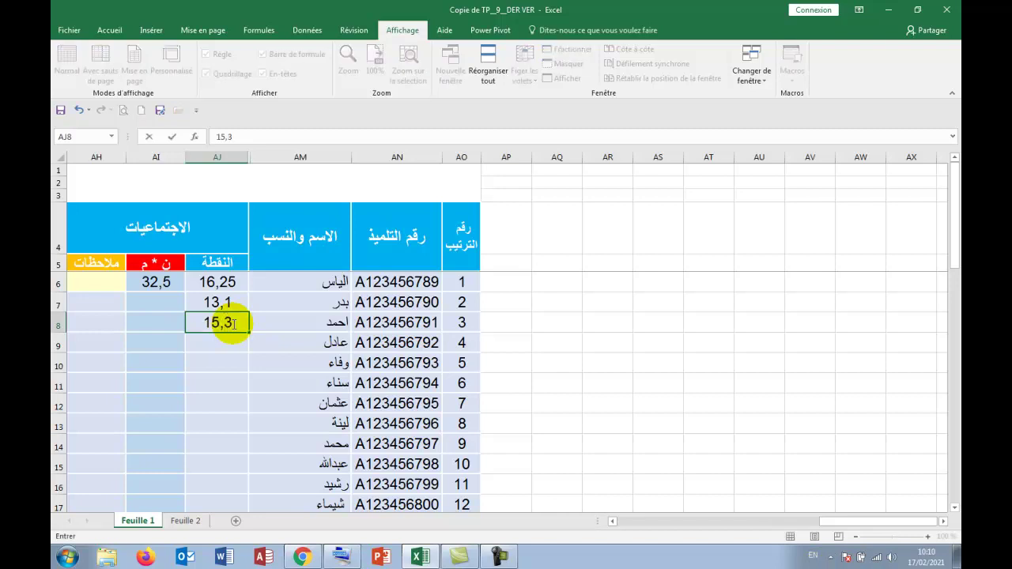
pyautogui.write('0')
pyautogui.press('Return')
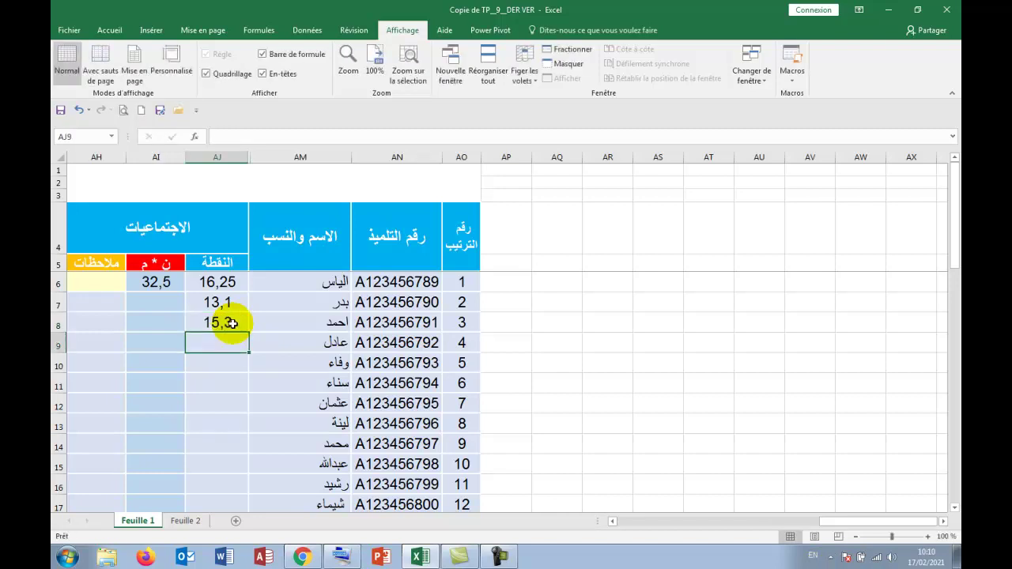
pyautogui.write('12,')
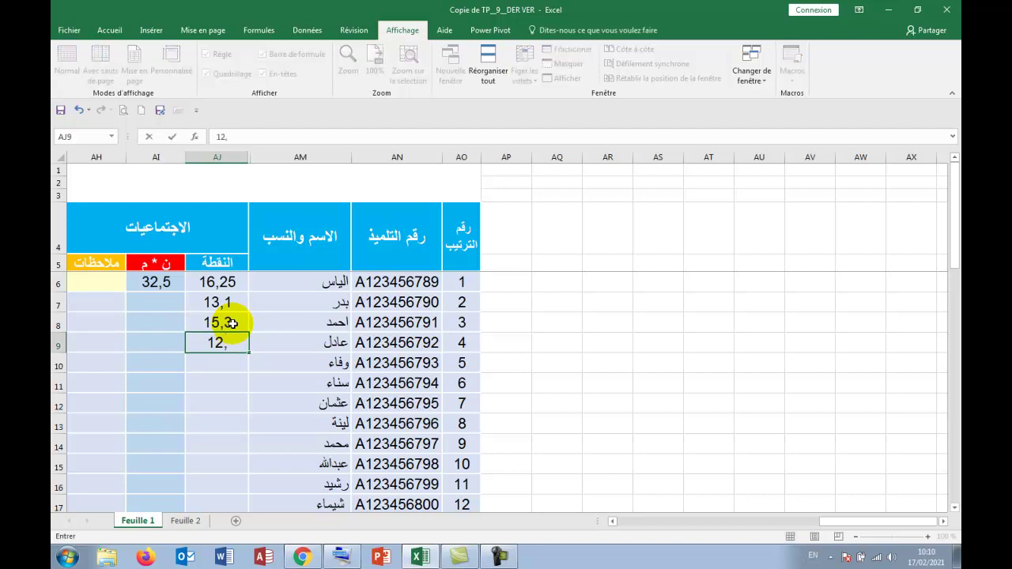
pyautogui.write('40')
pyautogui.press('Return')
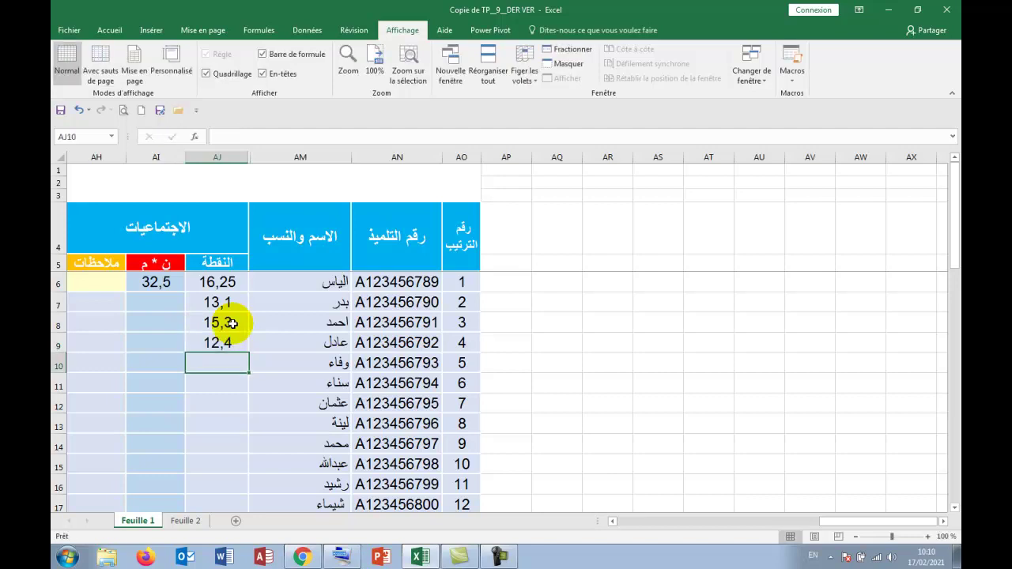
# Step: Enter the الاجتماعيات grades 10,0, 14,50 and 17 in cells AJ10 to AJ12
pyautogui.write('10')
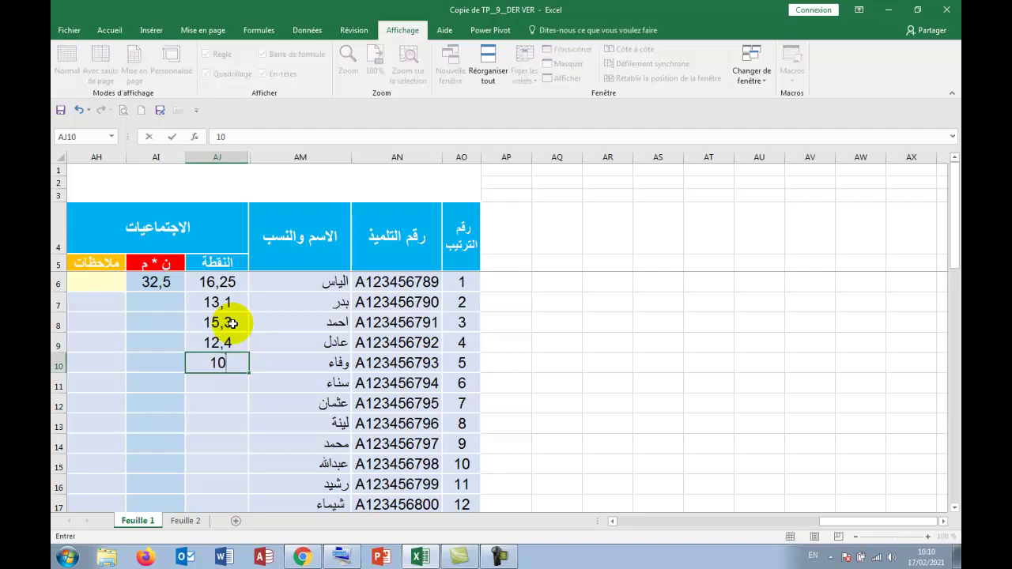
pyautogui.write(',0')
pyautogui.press('Return')
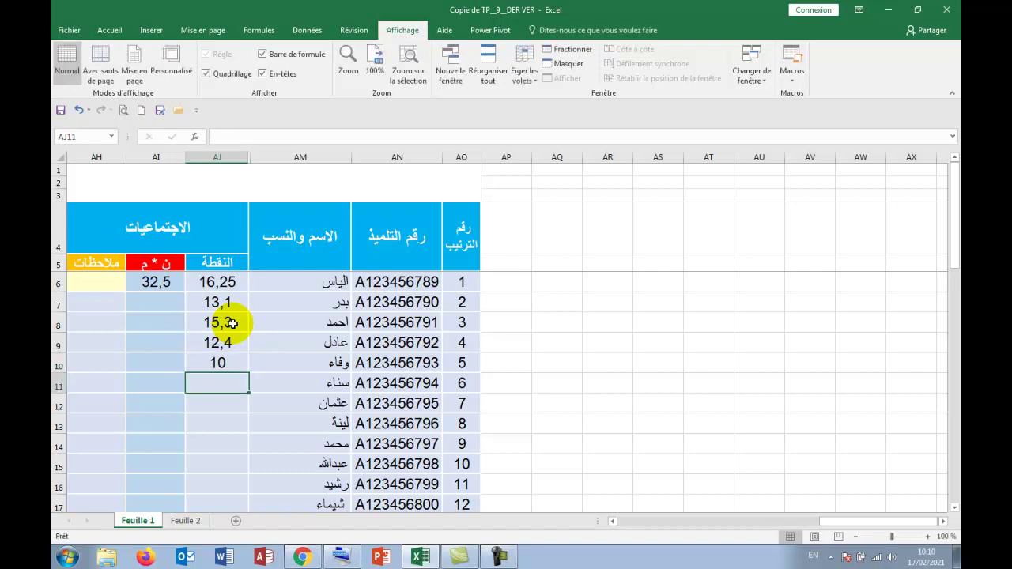
pyautogui.write('14')
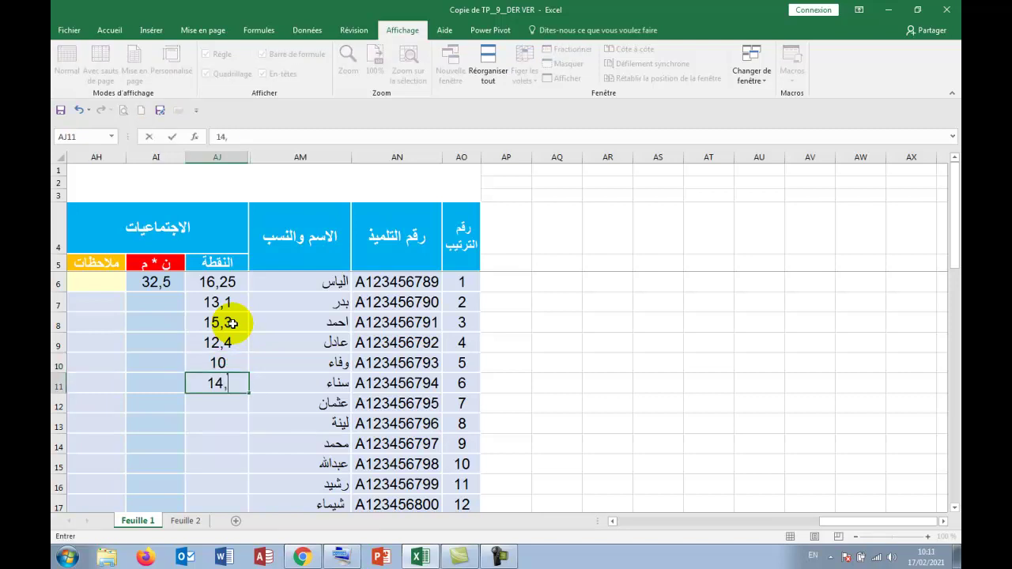
pyautogui.write(',50')
pyautogui.press('Return')
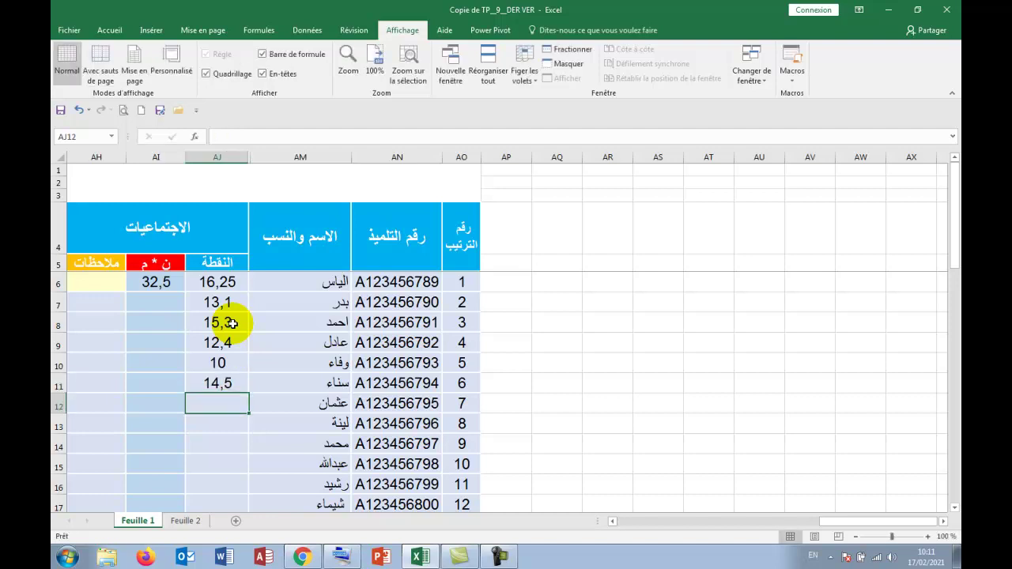
pyautogui.write('17')
pyautogui.press('Return')
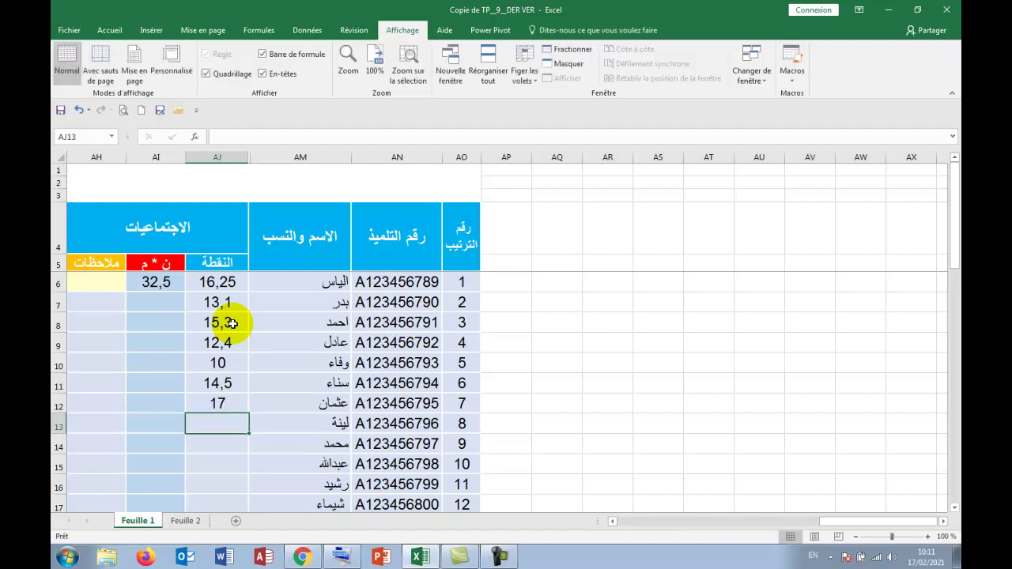
# Step: Enter the الاجتماعيات grades 10,50, 8 and 7,50 in cells AJ13 to AJ15
pyautogui.write('10,')
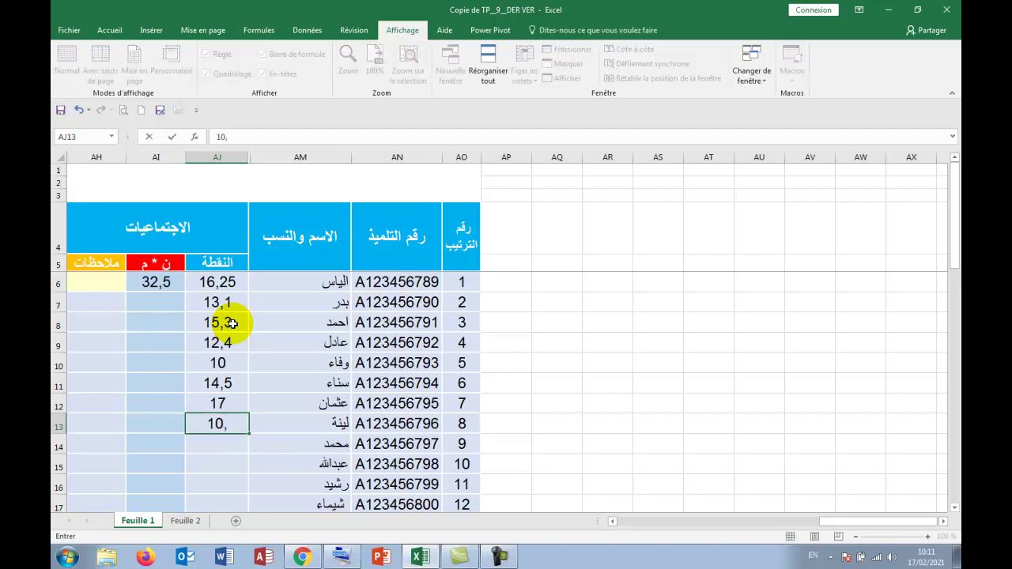
pyautogui.write('0')
pyautogui.press('BackSpace')
pyautogui.write('50')
pyautogui.press('Return')
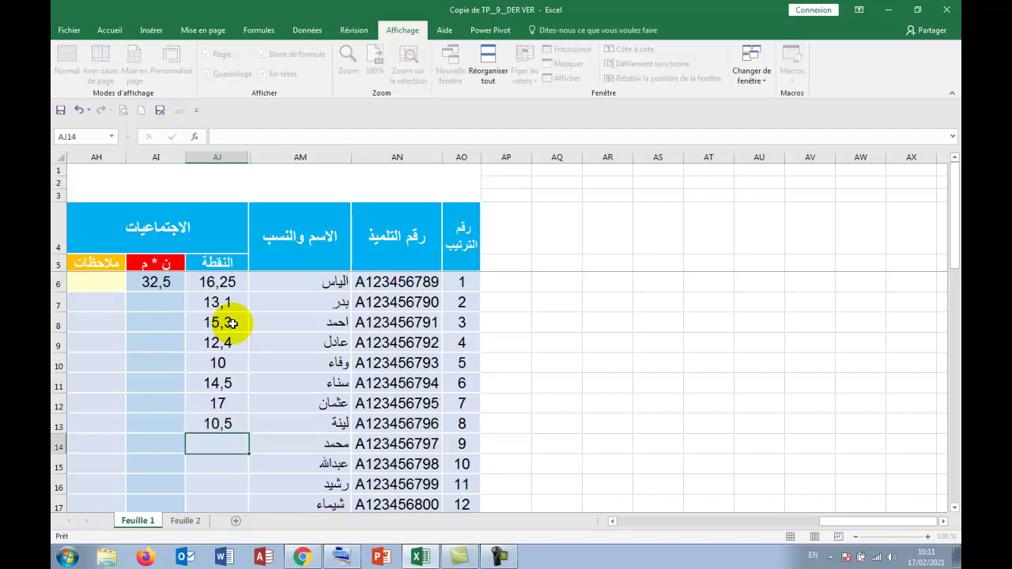
pyautogui.write('8')
pyautogui.press('Return')
pyautogui.write('7')
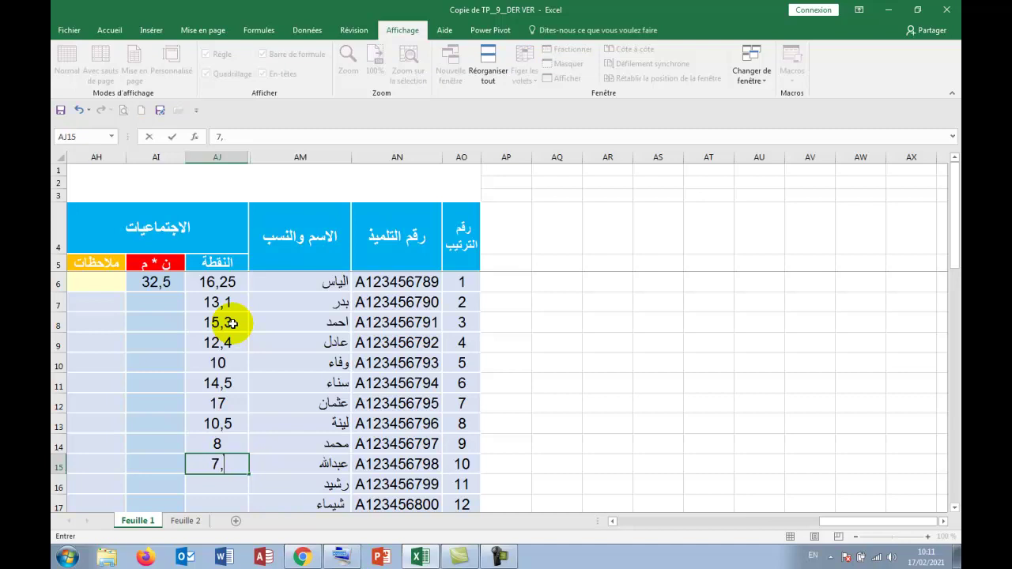
pyautogui.write(',50')
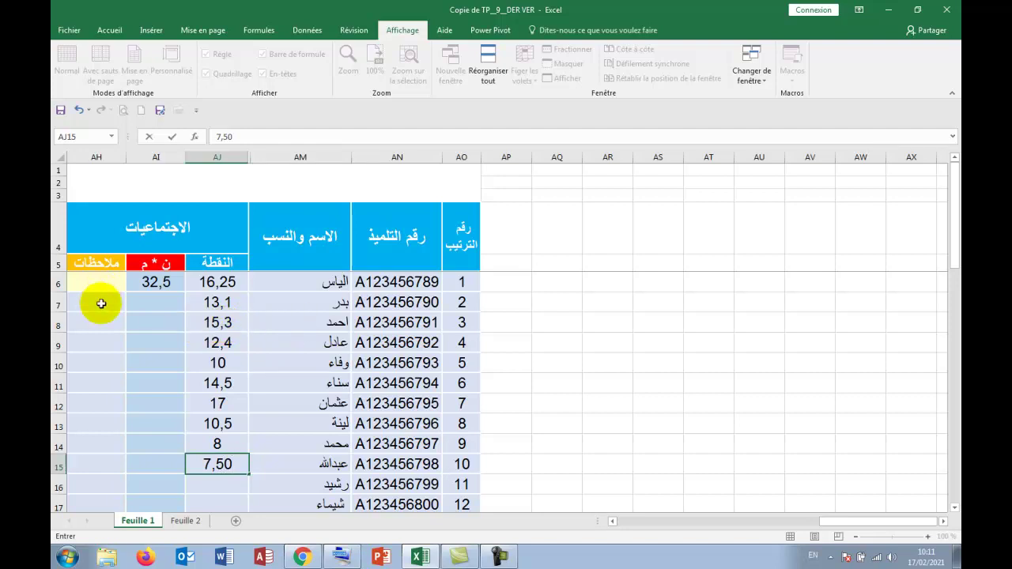
# Step: Fill the weighted grade formula =AJ6*2 from AI6 down to row 40
pyautogui.doubleClick(154, 282)
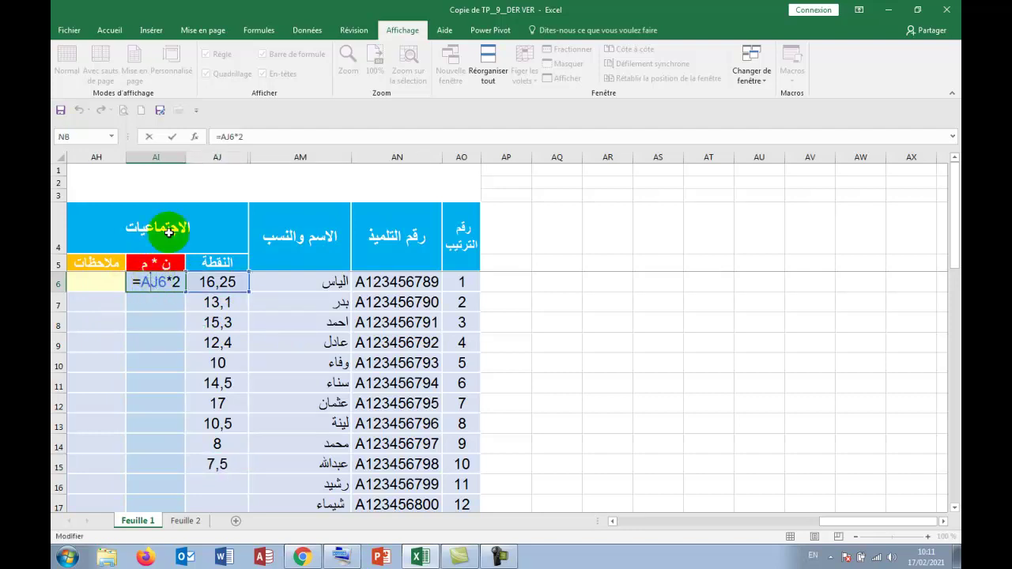
pyautogui.doubleClick(184, 292)
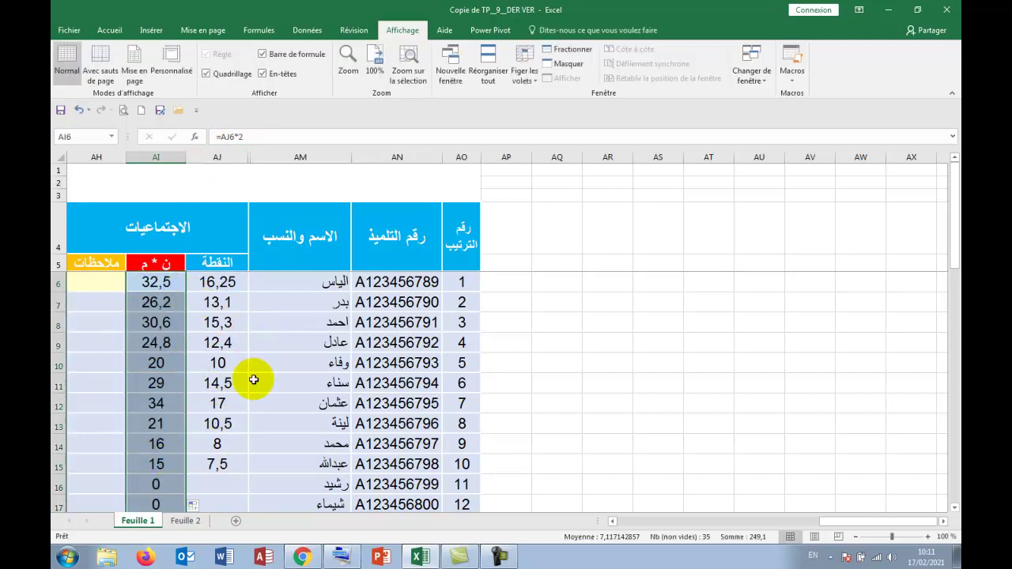
# Step: Choose the الاجتماعيات remarks حسن جدا for cell AH6 and لاباس به for cell AH7
pyautogui.doubleClick(108, 284)
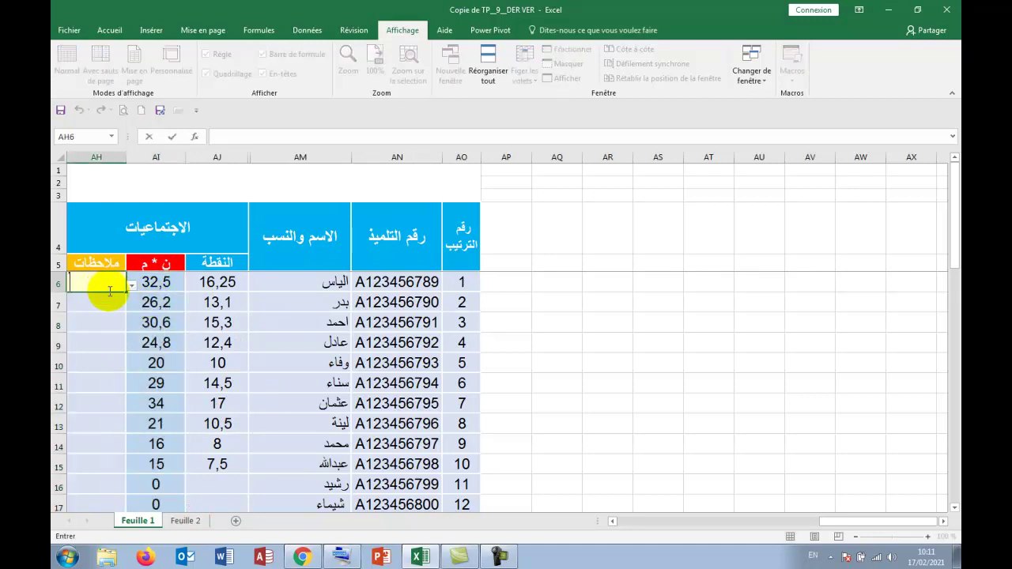
pyautogui.click(132, 288)
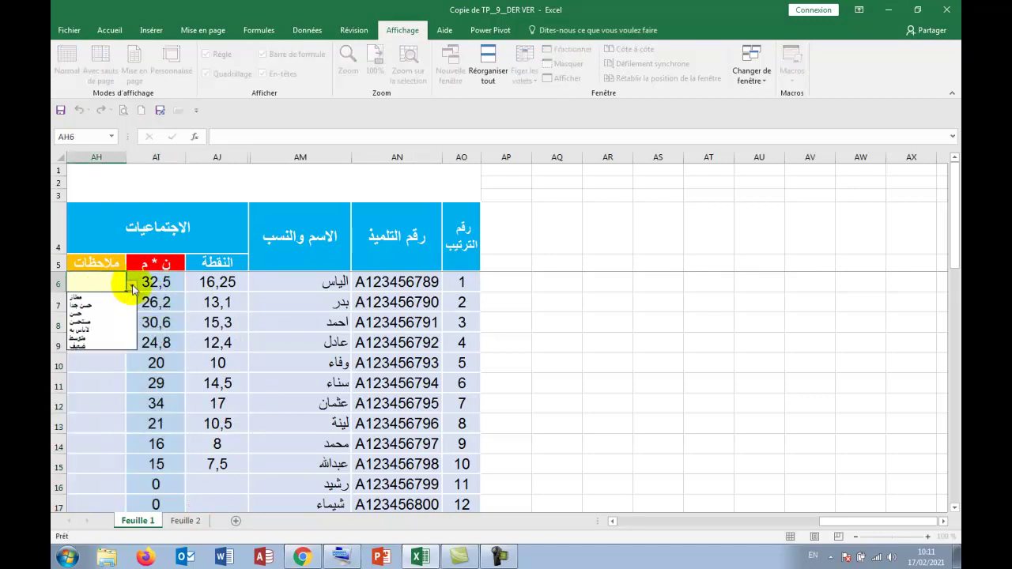
pyautogui.click(119, 303)
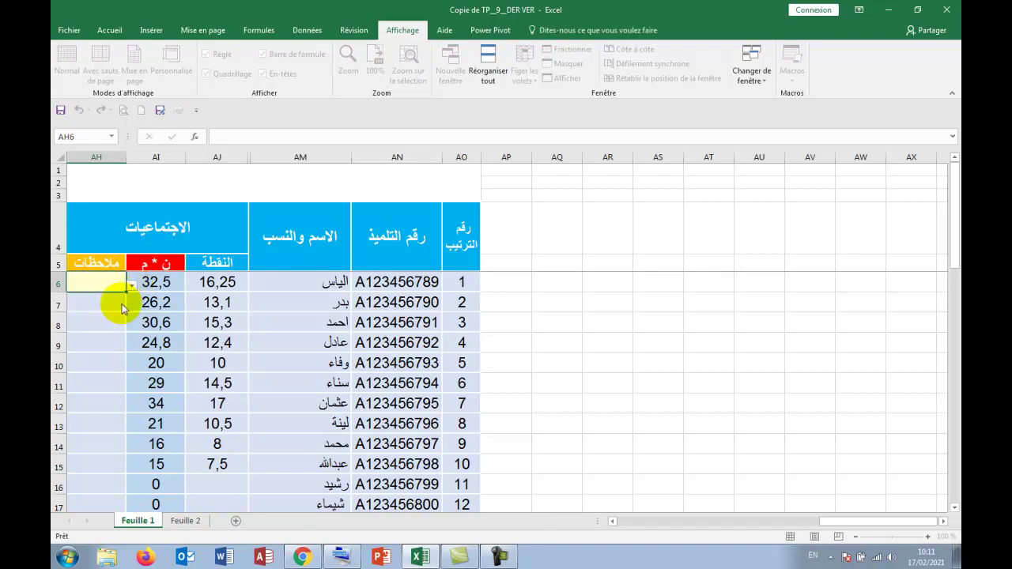
pyautogui.click(123, 305)
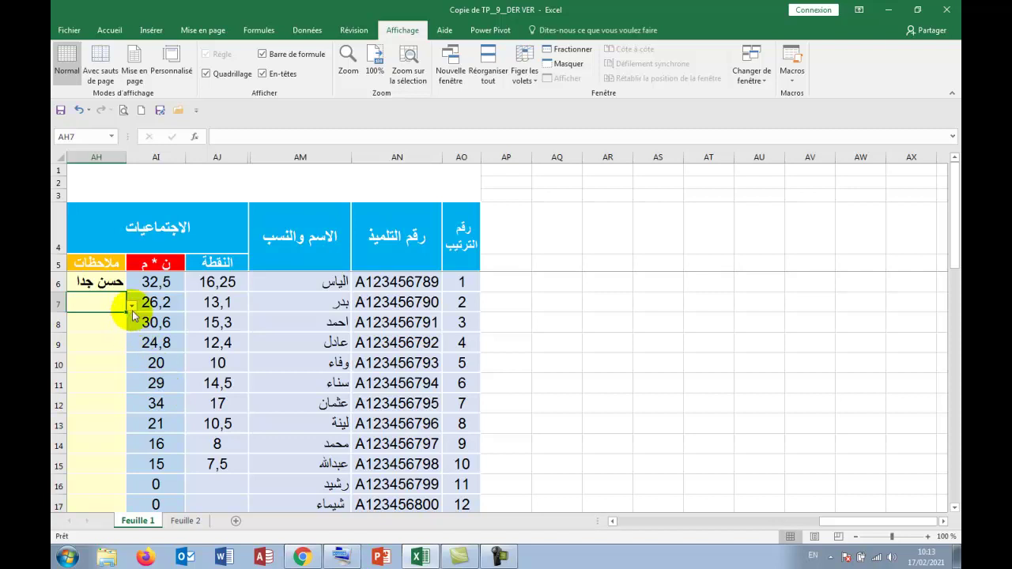
pyautogui.click(132, 306)
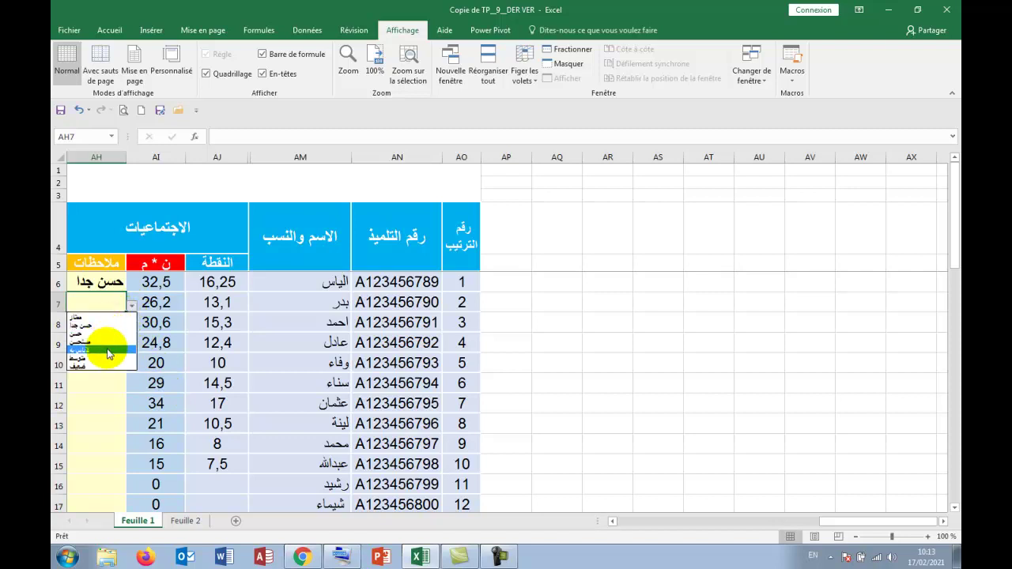
pyautogui.click(109, 351)
# Step: Choose the الاجتماعيات remarks مستحسن for cell AH8 and لاباس به for cell AH9
pyautogui.click(120, 326)
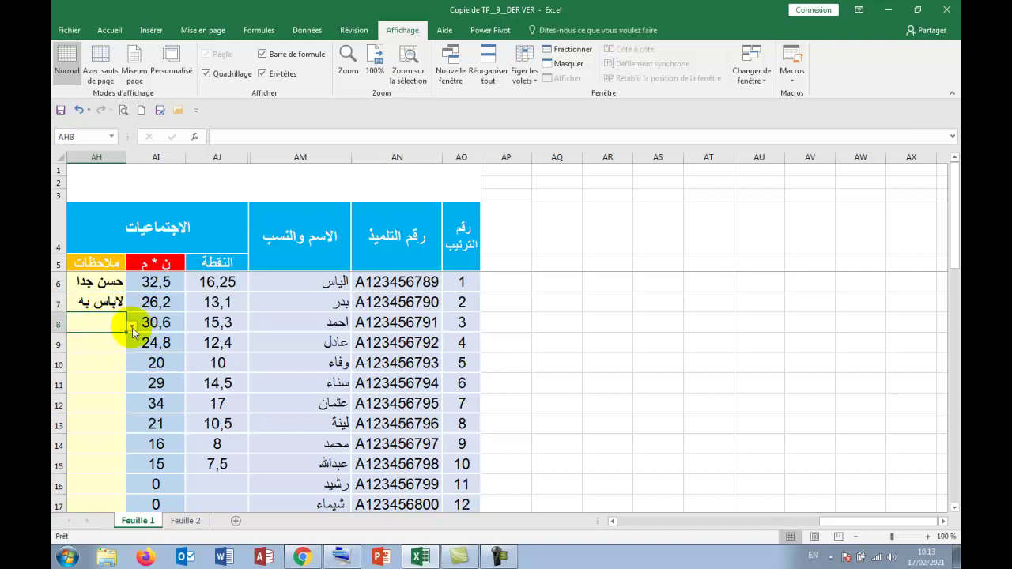
pyautogui.click(132, 327)
pyautogui.click(108, 362)
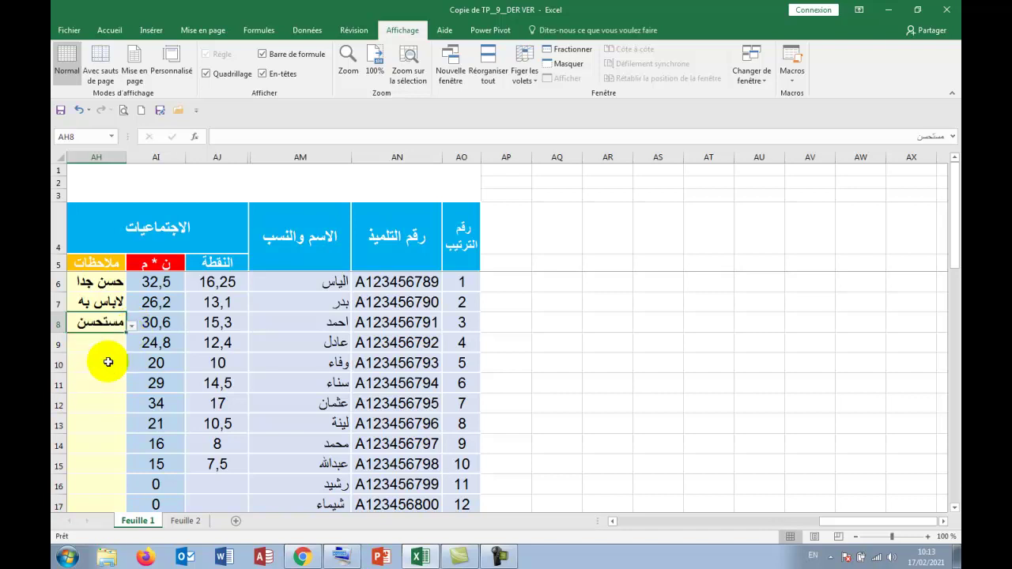
pyautogui.click(99, 343)
pyautogui.click(131, 349)
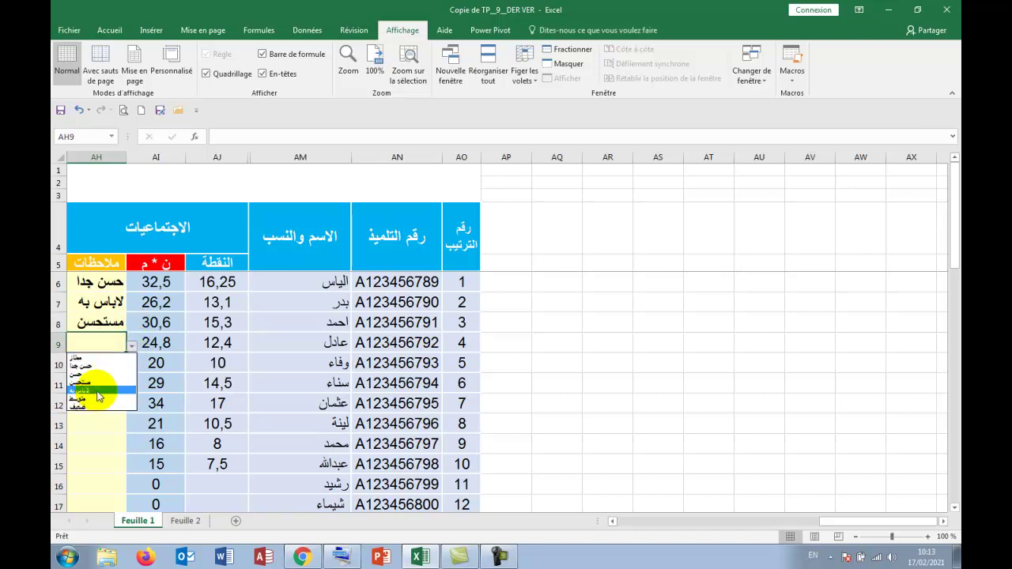
pyautogui.click(98, 395)
# Step: Choose the الاجتماعيات remarks متوسط for cell AH10 and مستحسن for cell AH11
pyautogui.click(117, 366)
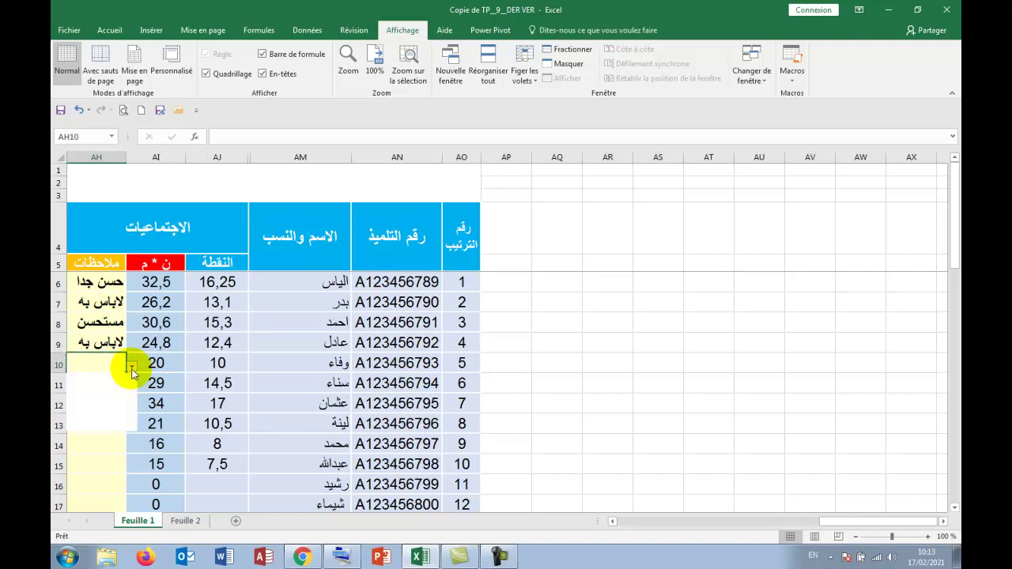
pyautogui.click(132, 367)
pyautogui.click(108, 422)
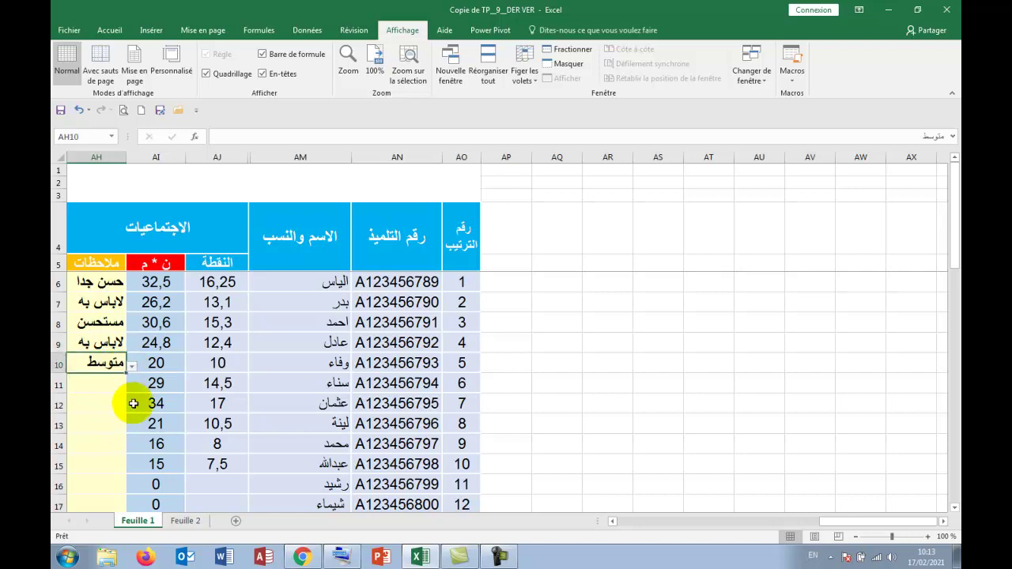
pyautogui.click(111, 385)
pyautogui.click(131, 387)
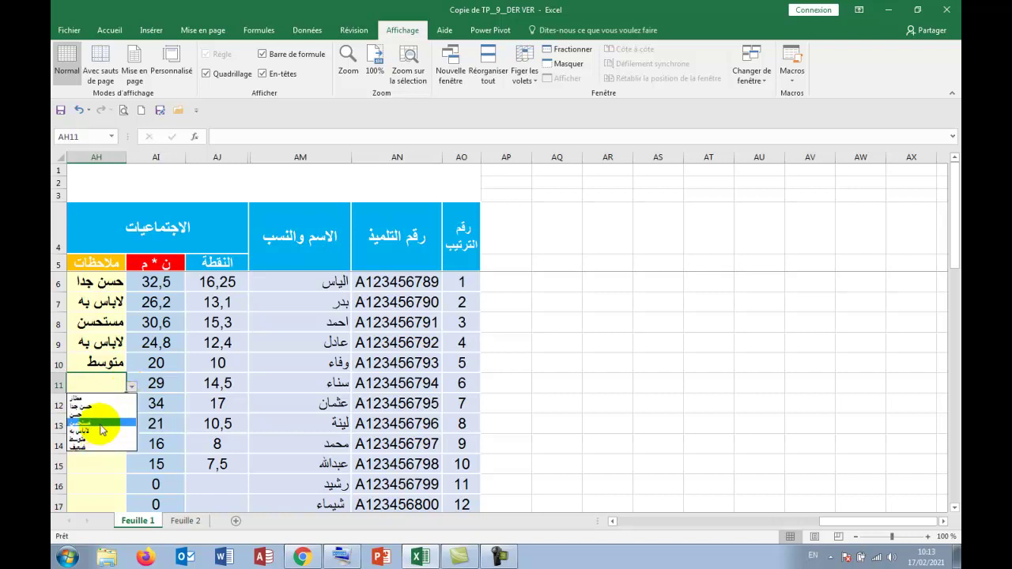
pyautogui.click(101, 429)
# Step: Choose the الاجتماعيات remarks حسن جدا for cell AH12 and متوسط for cell AH13
pyautogui.click(103, 403)
pyautogui.click(132, 407)
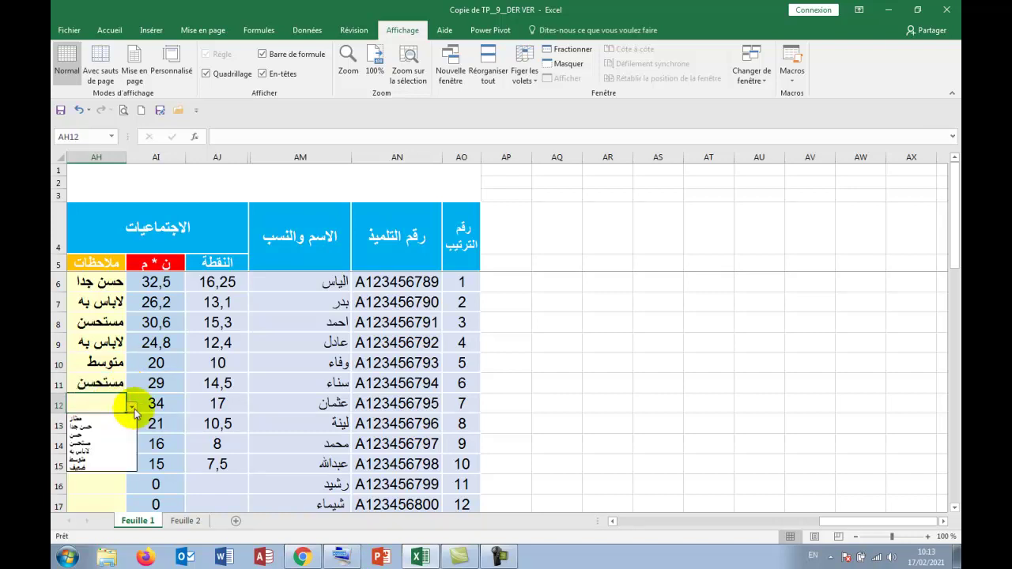
pyautogui.click(105, 426)
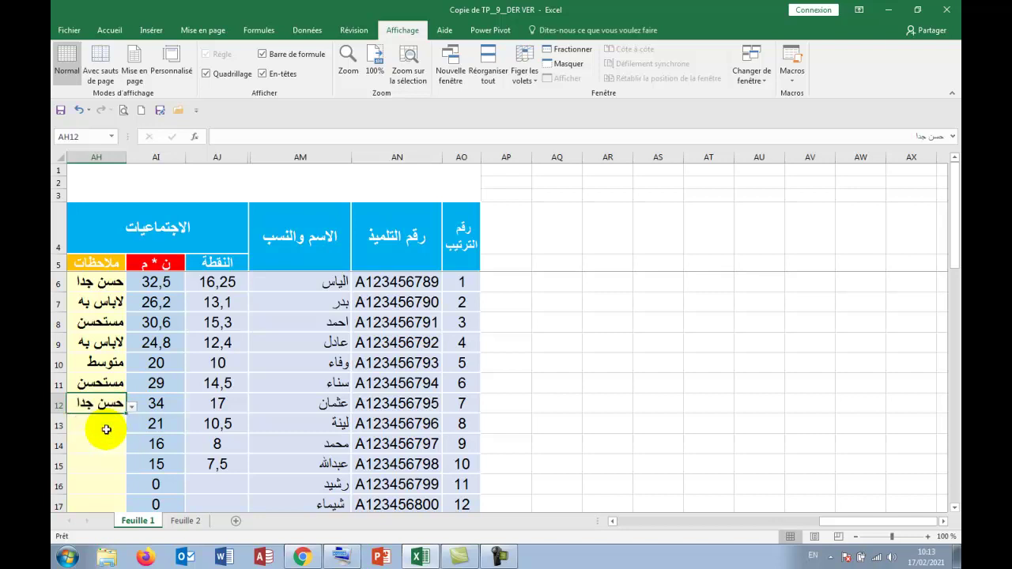
pyautogui.click(105, 429)
pyautogui.click(129, 428)
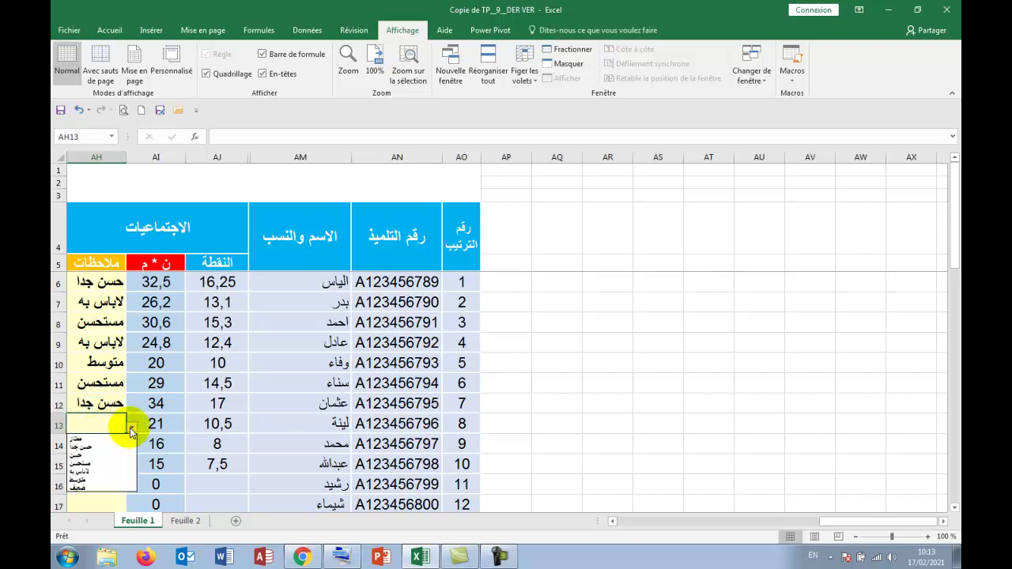
pyautogui.click(107, 482)
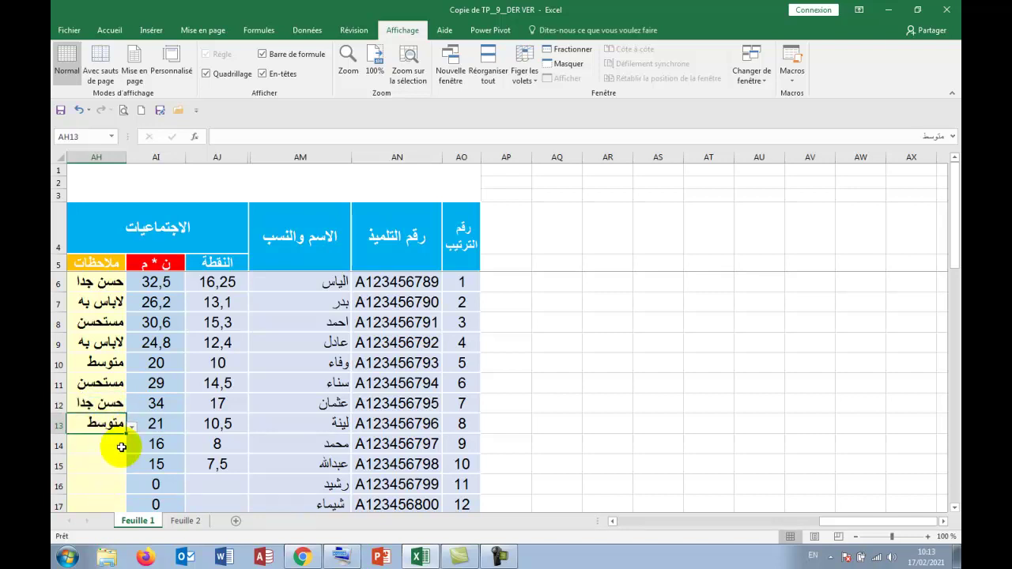
pyautogui.click(124, 444)
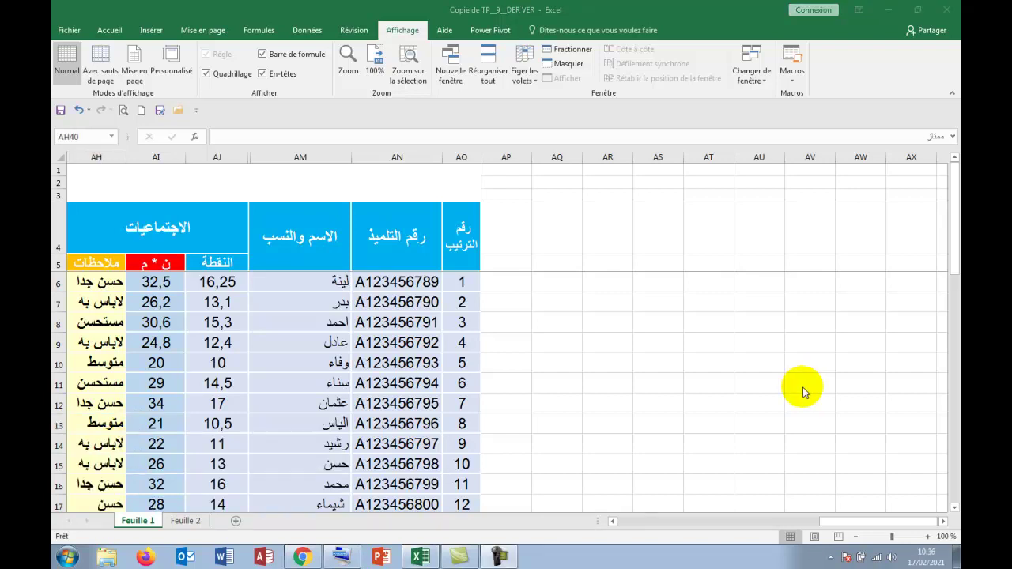
# Step: Hide the الاجتماعيات columns AH to AJ so the التربية الاسلامية columns sit beside the student names
pyautogui.click(610, 521)
pyautogui.click(611, 521)
pyautogui.click(611, 522)
pyautogui.click(611, 522)
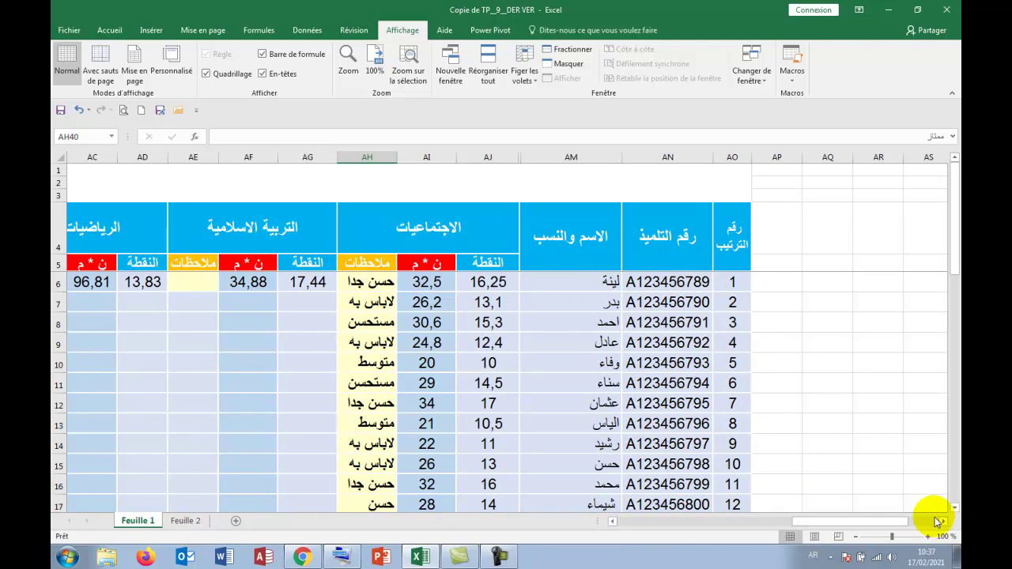
pyautogui.click(943, 521)
pyautogui.click(943, 521)
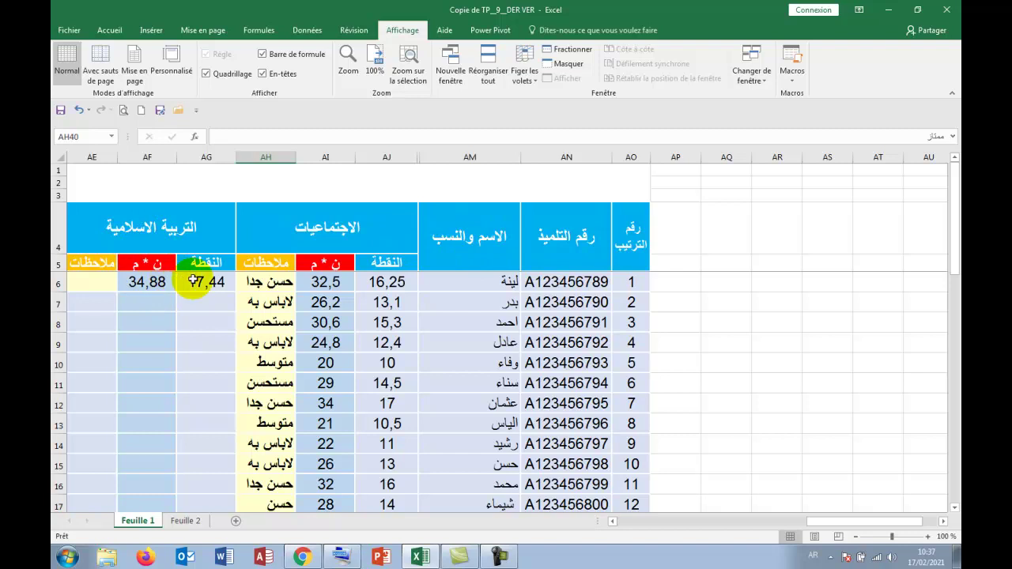
pyautogui.click(292, 158)
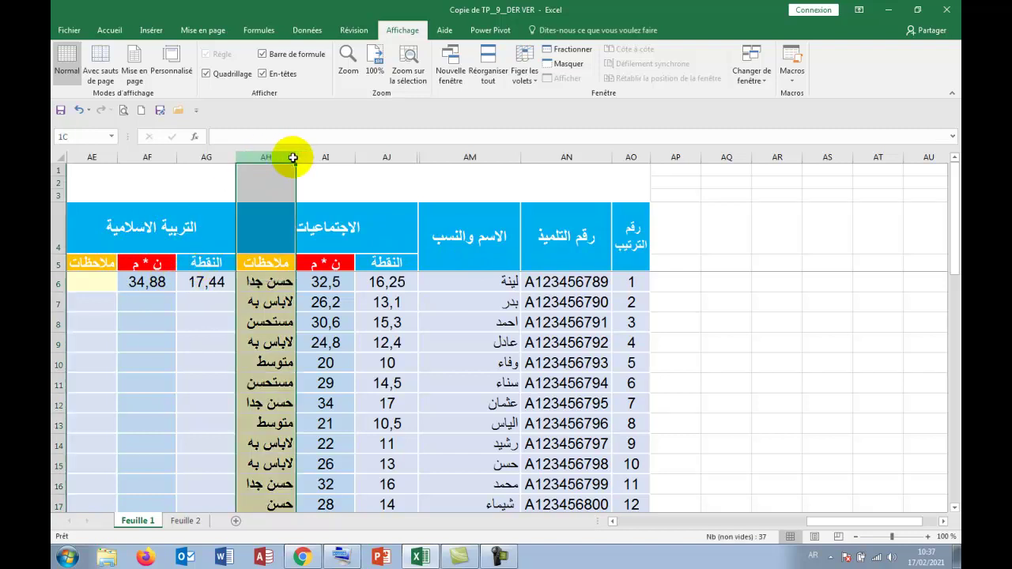
pyautogui.moveTo(293, 158); pyautogui.dragTo(384, 162)
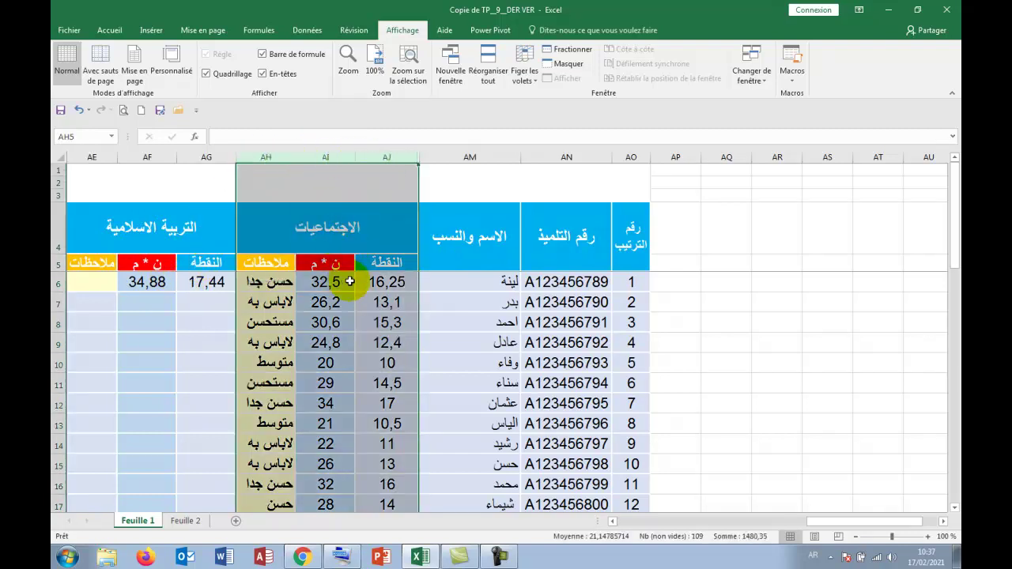
pyautogui.rightClick(349, 213)
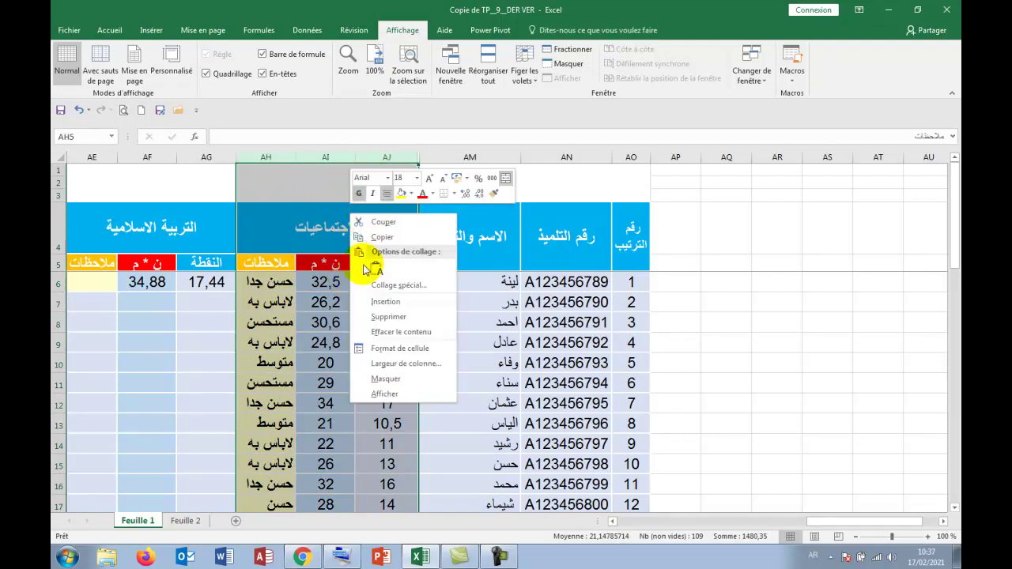
pyautogui.click(383, 379)
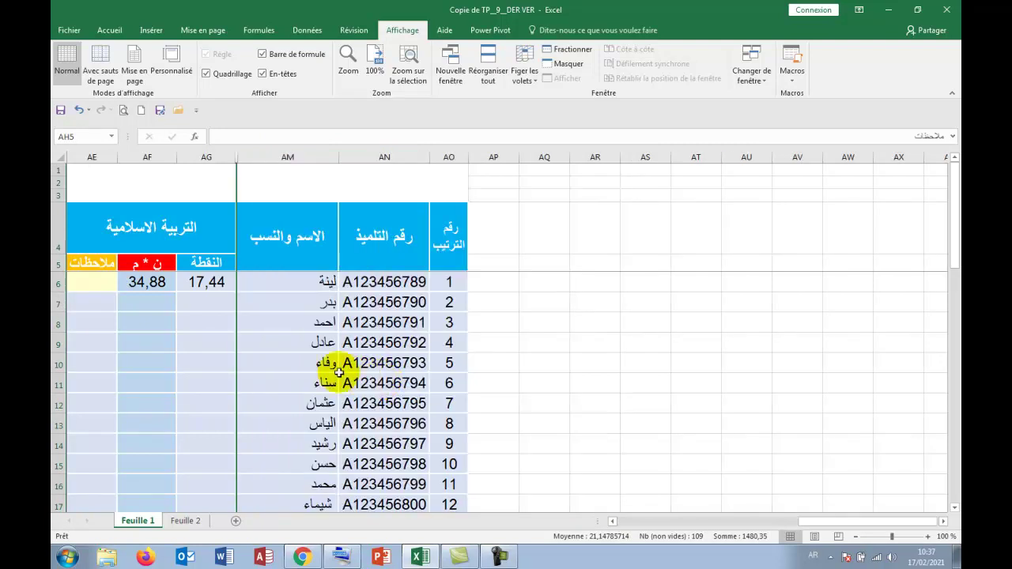
# Step: Enter the التربية الاسلامية grades 12, 14 and 17 in cells AG7 to AG9
pyautogui.click(207, 299)
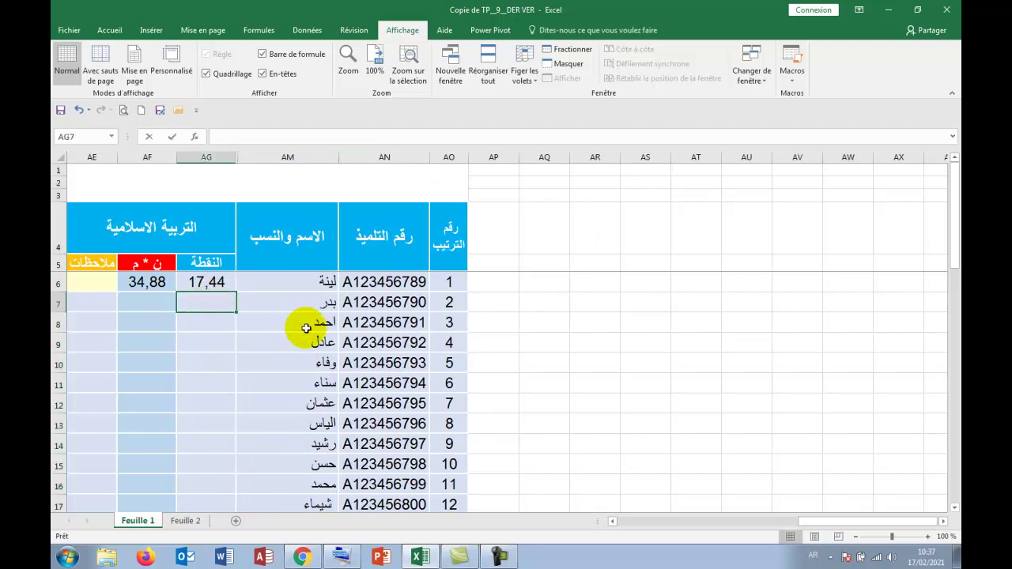
pyautogui.write('12')
pyautogui.press('Return')
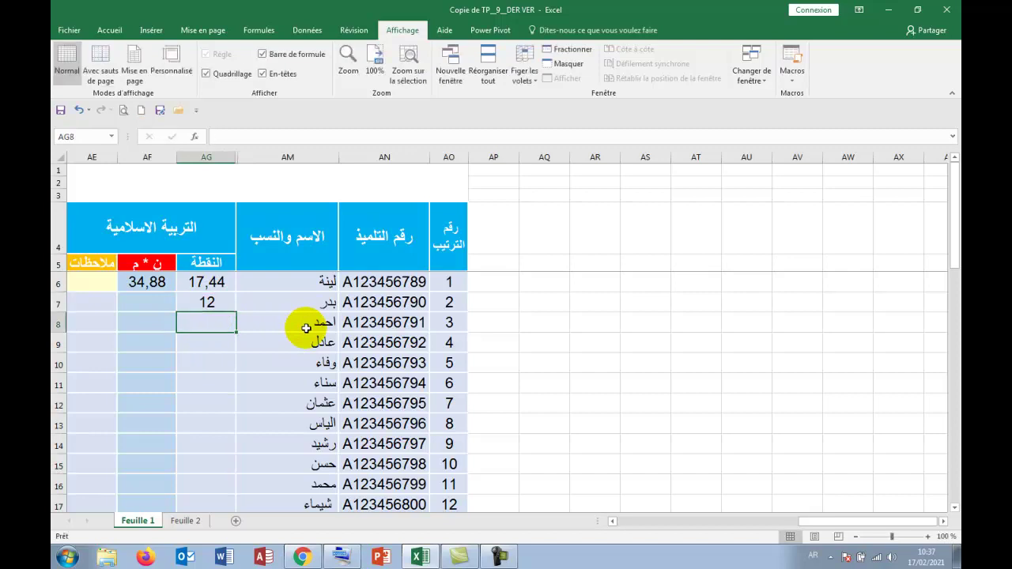
pyautogui.write('1')
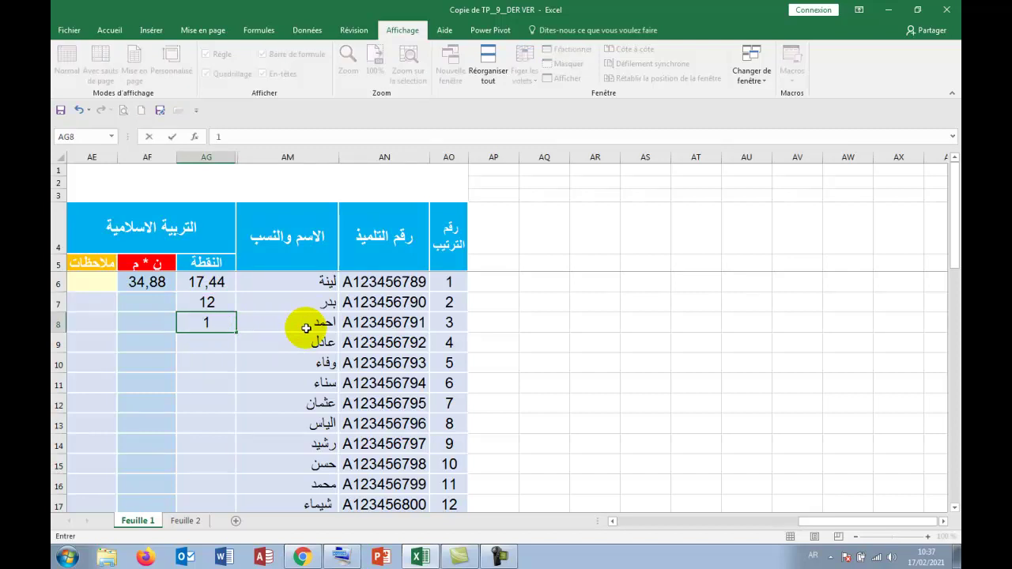
pyautogui.write('4')
pyautogui.press('Return')
pyautogui.write('17')
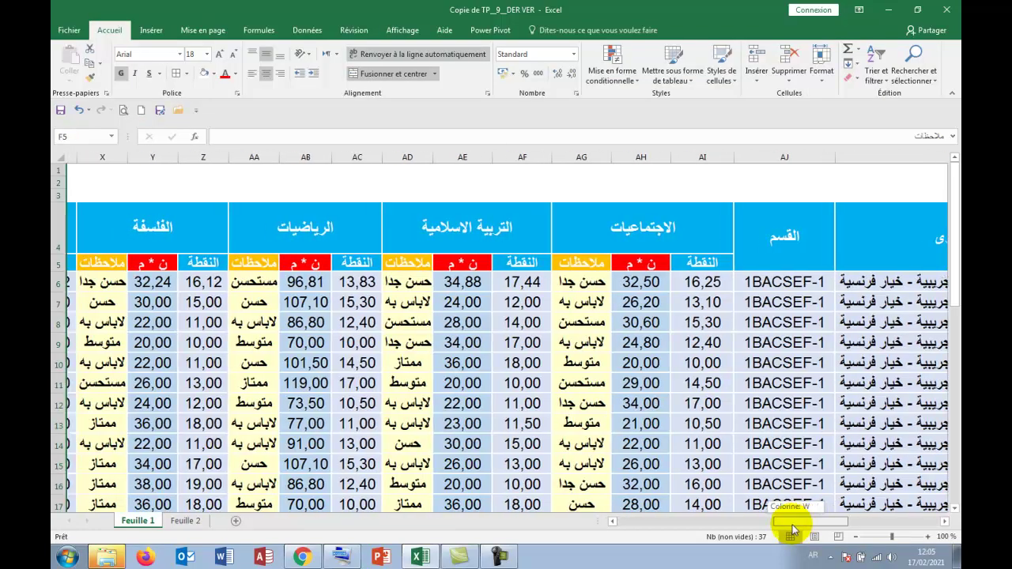
# Step: Review the grades, weighted grades and remarks of all subjects down to row 40, plus the total and average columns
pyautogui.moveTo(791, 524); pyautogui.dragTo(610, 521)
pyautogui.click(612, 523)
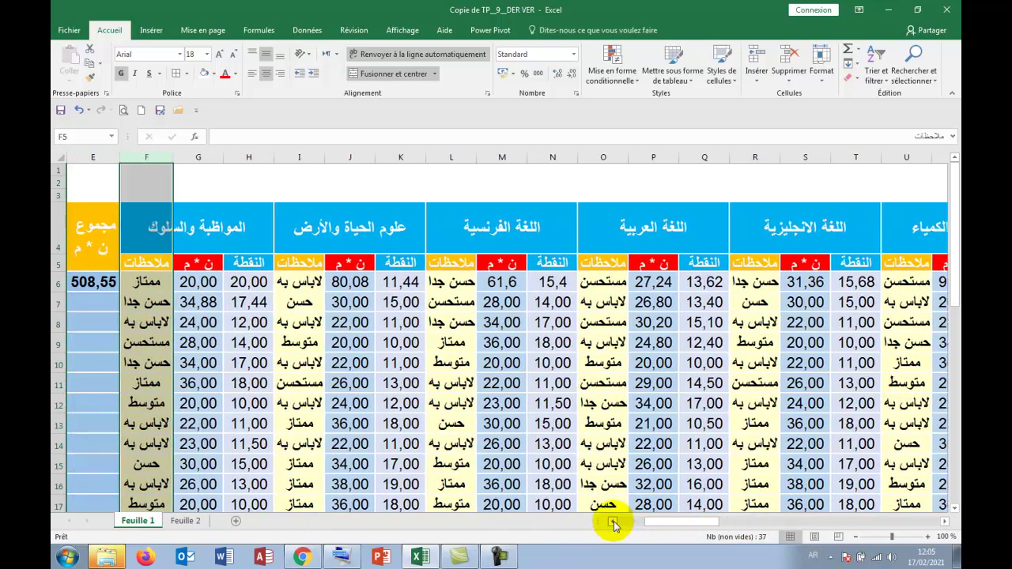
pyautogui.click(577, 444)
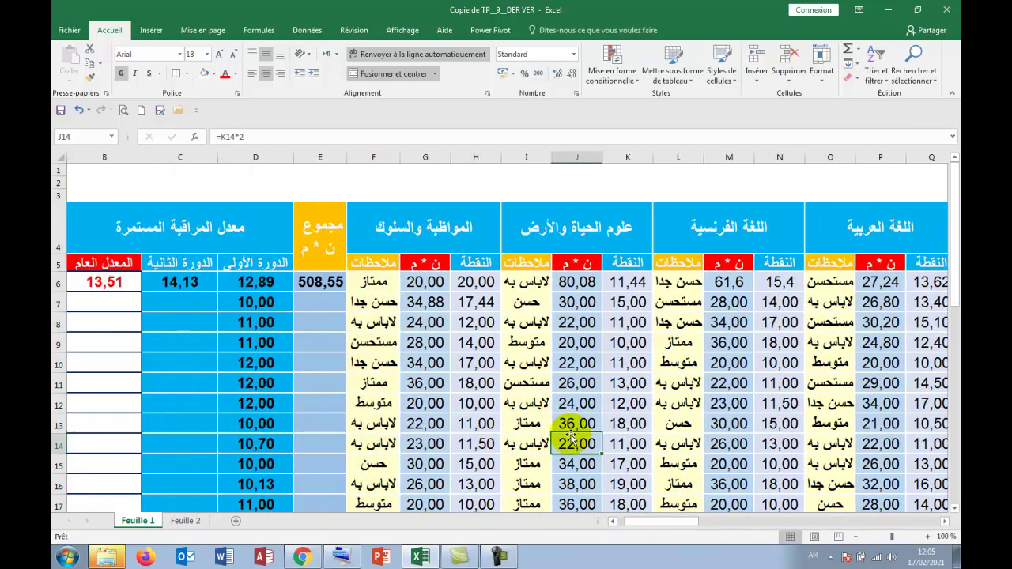
pyautogui.moveTo(672, 521); pyautogui.dragTo(738, 526)
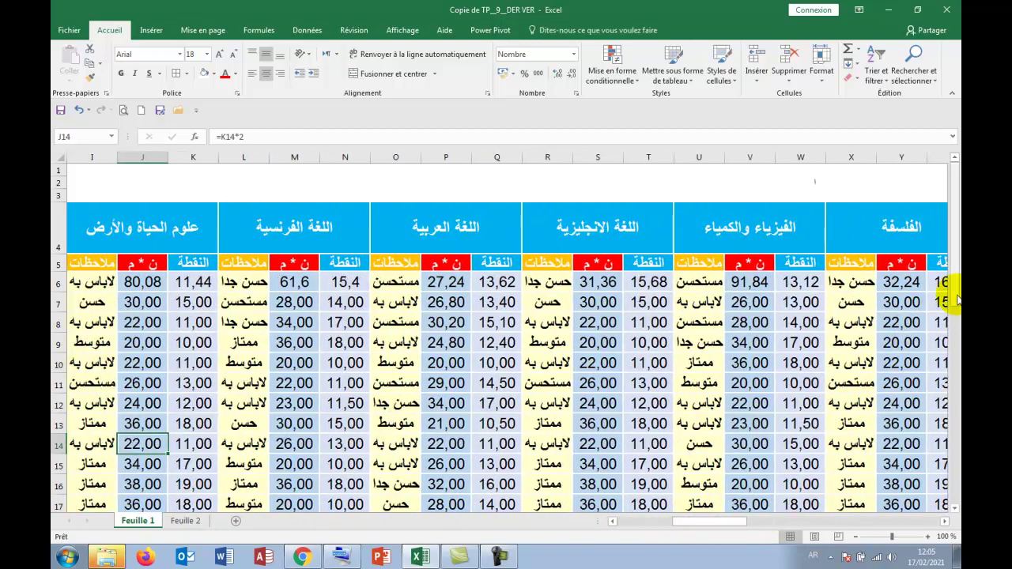
pyautogui.moveTo(953, 338); pyautogui.dragTo(954, 515)
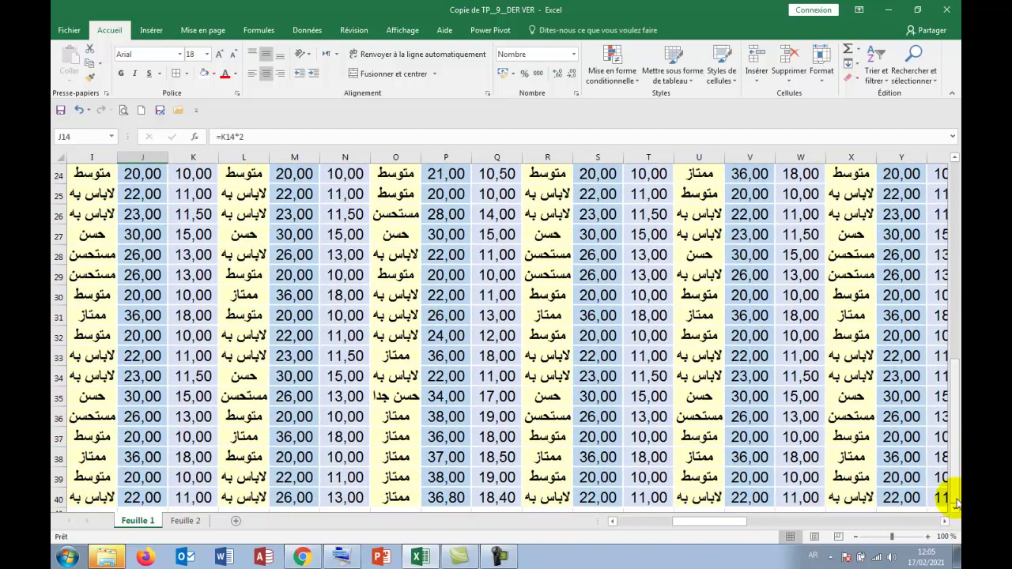
pyautogui.moveTo(946, 526); pyautogui.dragTo(946, 525)
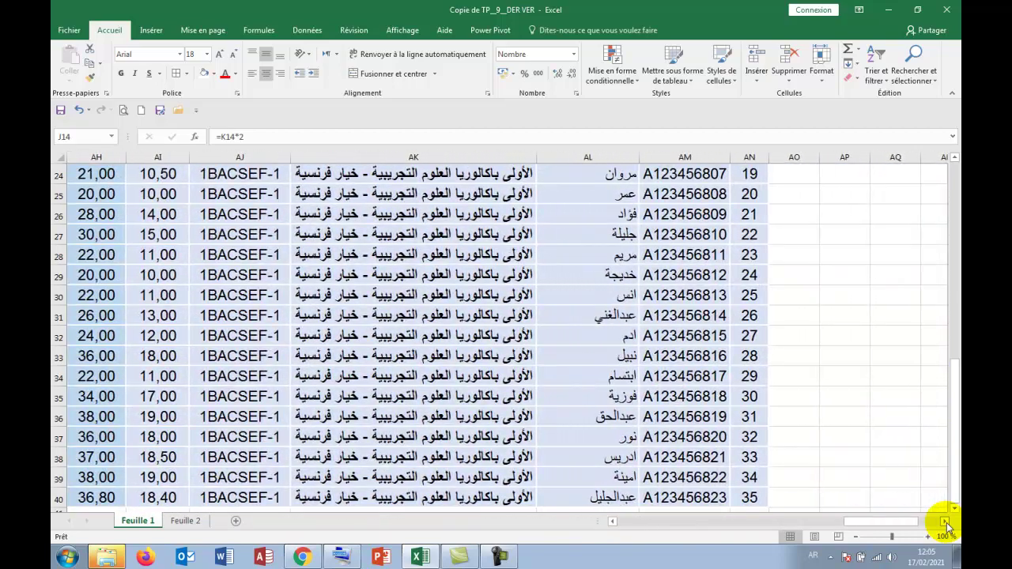
pyautogui.moveTo(614, 524); pyautogui.dragTo(614, 523)
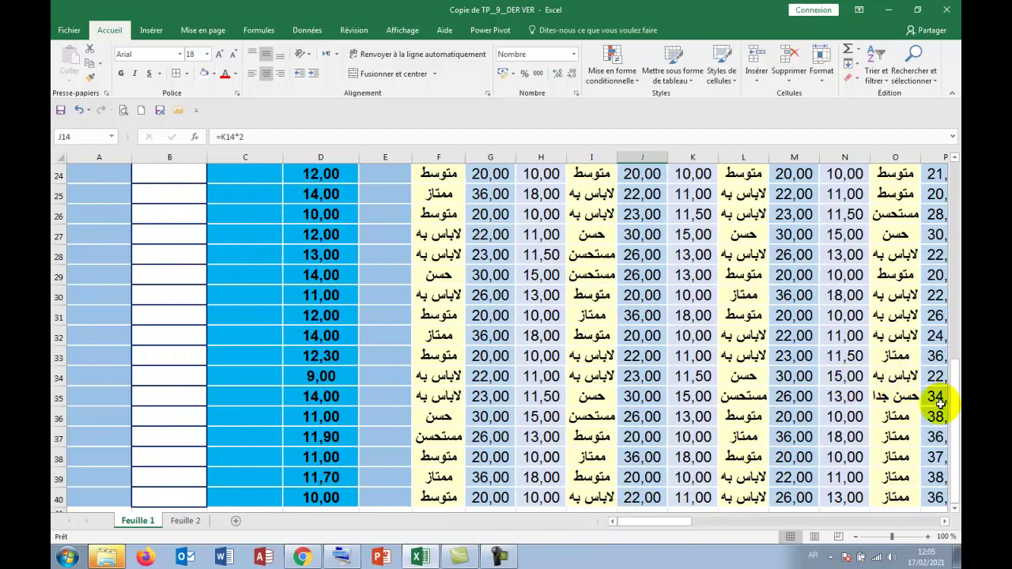
pyautogui.moveTo(953, 399); pyautogui.dragTo(951, 158)
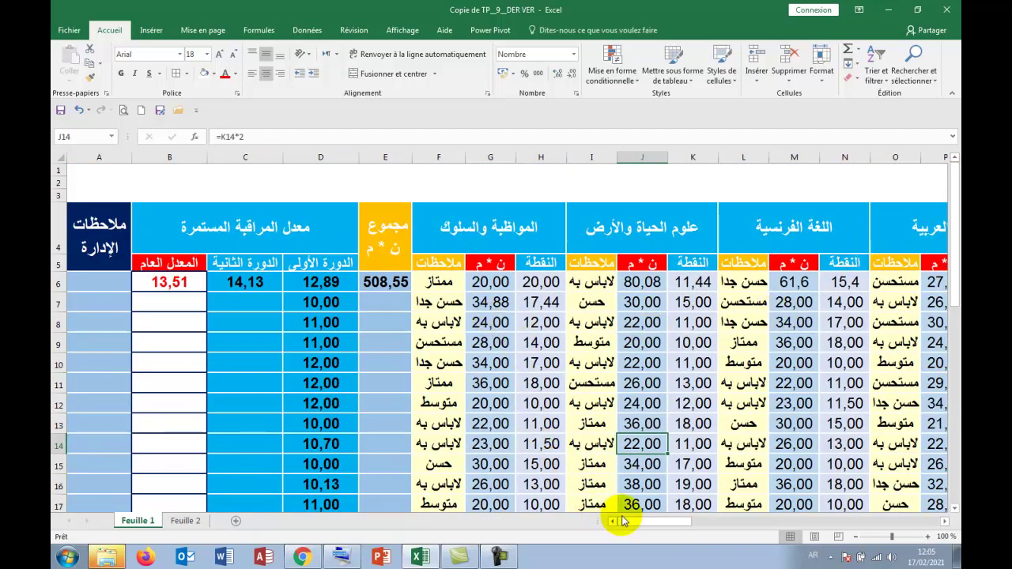
pyautogui.moveTo(632, 522); pyautogui.dragTo(686, 521)
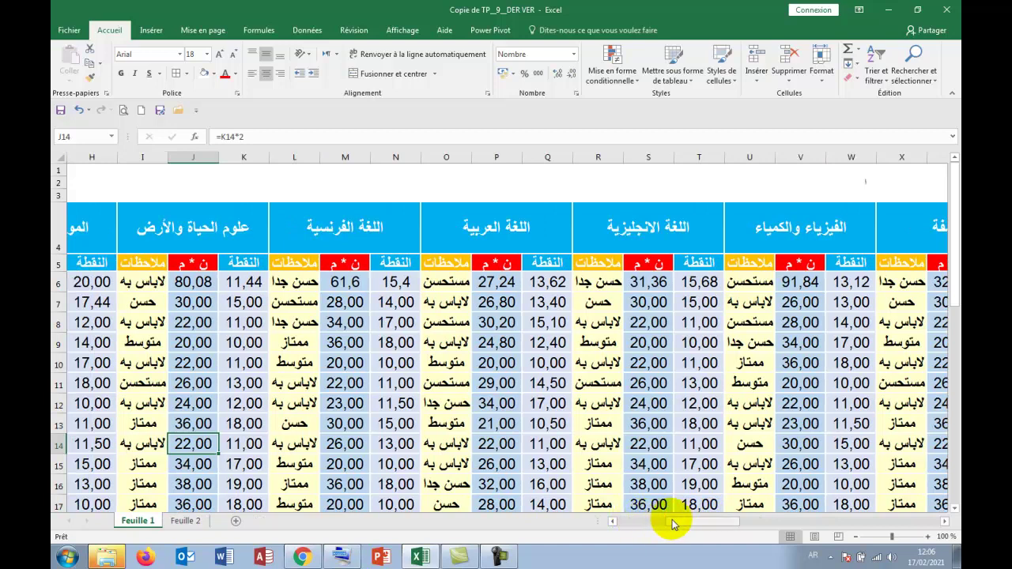
pyautogui.click(611, 524)
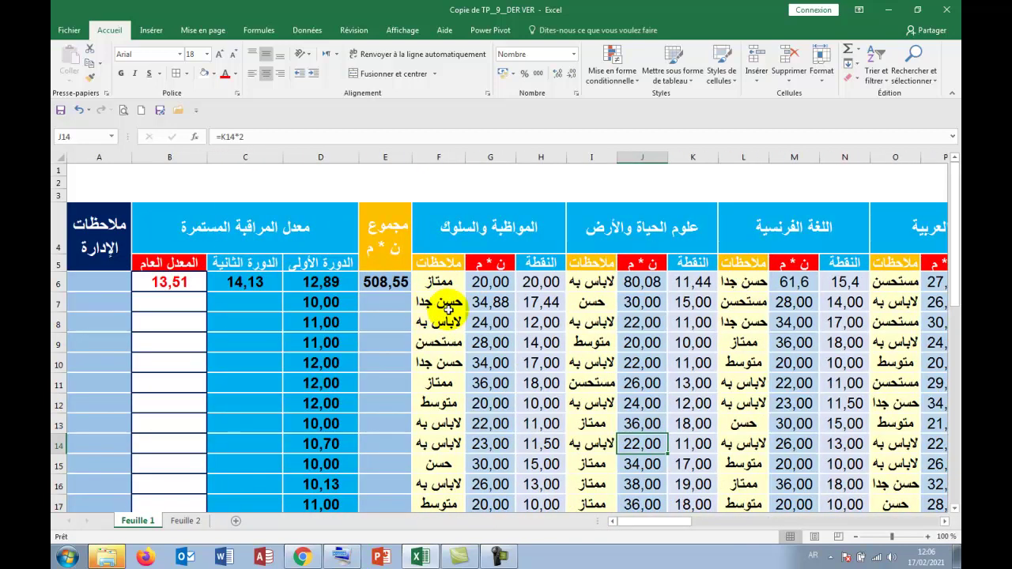
# Step: Fill the weighted-grade total formula from cell E6 down column E to row 40
pyautogui.click(386, 284)
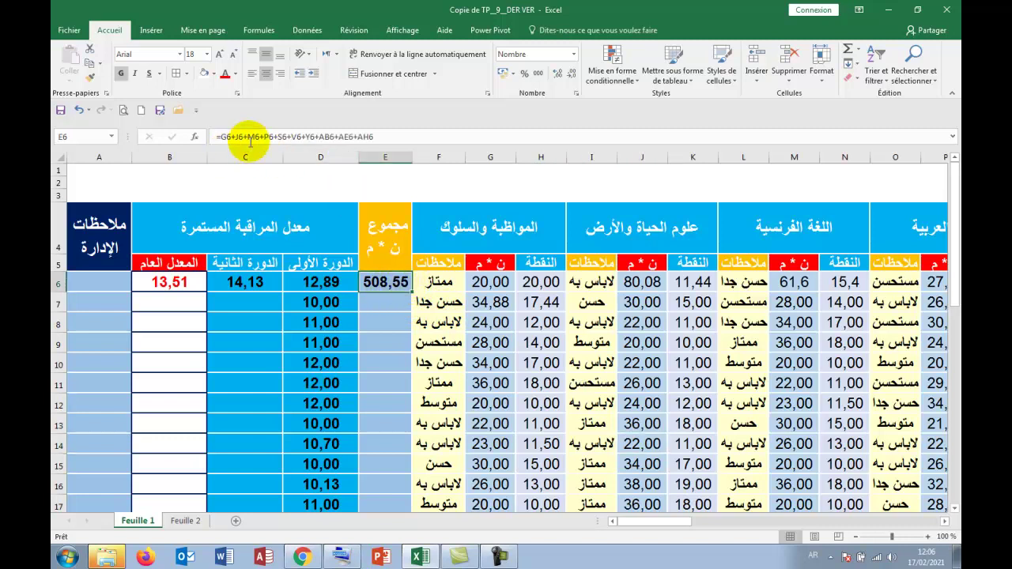
pyautogui.doubleClick(411, 291)
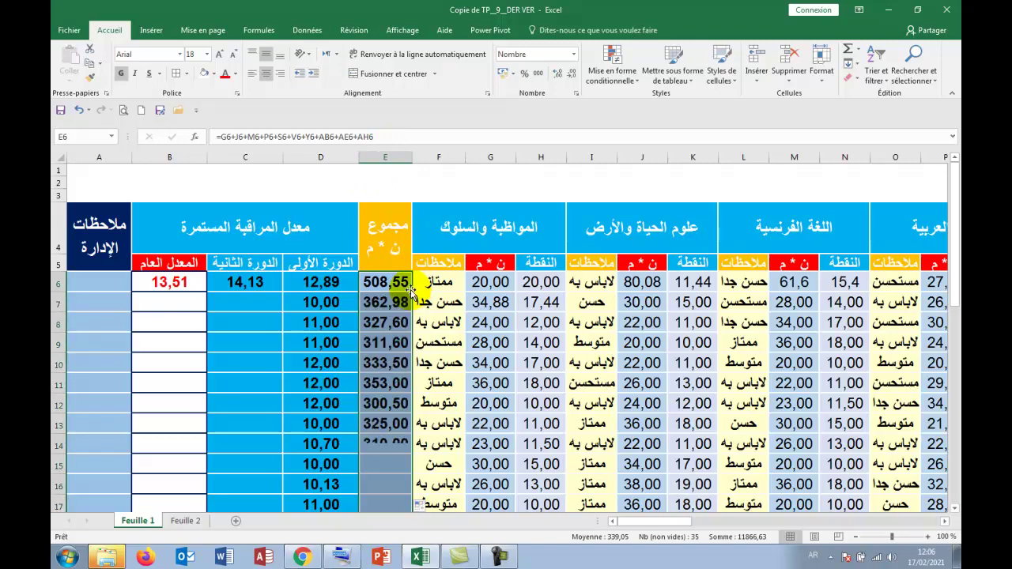
pyautogui.scroll(-6, 408, 324)
pyautogui.scroll(-4, 411, 327)
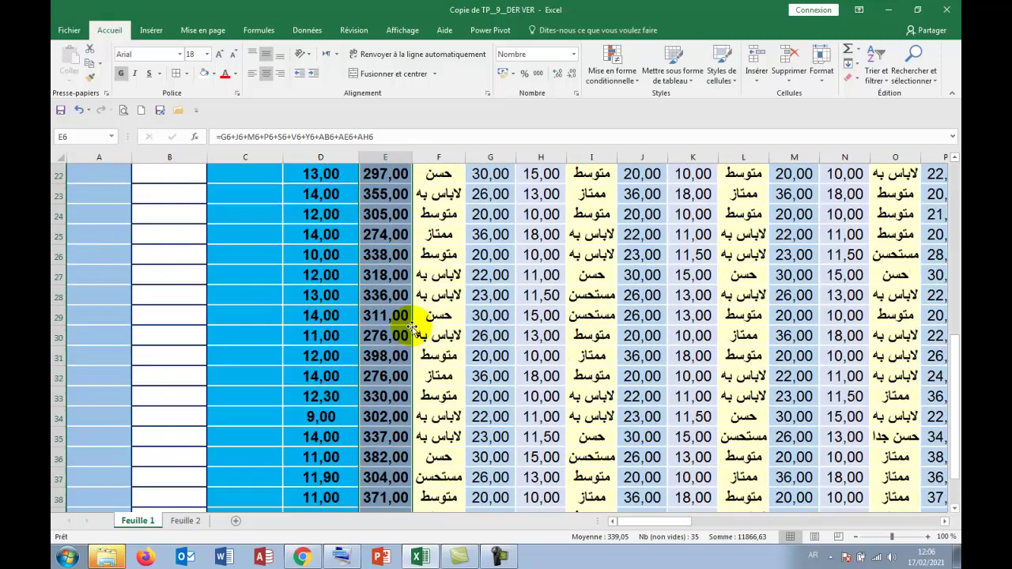
pyautogui.scroll(5, 411, 326)
pyautogui.scroll(5, 411, 326)
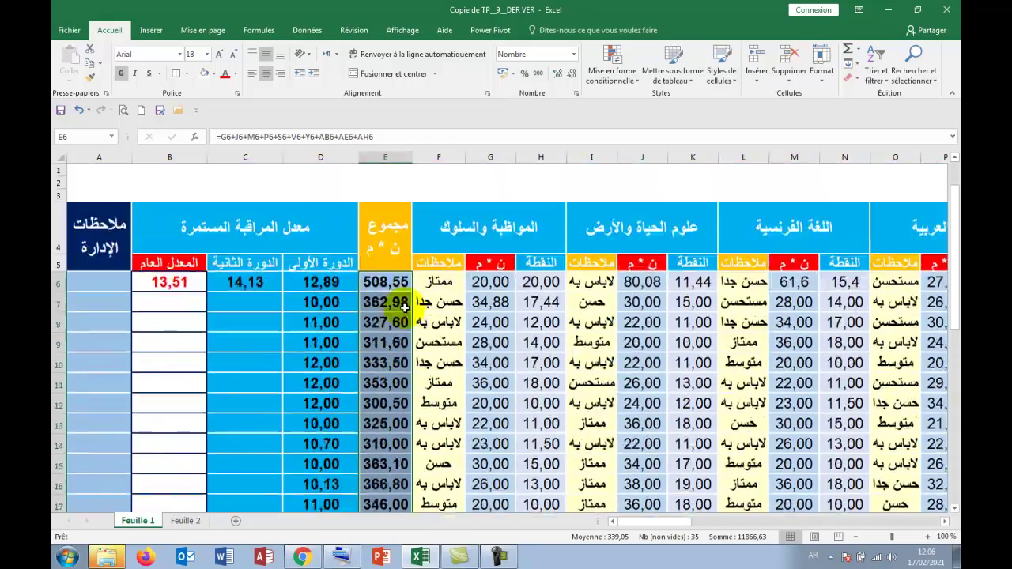
# Step: Fill the الدورة الثانية average formula =E6/36 from cell C6 down to row 40
pyautogui.click(269, 288)
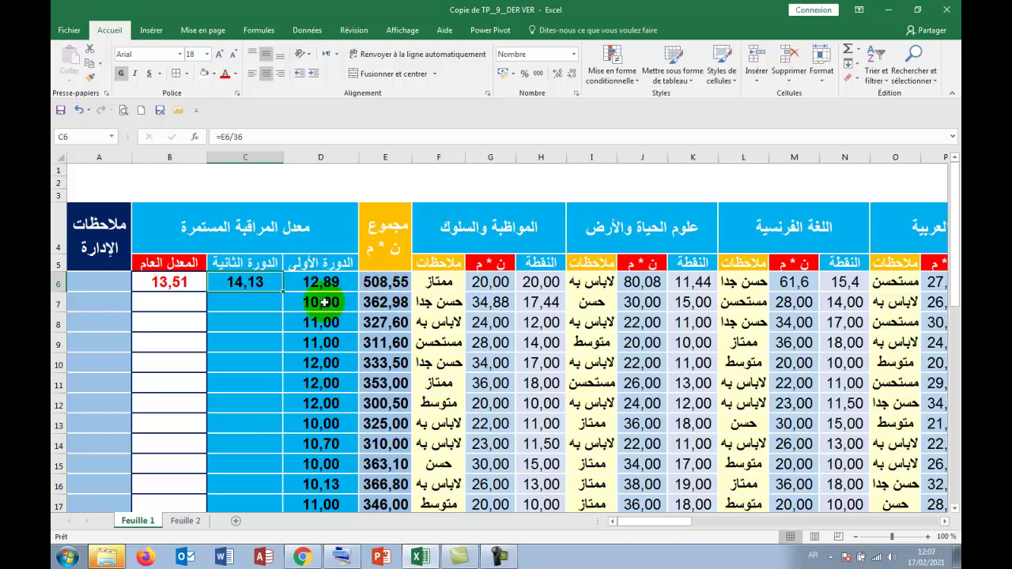
pyautogui.doubleClick(283, 291)
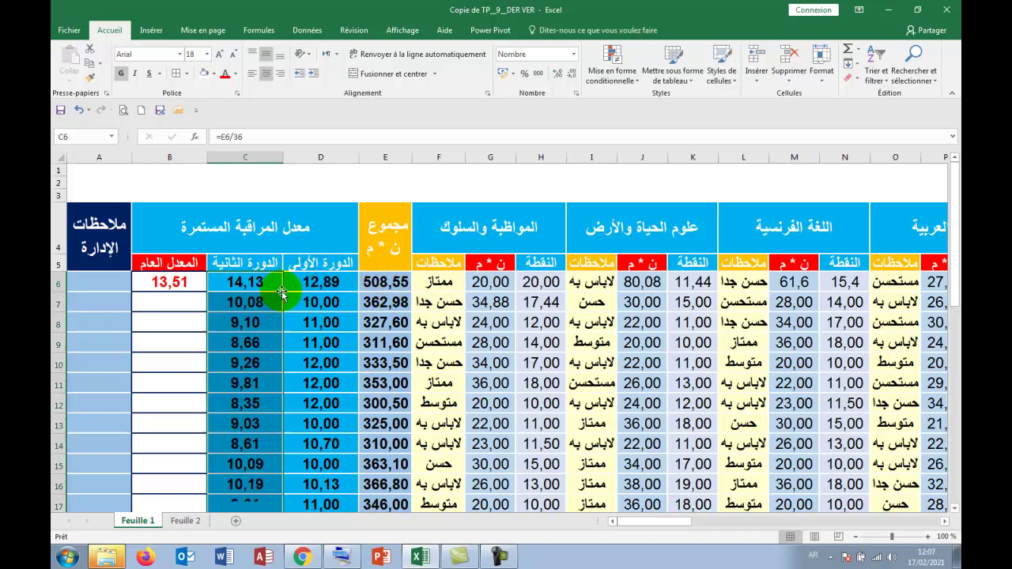
pyautogui.scroll(-8, 320, 336)
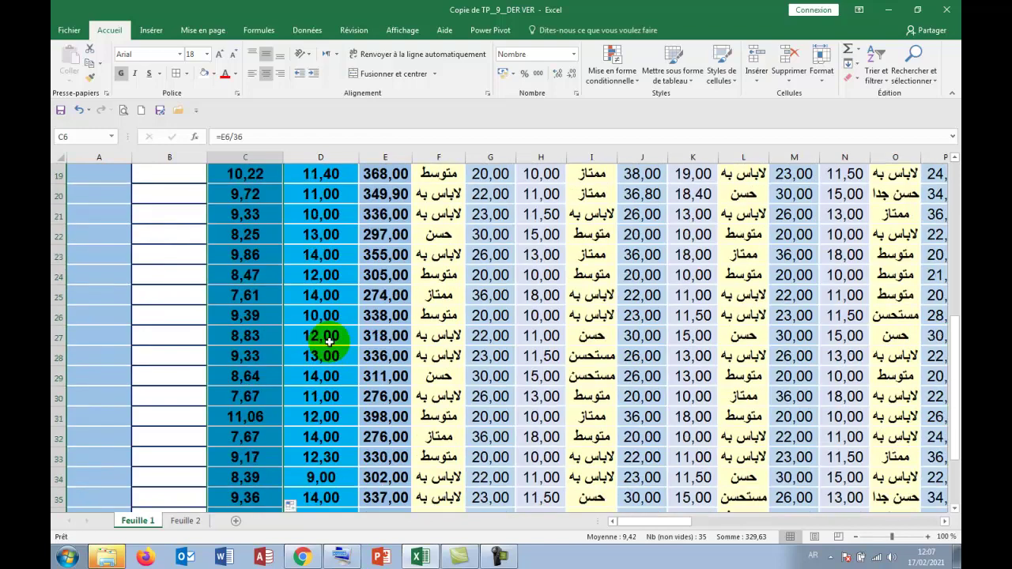
pyautogui.scroll(8, 329, 341)
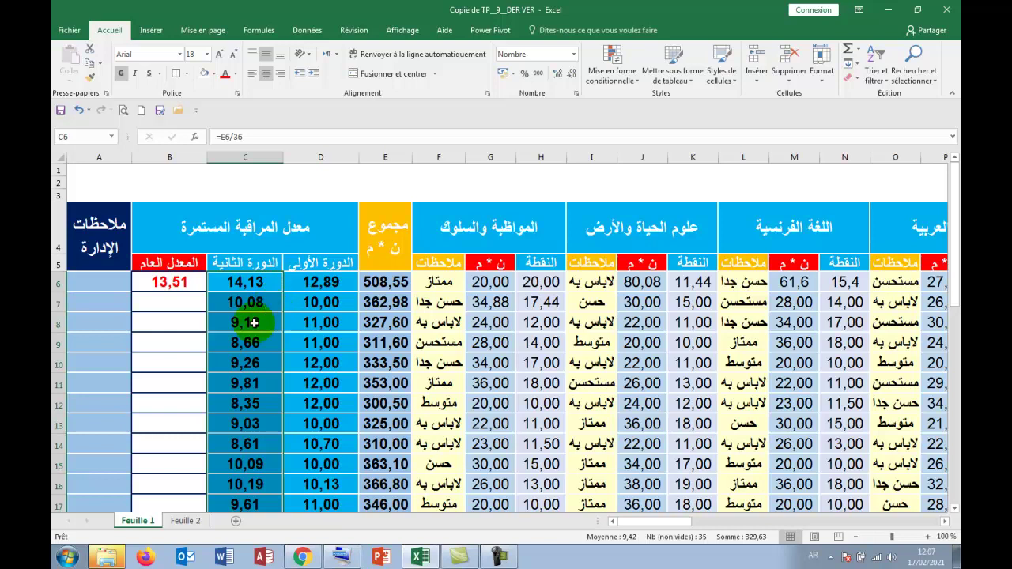
# Step: Fill the المعدل العام formula =MOYENNE(D6;C6) from cell B6 down to row 40
pyautogui.click(175, 282)
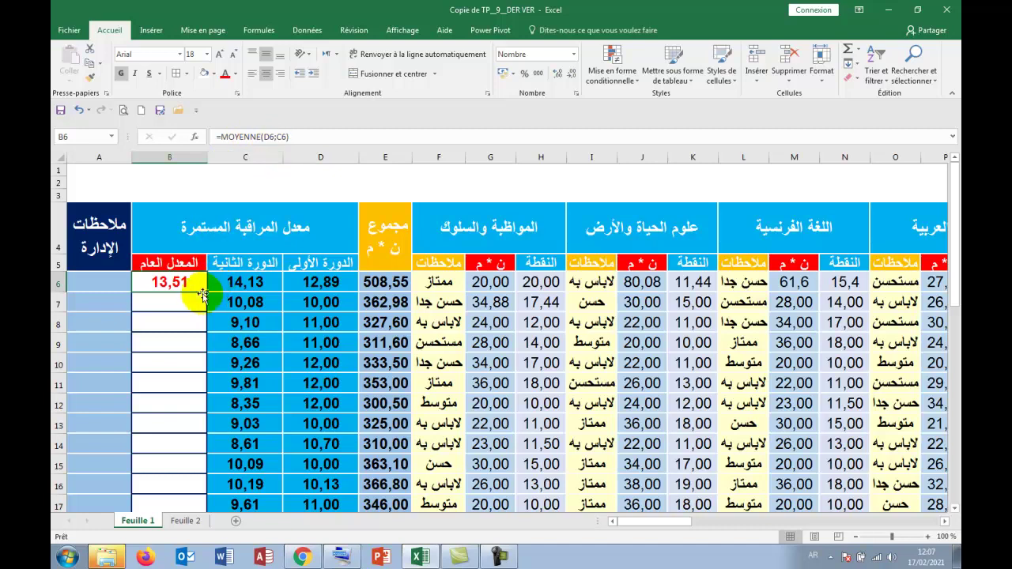
pyautogui.doubleClick(207, 293)
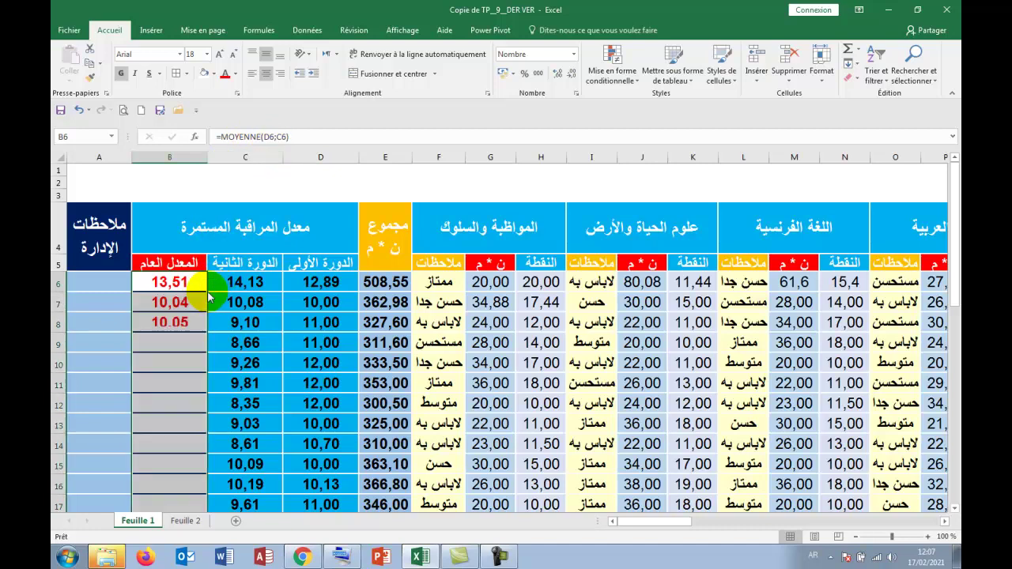
pyautogui.hotkey('ctrl', 'Right')
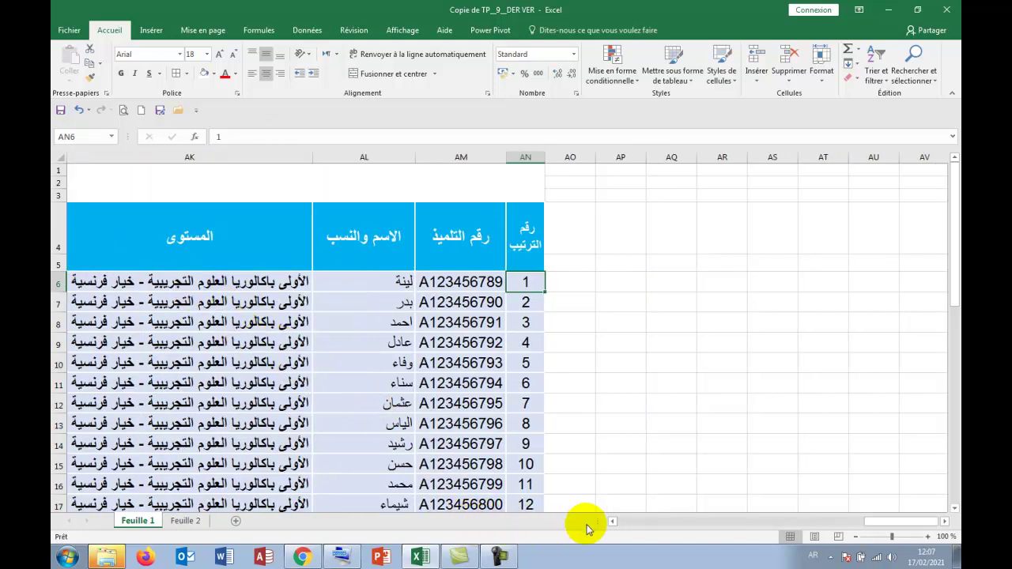
pyautogui.click(635, 524)
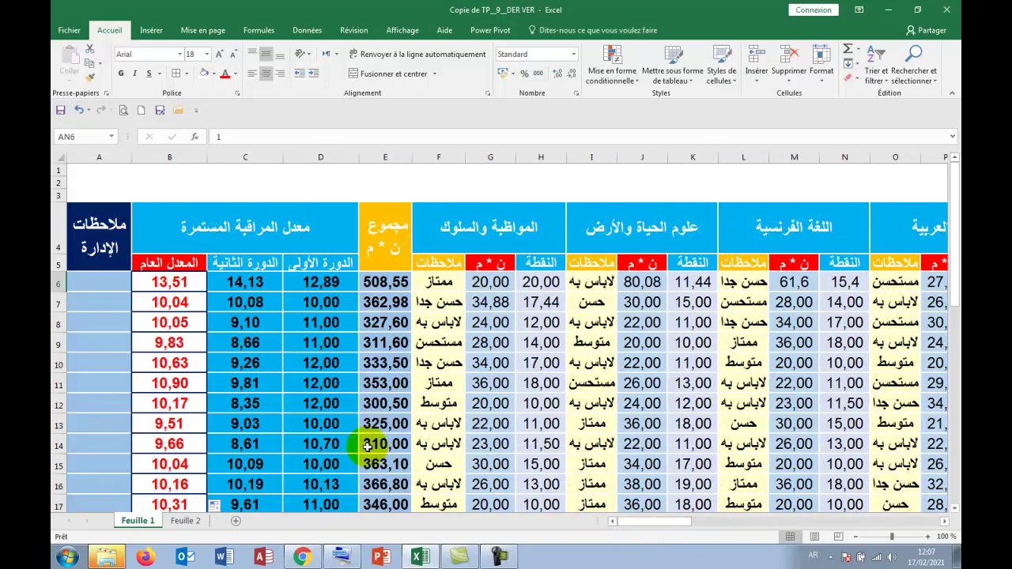
pyautogui.scroll(-8, 212, 363)
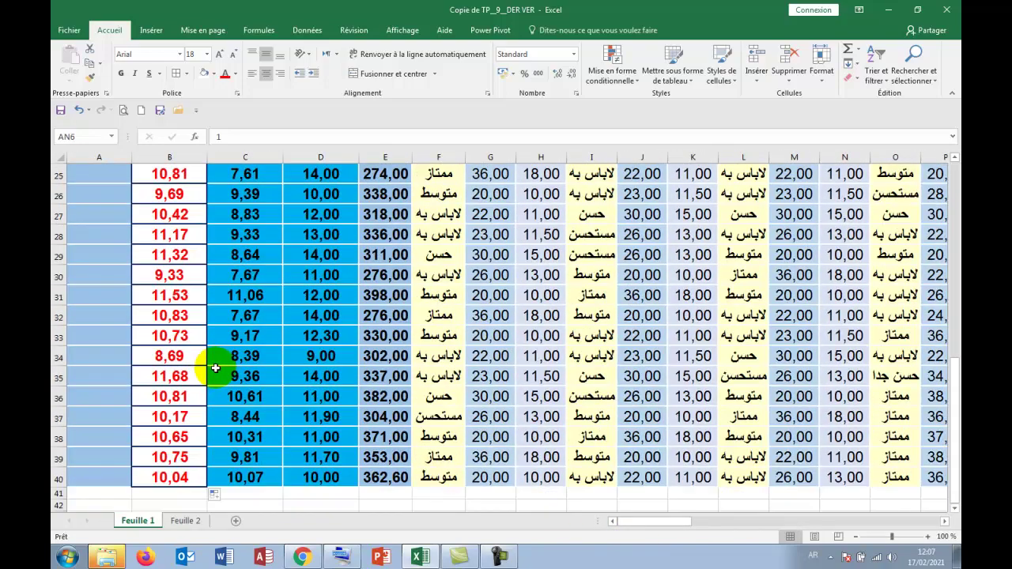
pyautogui.scroll(6, 215, 367)
pyautogui.scroll(2, 216, 369)
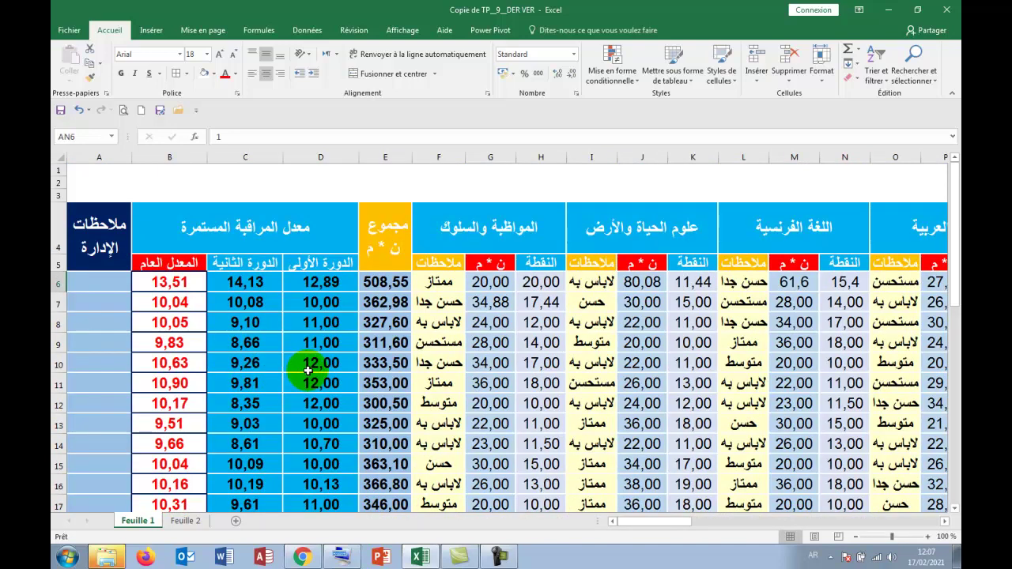
# Step: Start an SI formula in the ملاحظات الإدارة cell A6 with the condition B6>=10
pyautogui.doubleClick(103, 283)
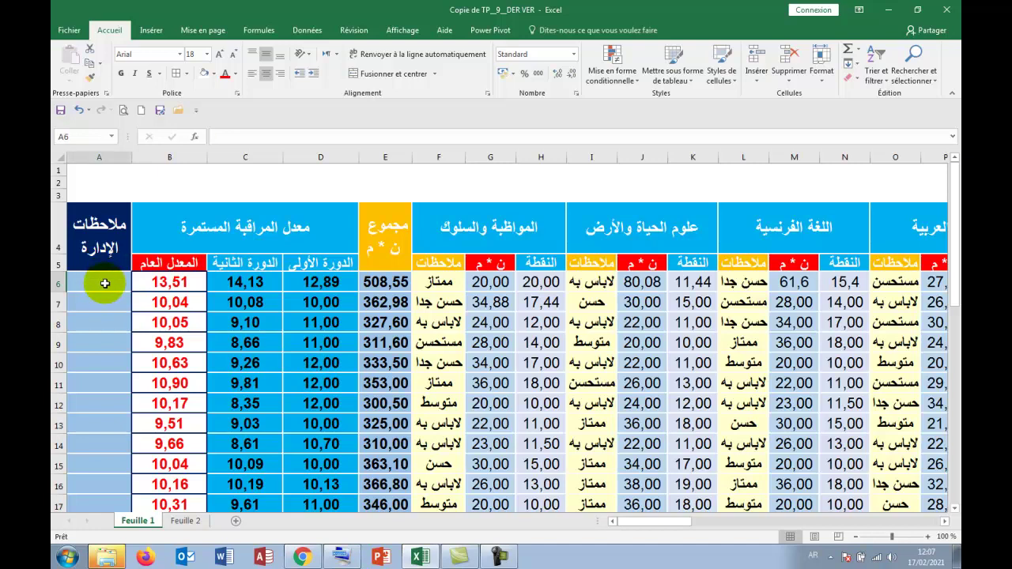
pyautogui.press('Escape')
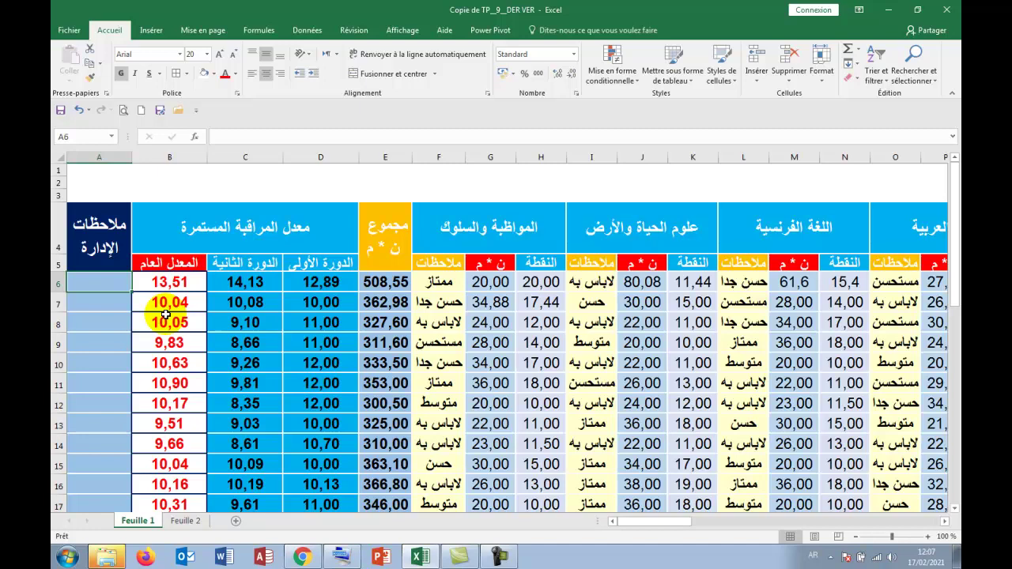
pyautogui.write('=')
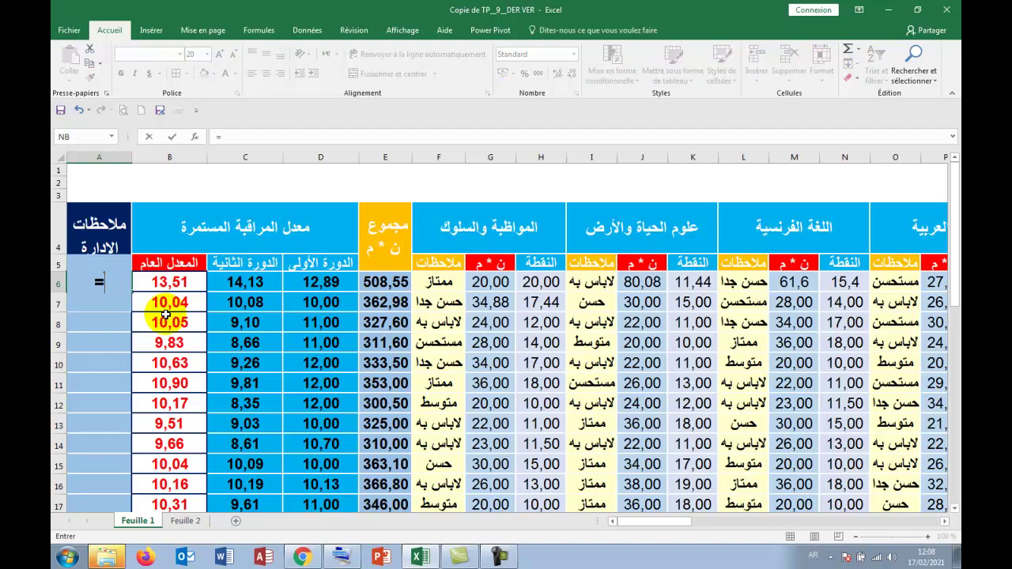
pyautogui.write('s')
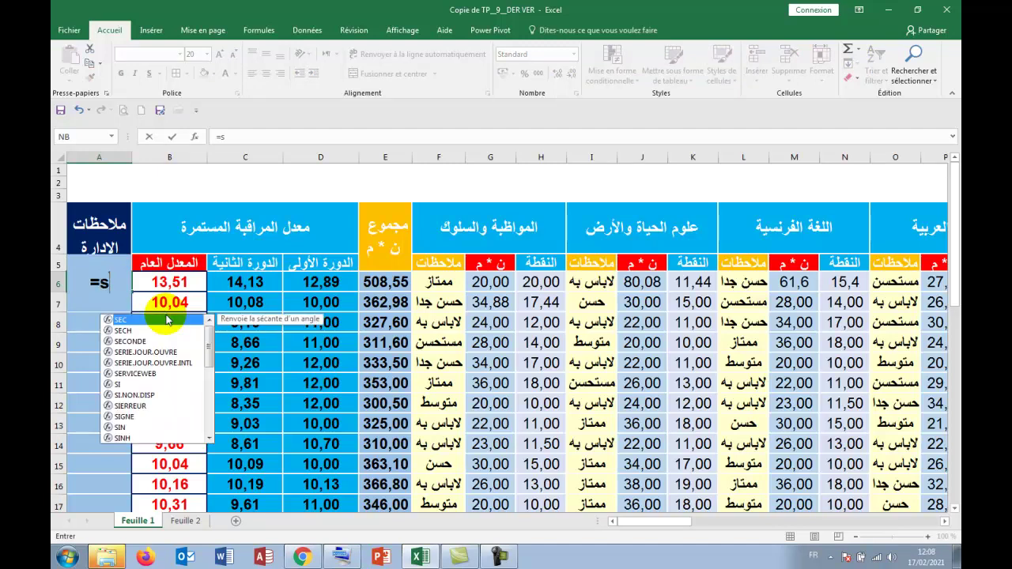
pyautogui.write('i(')
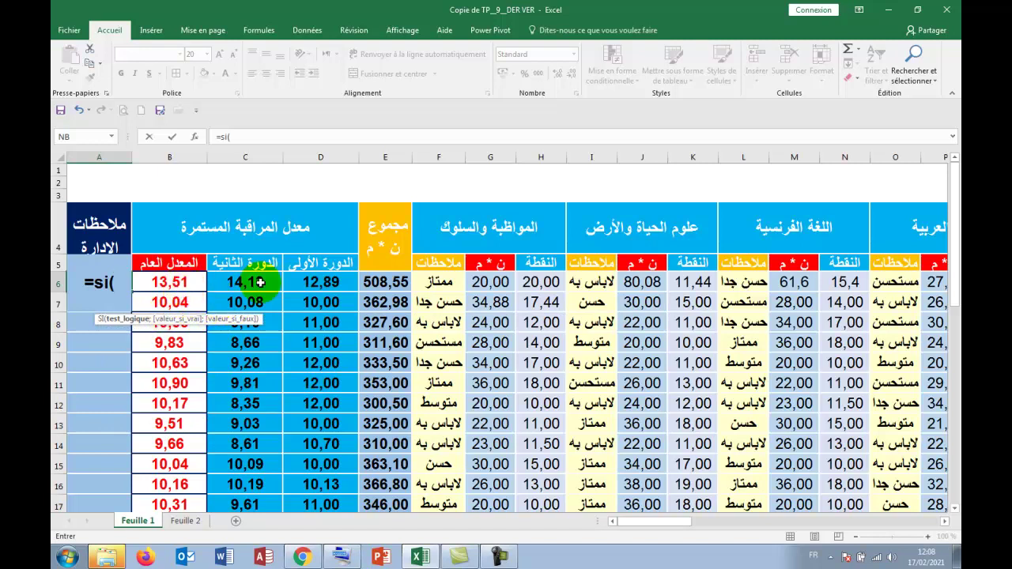
pyautogui.click(187, 282)
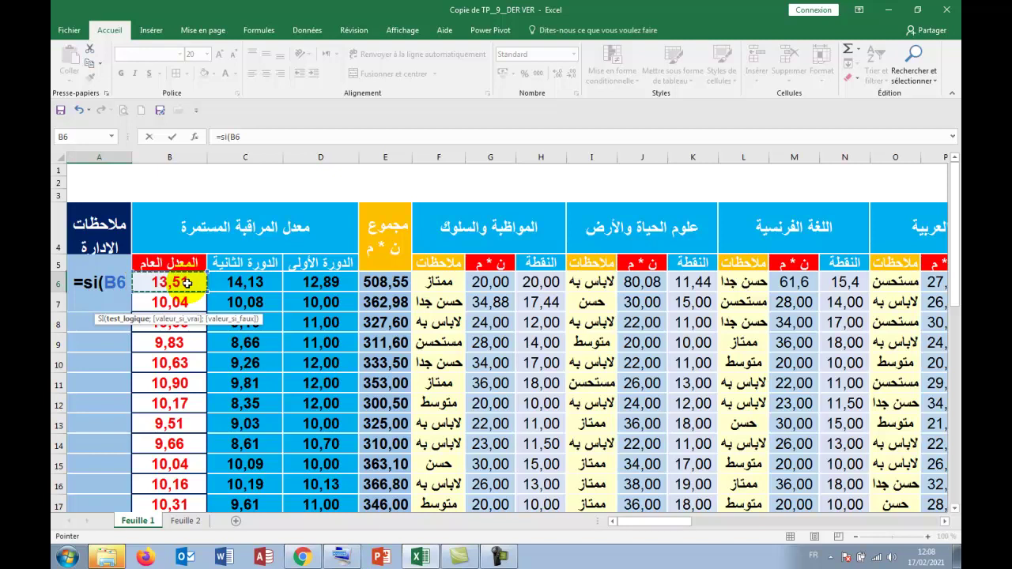
pyautogui.write('>')
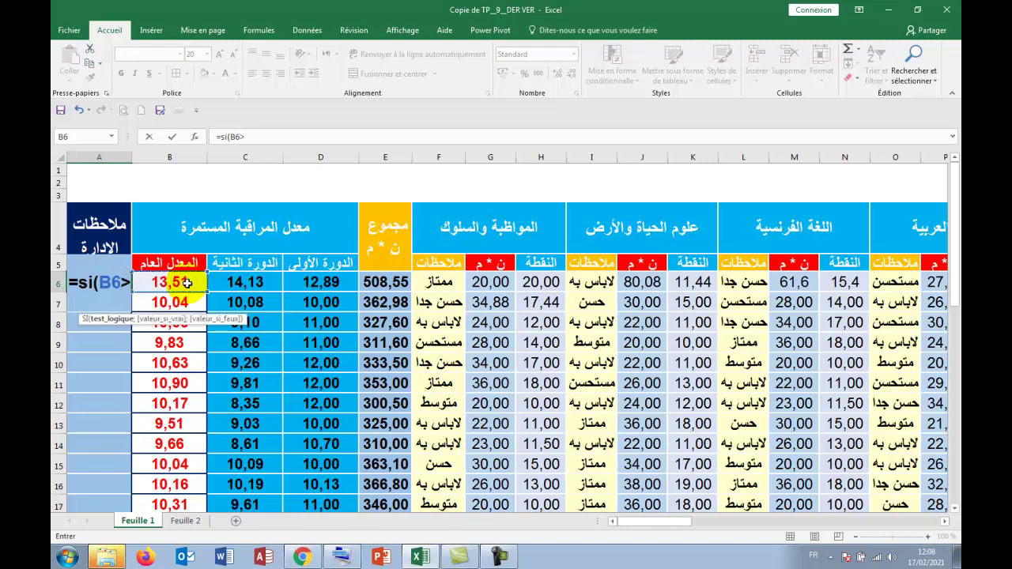
pyautogui.write('=')
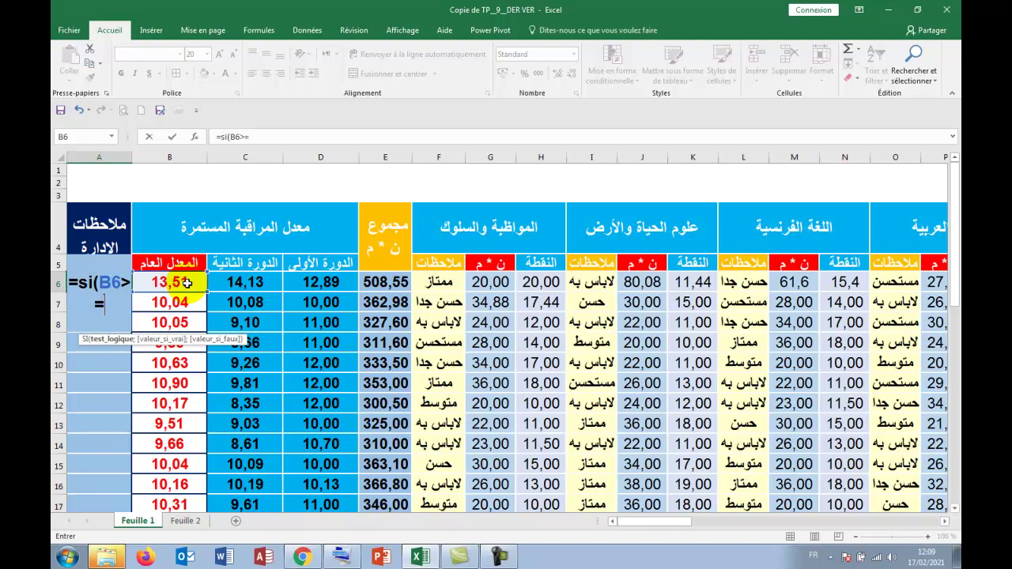
pyautogui.write('10')
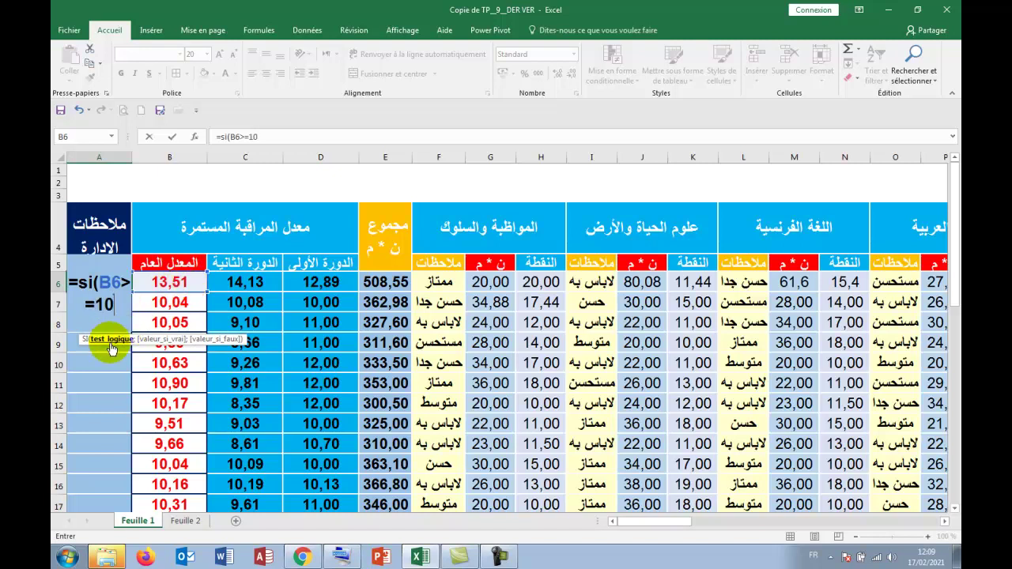
# Step: Complete the SI formula in A6 with "ناجح" as the true value and "راسب" as the false value
pyautogui.write(';')
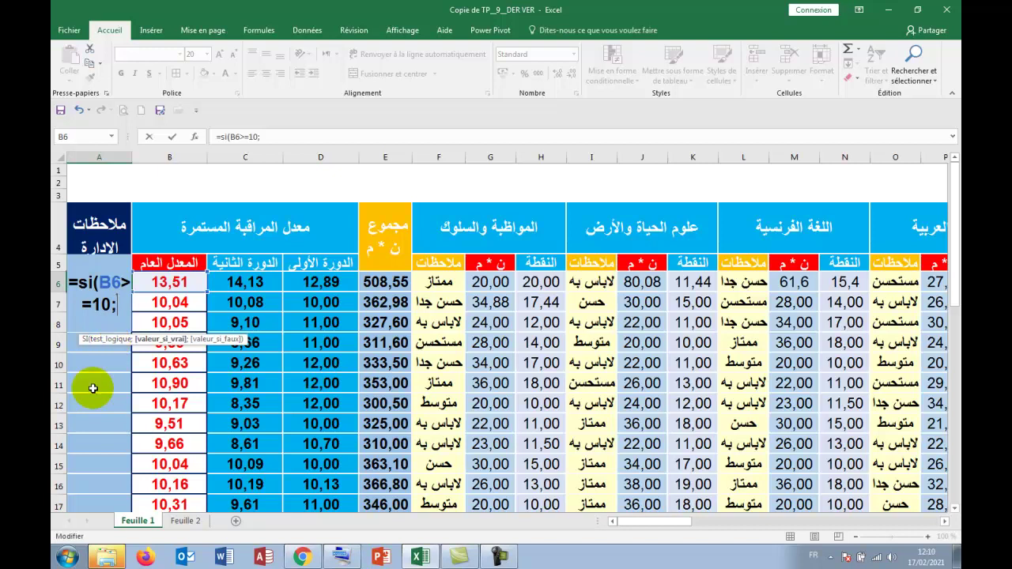
pyautogui.write('"ن"')
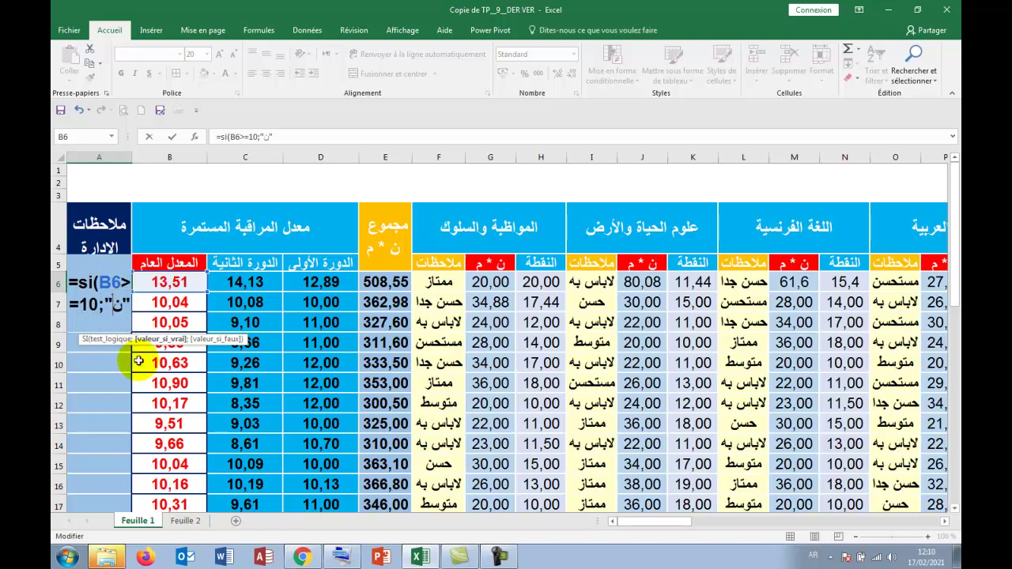
pyautogui.write('ناجح')
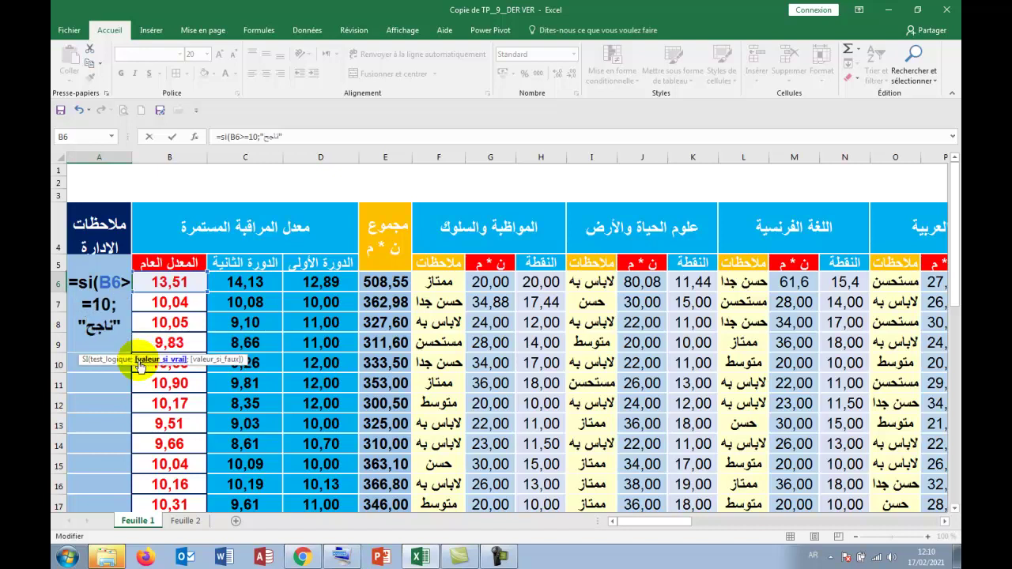
pyautogui.doubleClick(129, 329)
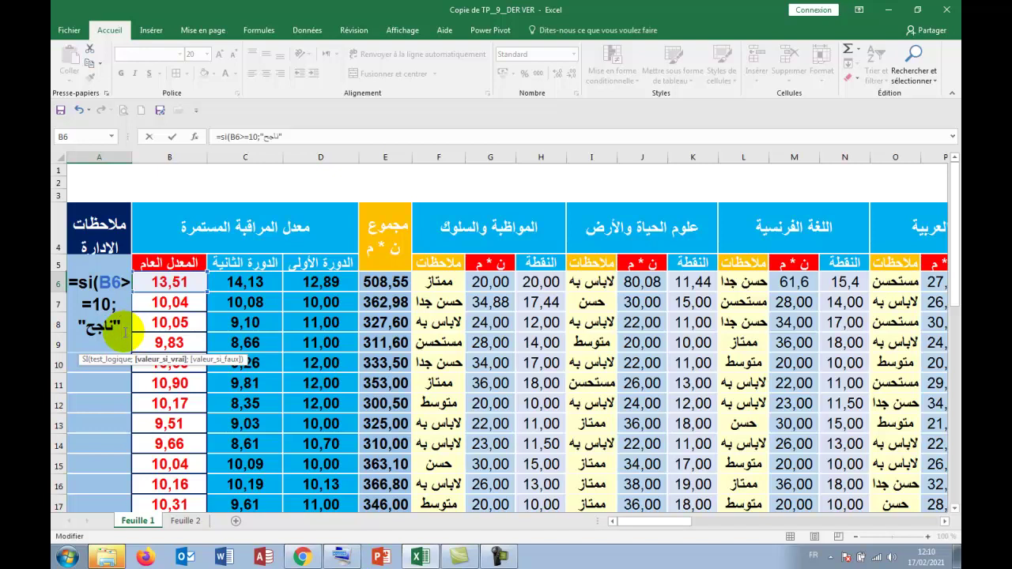
pyautogui.write(';')
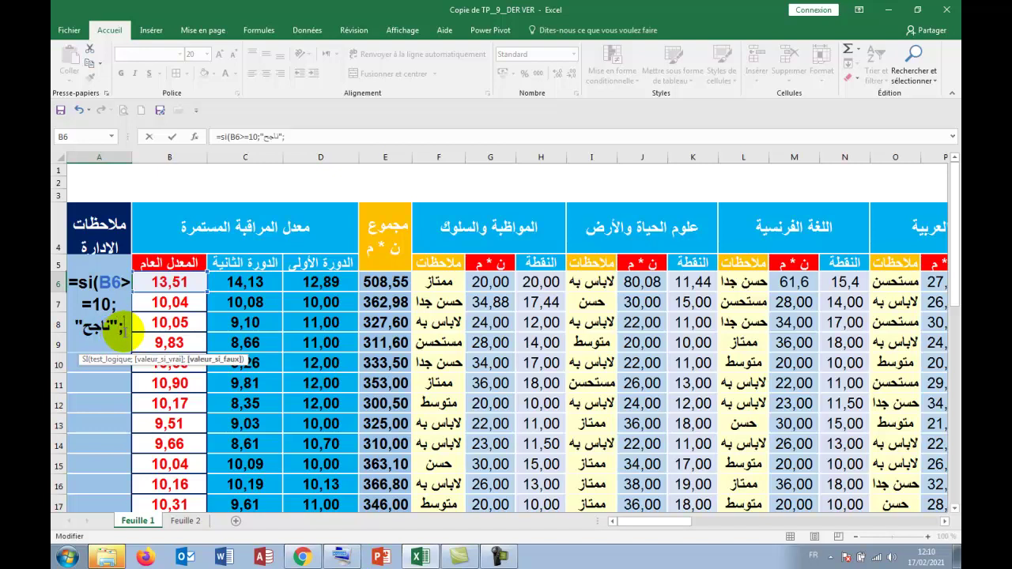
pyautogui.write('""')
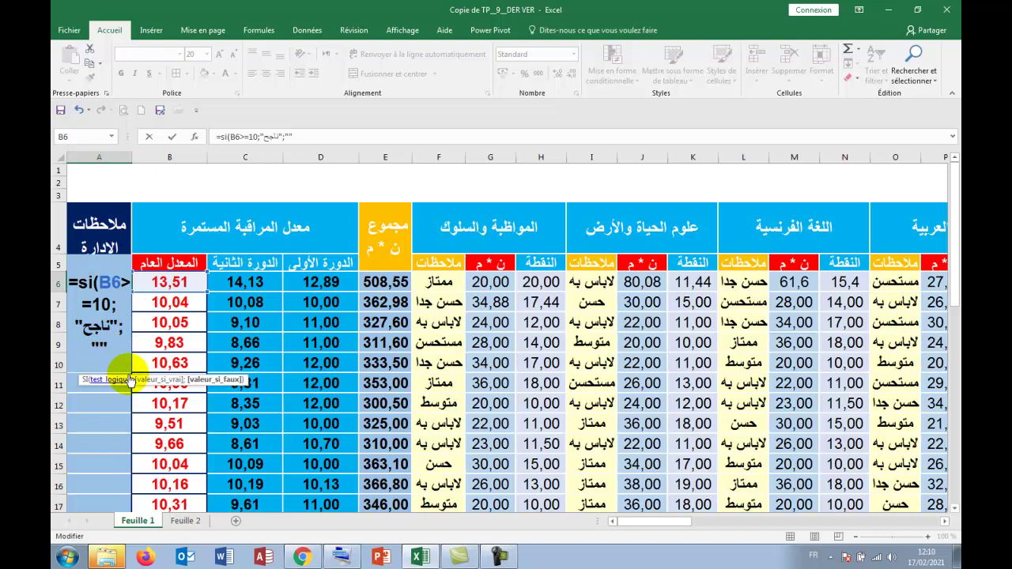
pyautogui.hotkey('alt', 'shift')
pyautogui.write('راسب"')
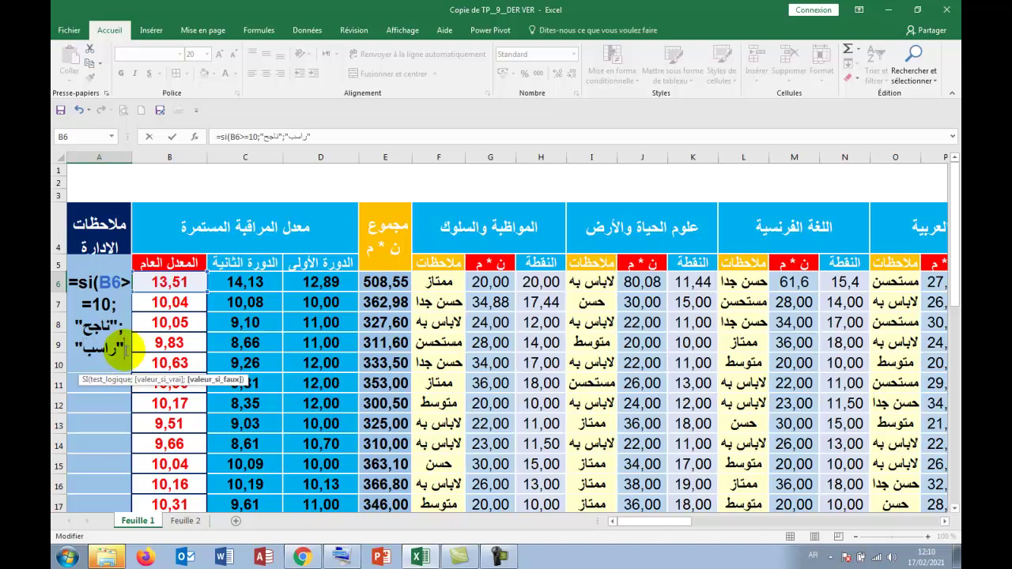
pyautogui.write(')')
pyautogui.press('Return')
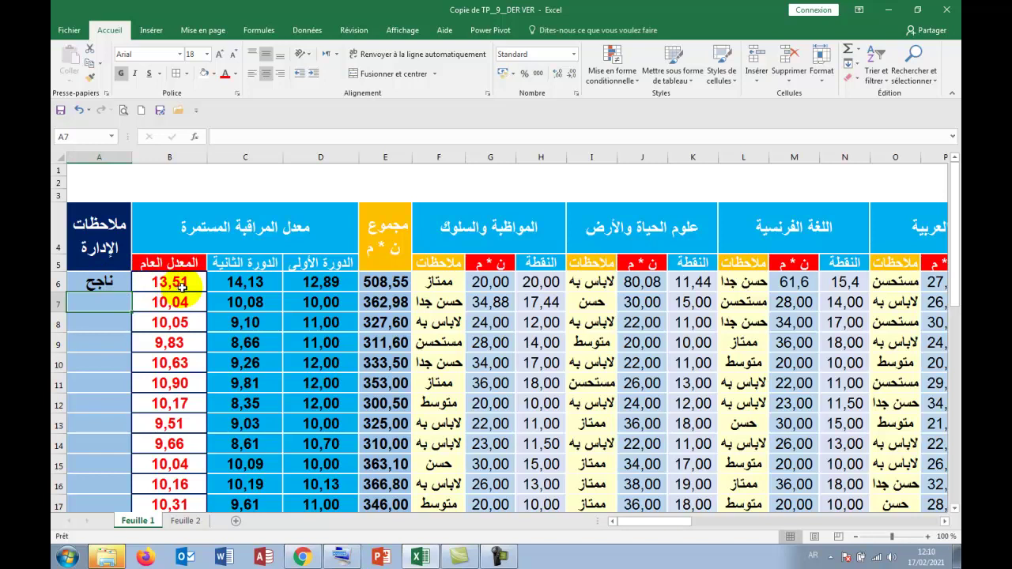
# Step: Fill the ملاحظات الإدارة formula from A6 down to row 40 and compare the first remarks with the general averages
pyautogui.click(120, 285)
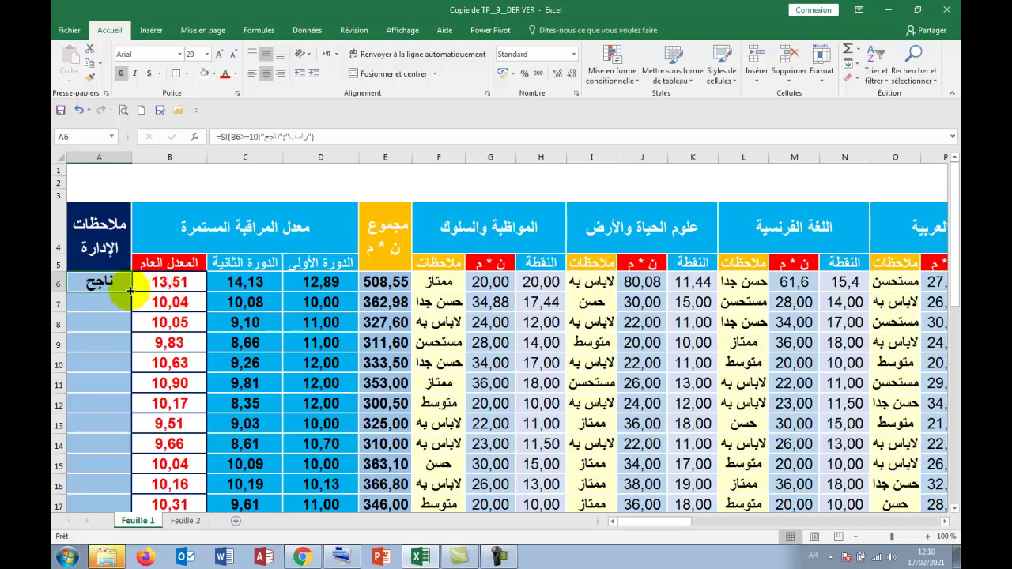
pyautogui.doubleClick(130, 291)
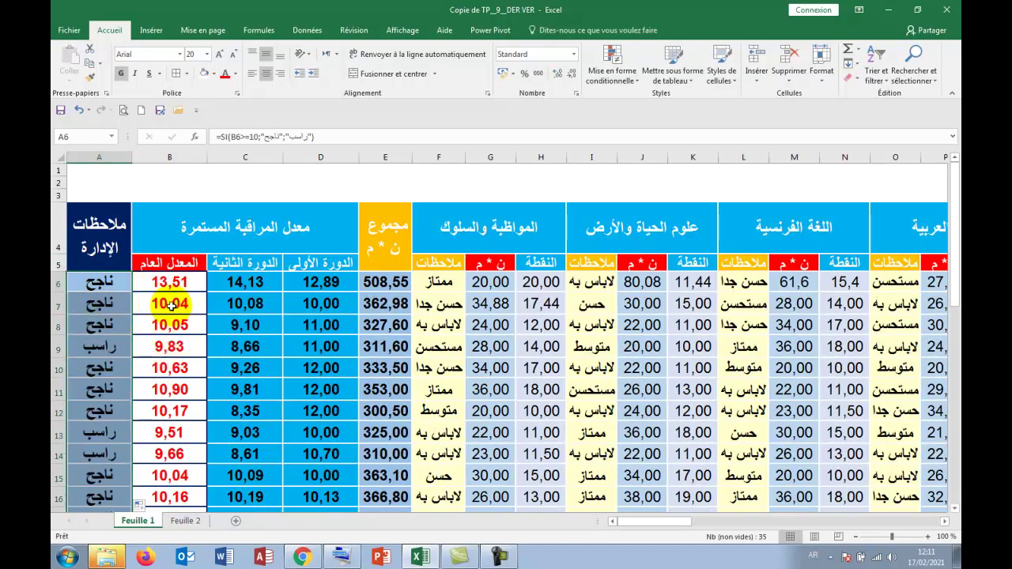
pyautogui.click(103, 306)
pyautogui.click(169, 324)
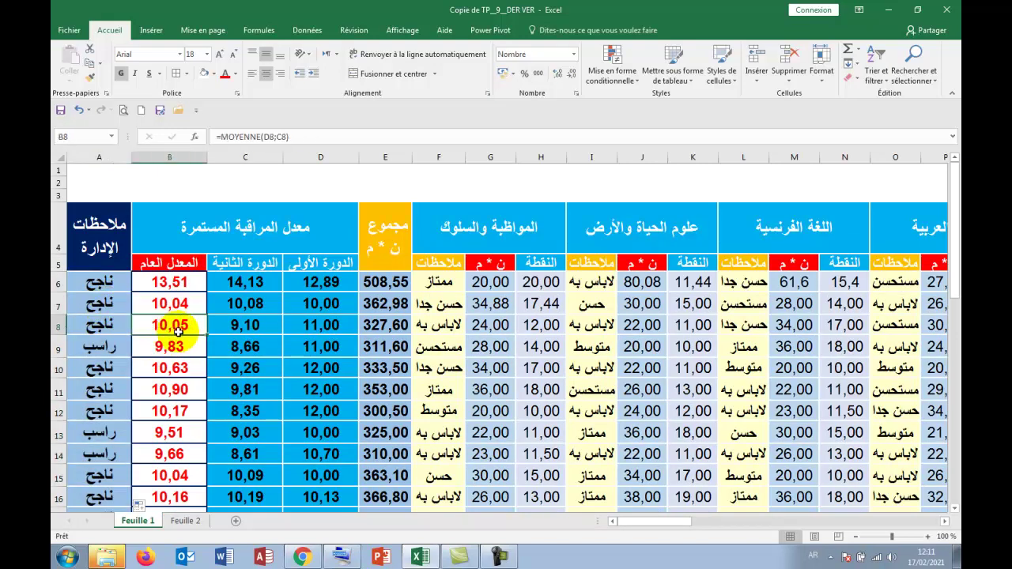
pyautogui.click(176, 348)
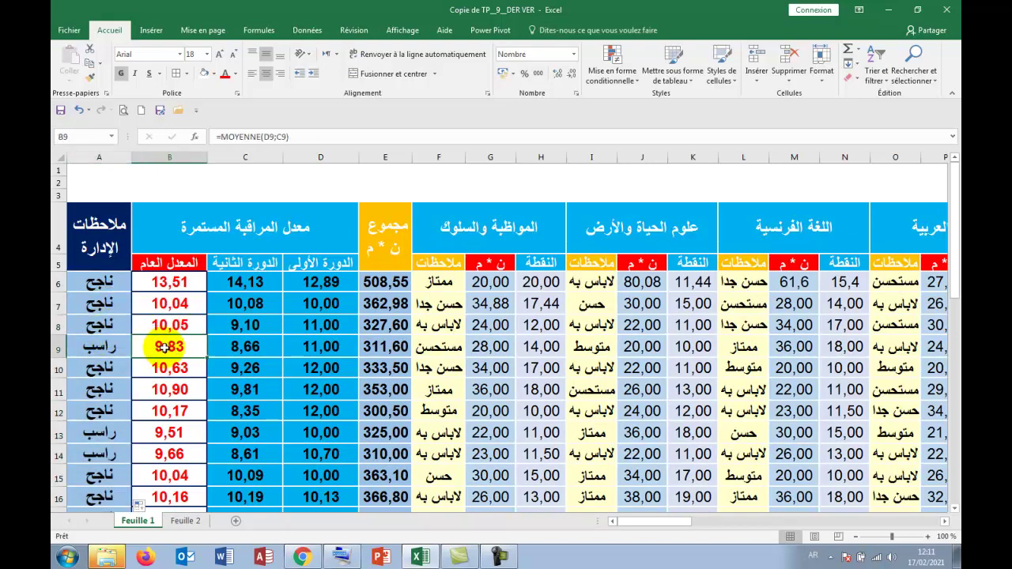
# Step: Compare the ملاحظات الإدارة remarks with the المعدل العام averages for rows 9 to 14
pyautogui.click(99, 346)
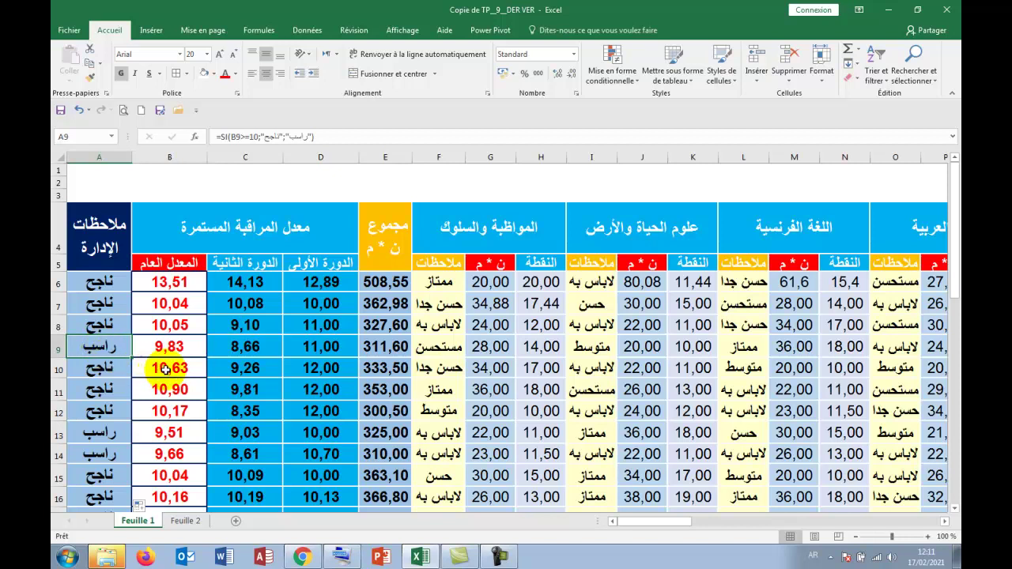
pyautogui.click(166, 368)
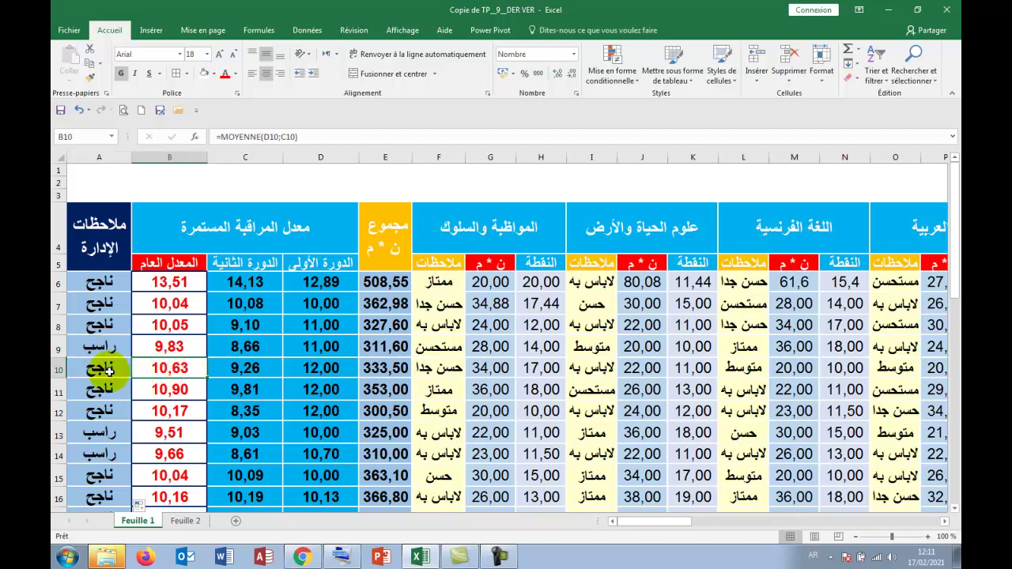
pyautogui.click(99, 370)
pyautogui.click(166, 389)
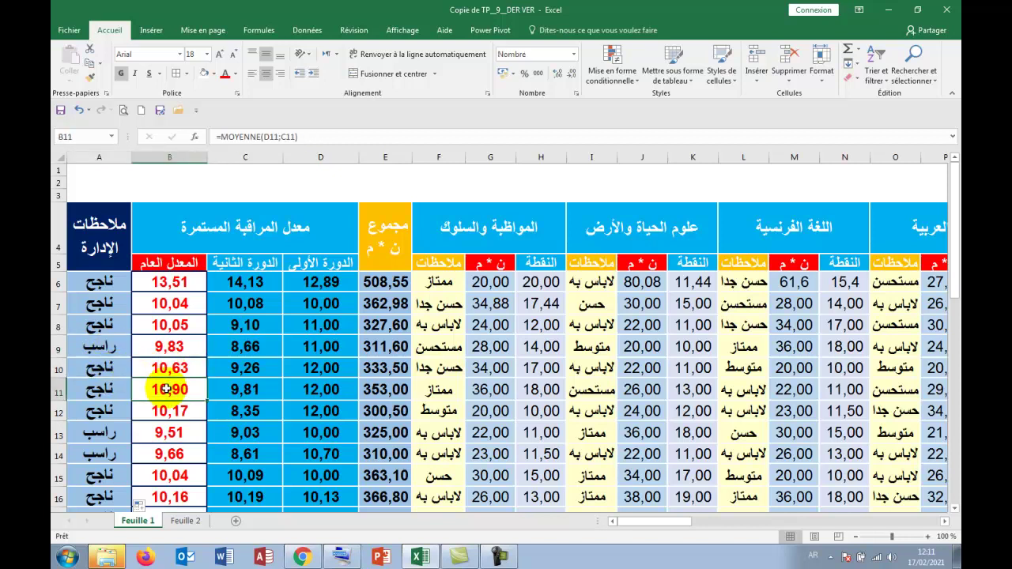
pyautogui.click(99, 388)
pyautogui.click(163, 410)
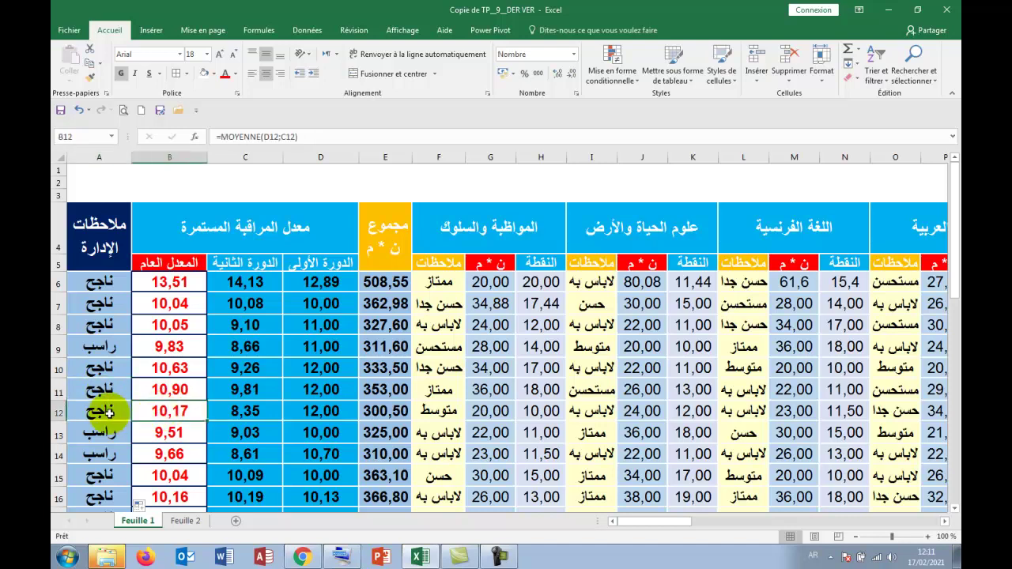
pyautogui.click(108, 412)
pyautogui.doubleClick(164, 432)
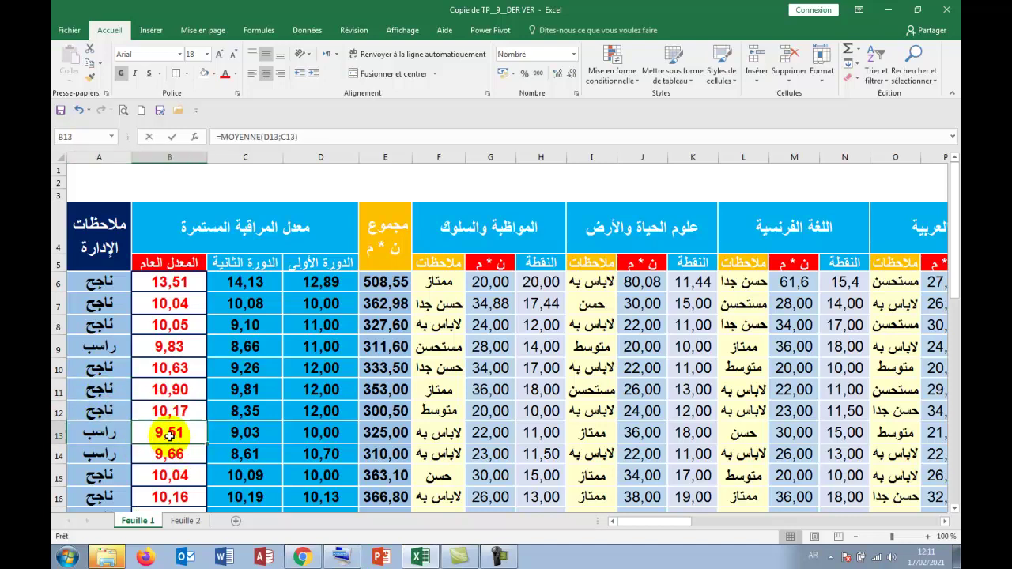
pyautogui.press('Escape')
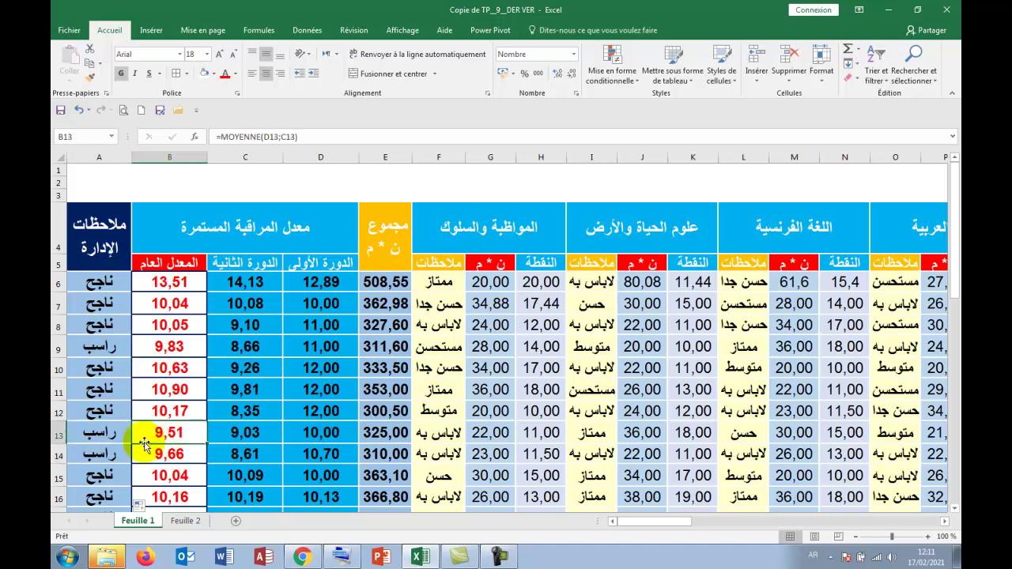
pyautogui.doubleClick(167, 454)
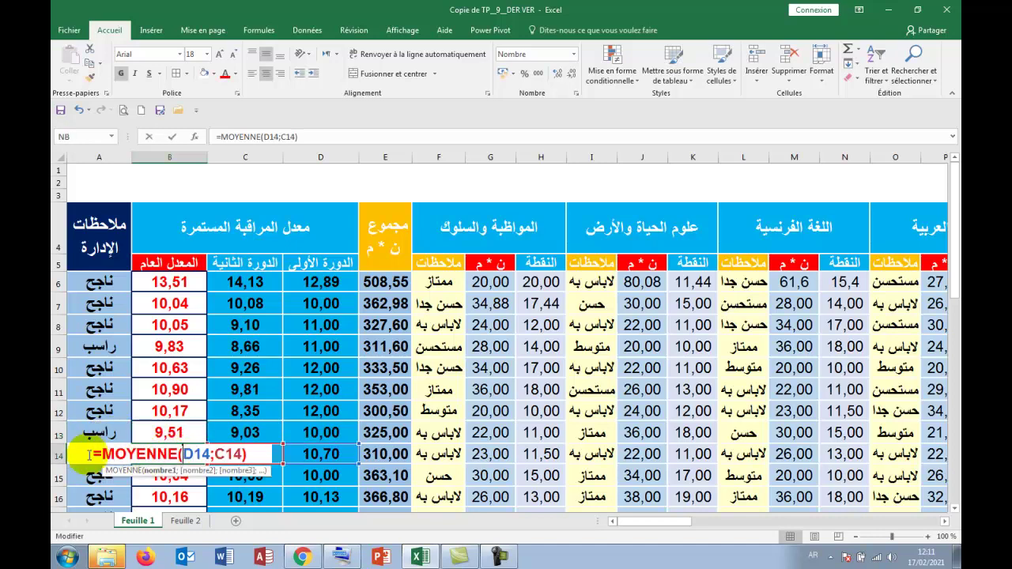
pyautogui.press('Escape')
pyautogui.click(107, 453)
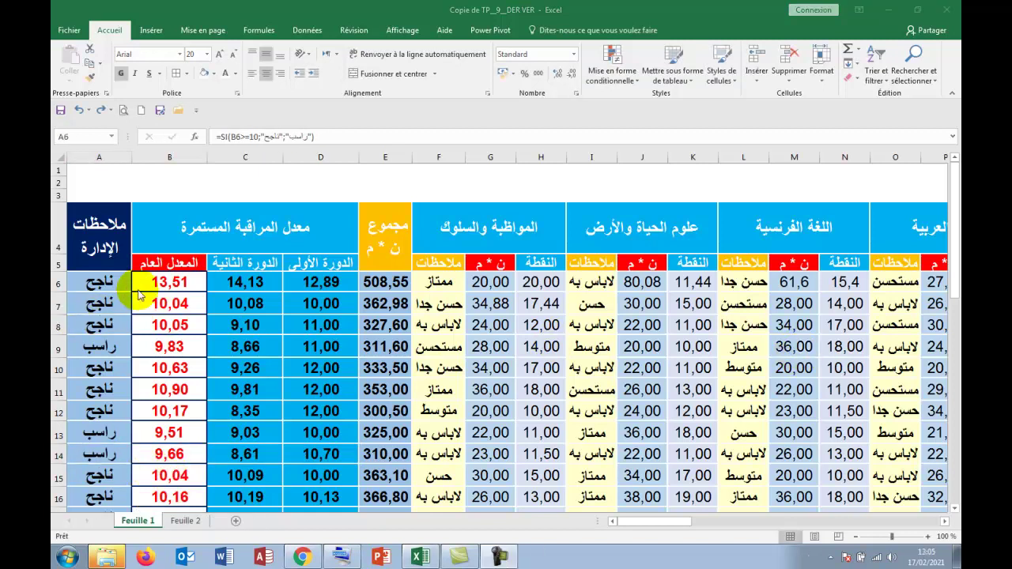
# Step: Create a conditional formatting rule for A6 that applies only to cells whose value is equal to (égale à) "ناجح"
pyautogui.click(106, 285)
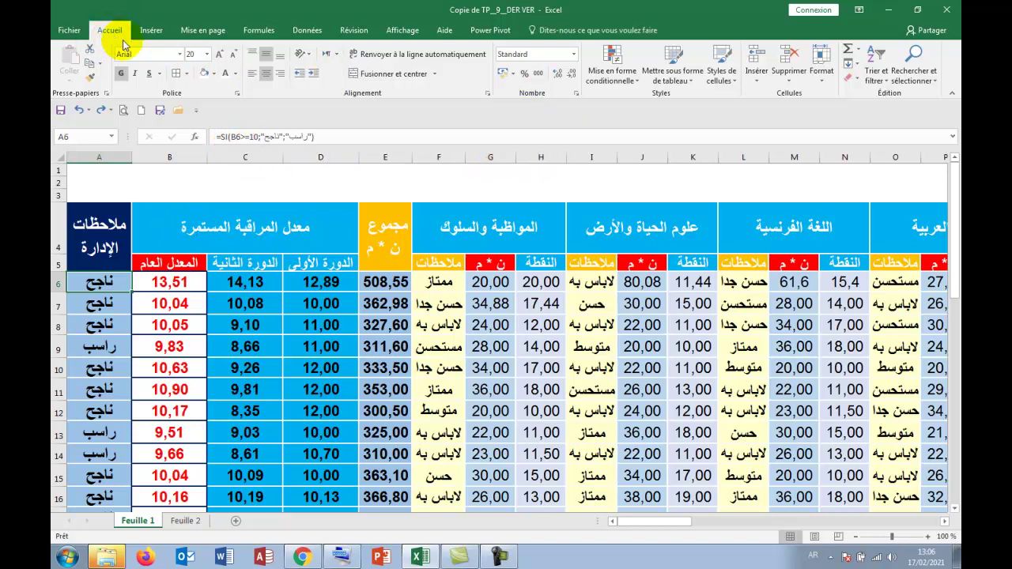
pyautogui.click(637, 87)
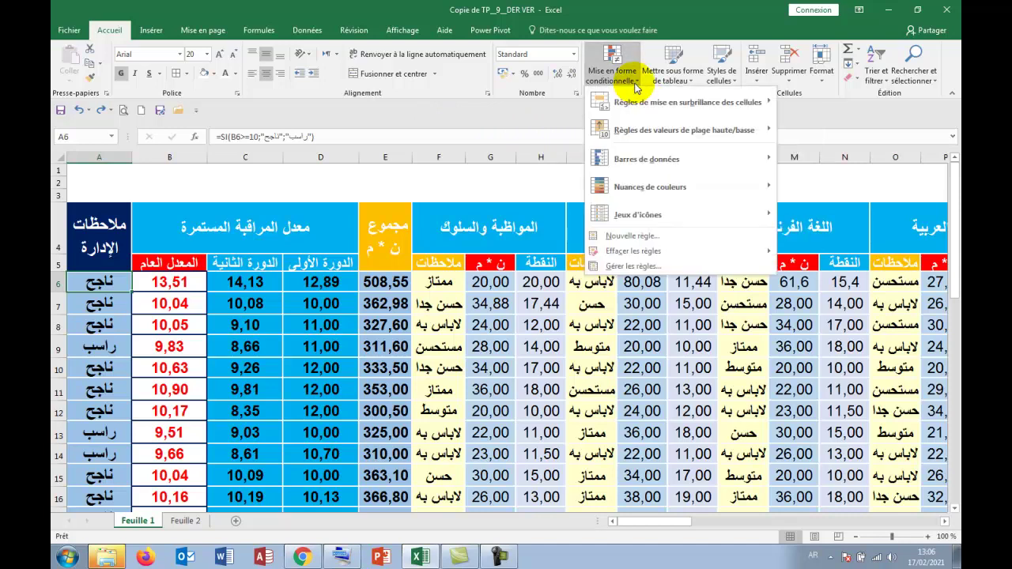
pyautogui.click(617, 267)
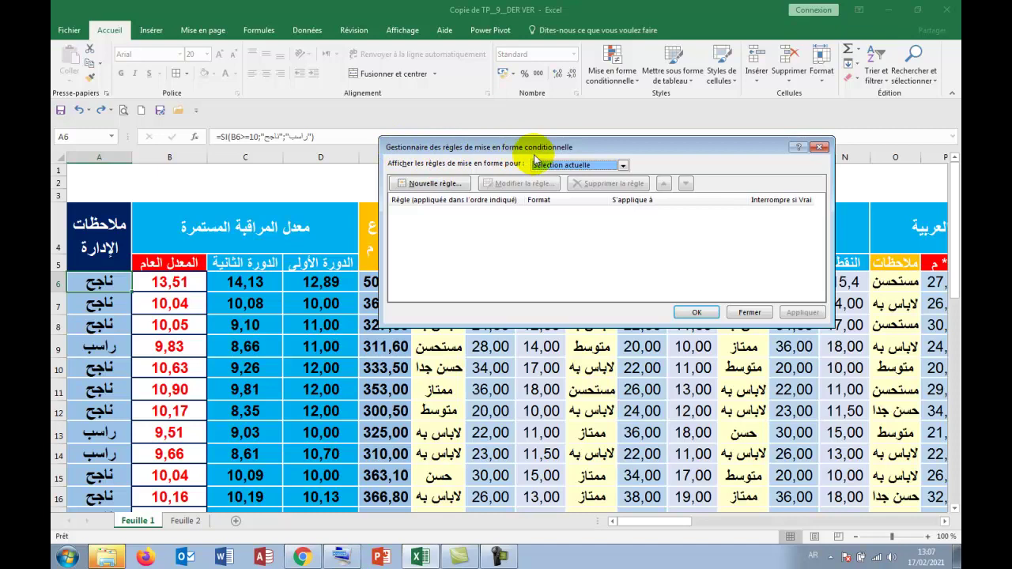
pyautogui.click(433, 183)
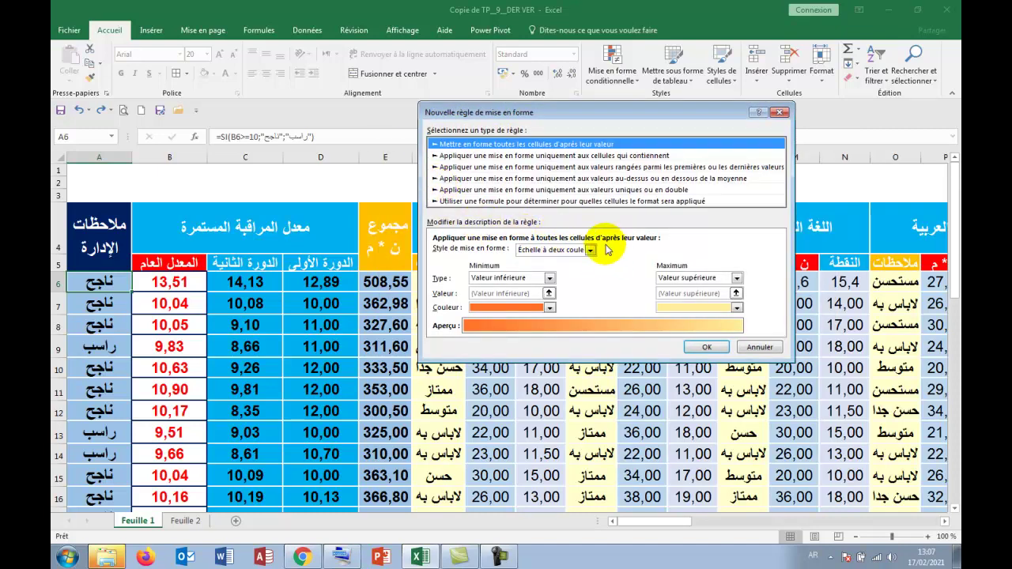
pyautogui.click(471, 157)
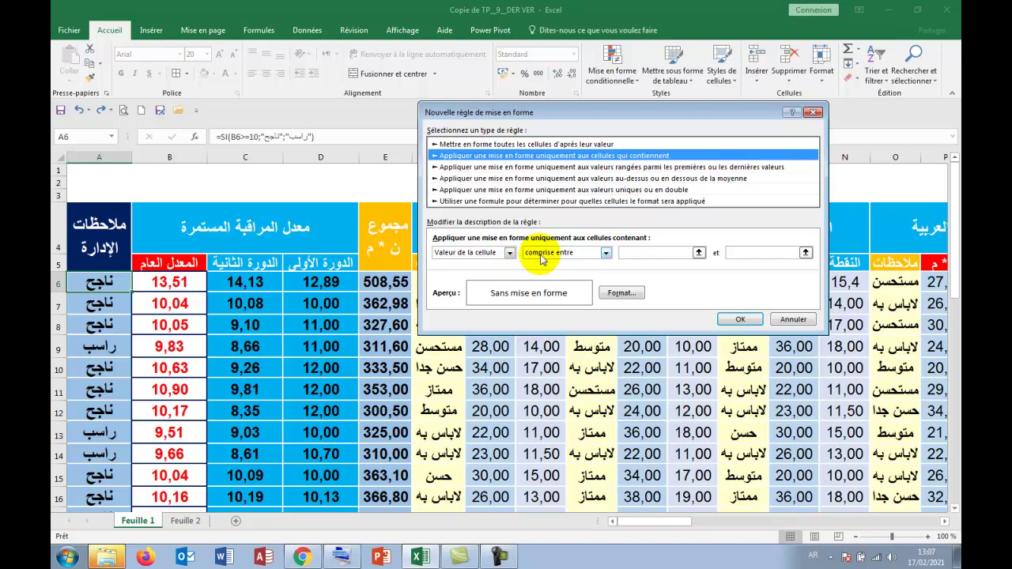
pyautogui.click(606, 253)
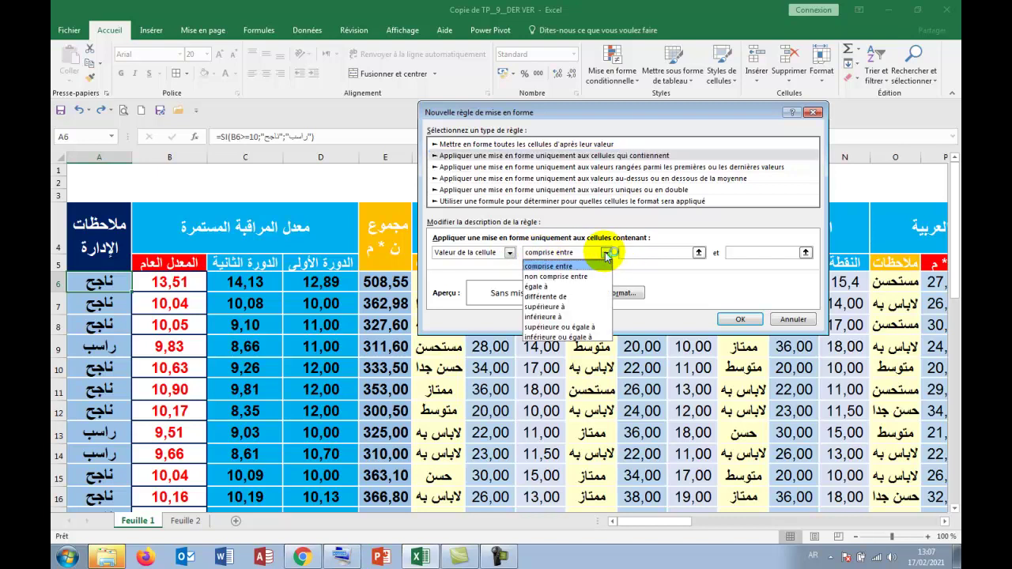
pyautogui.click(542, 286)
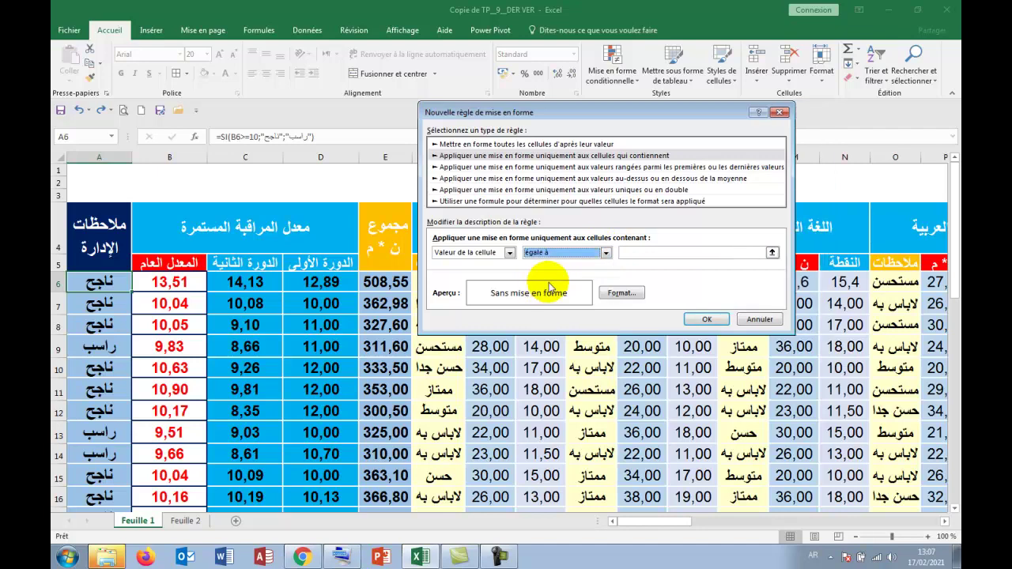
pyautogui.click(658, 253)
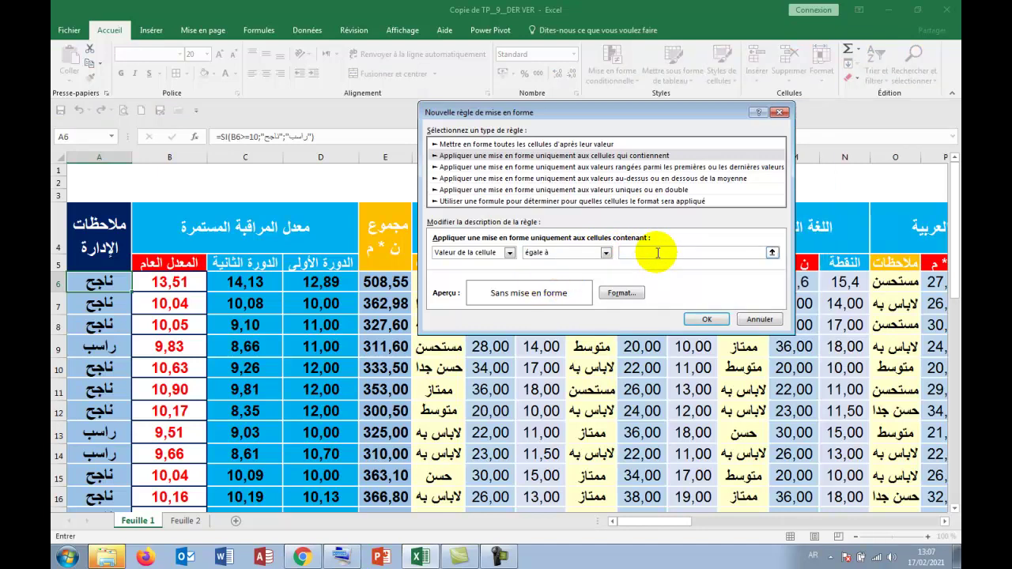
pyautogui.write('ل')
pyautogui.write('اجح')
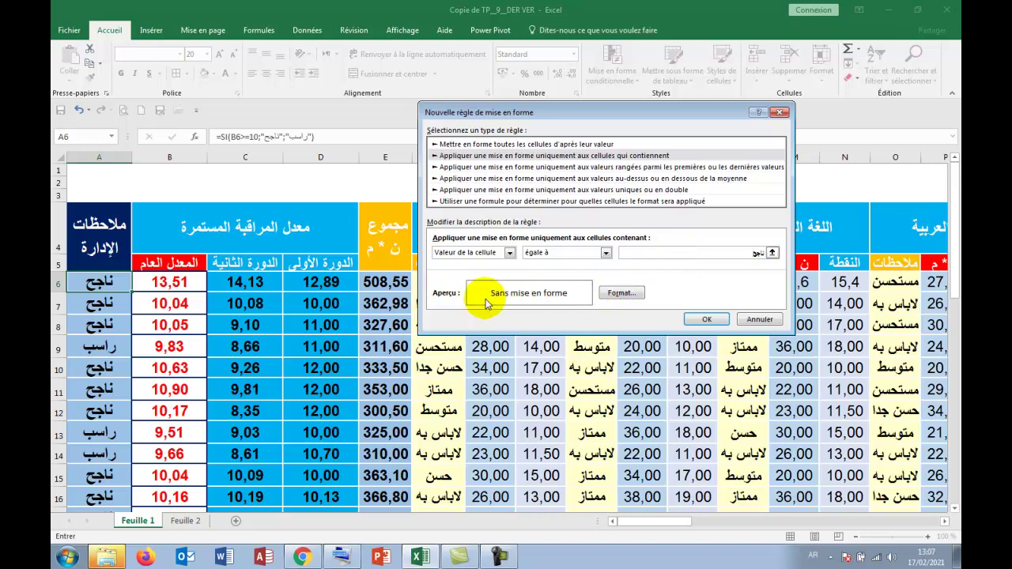
# Step: Give the "ناجح" rule a dark green background fill and add it to the rule list
pyautogui.click(625, 293)
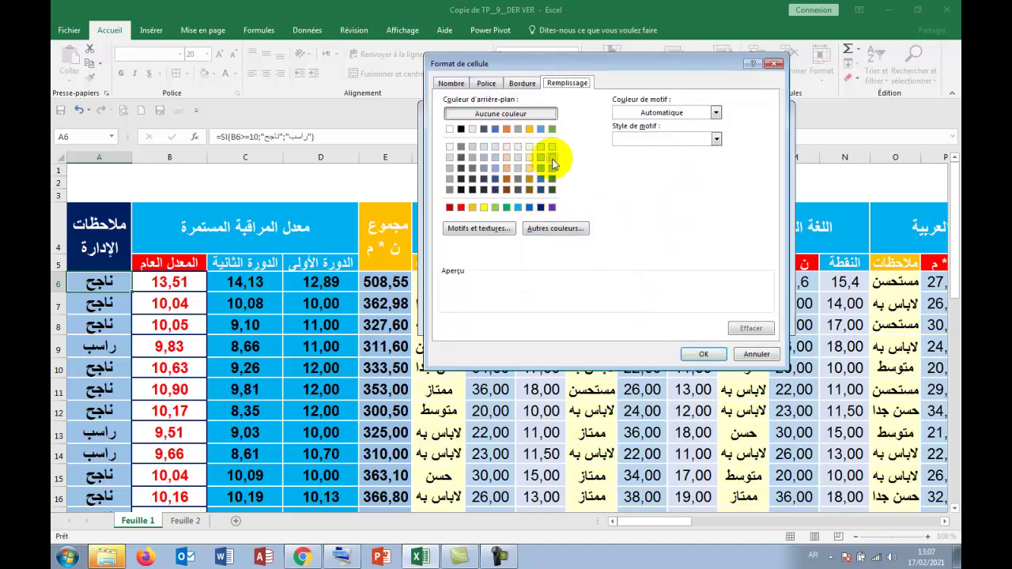
pyautogui.click(552, 180)
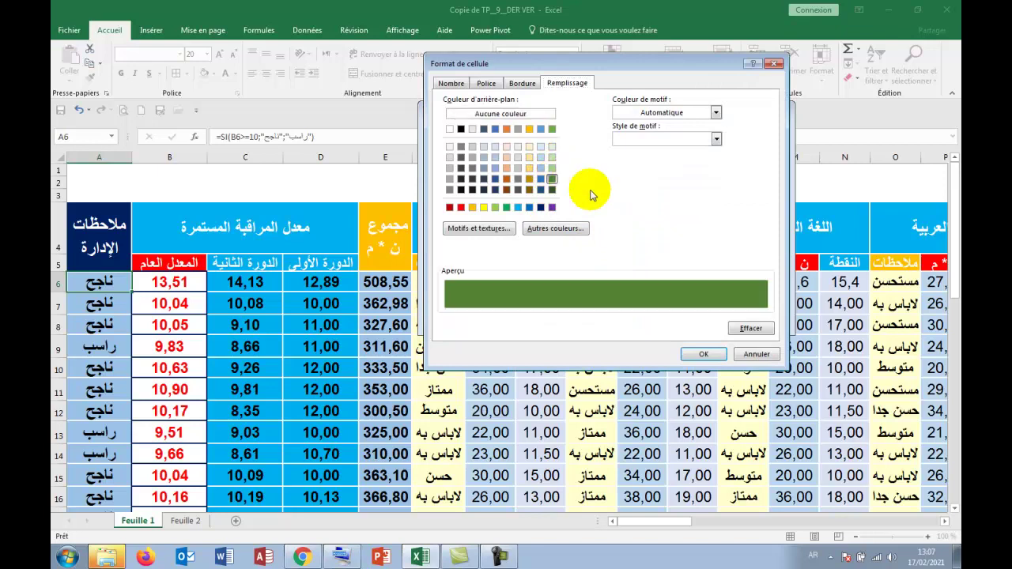
pyautogui.click(702, 354)
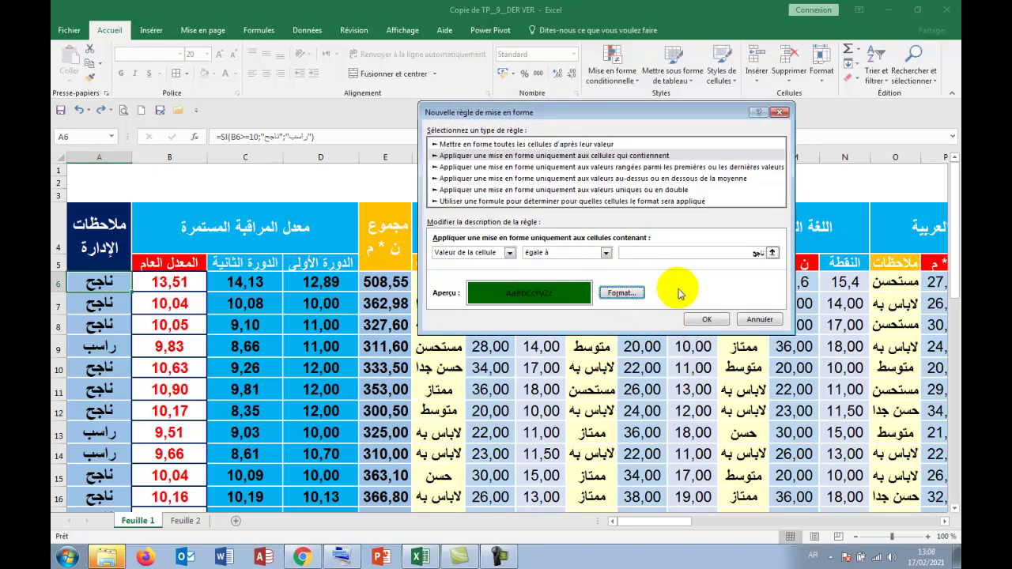
pyautogui.click(706, 319)
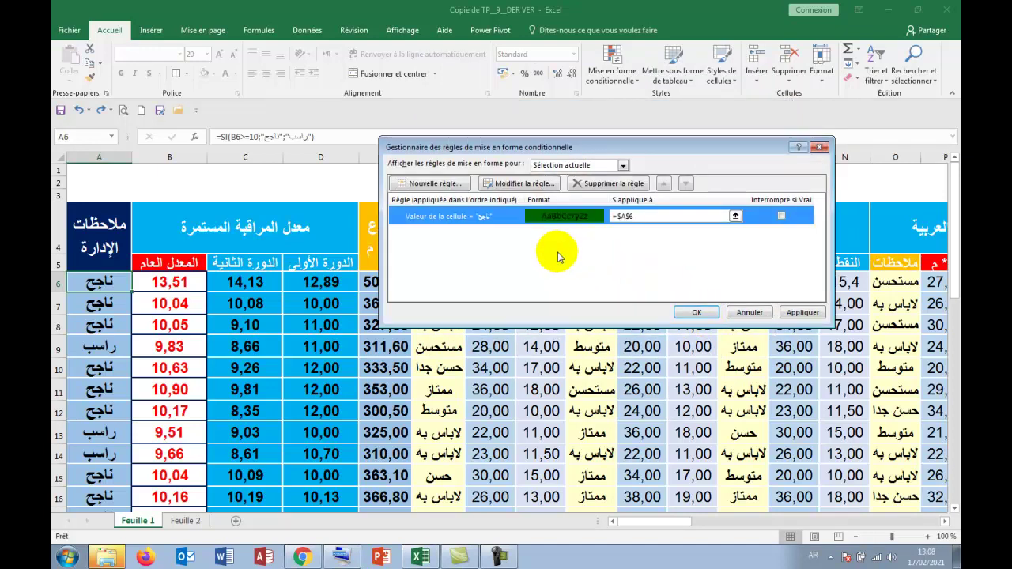
# Step: Create a second conditional formatting rule for A6 covering cells whose value is equal to (égale à) "راسب"
pyautogui.click(433, 184)
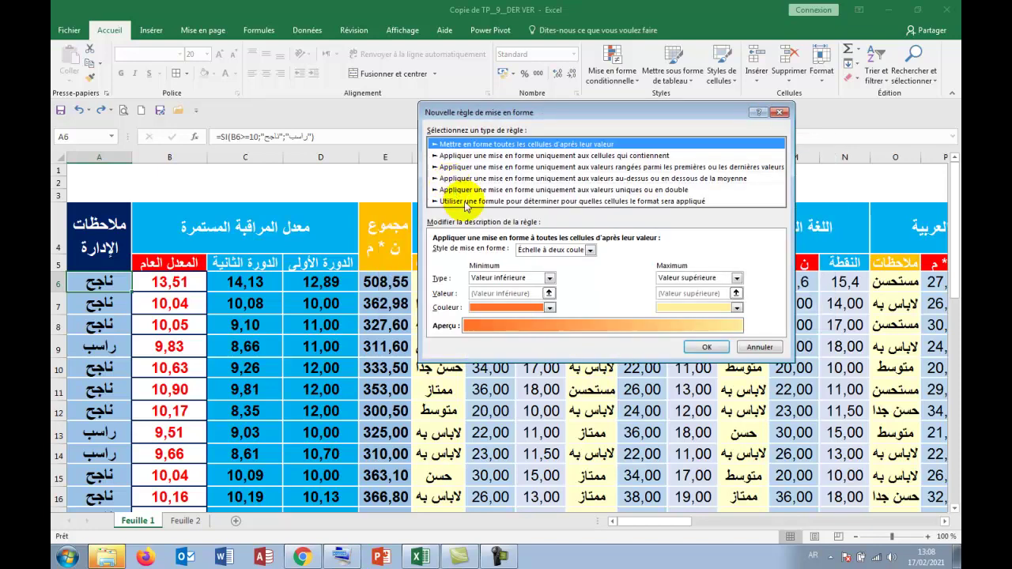
pyautogui.click(453, 155)
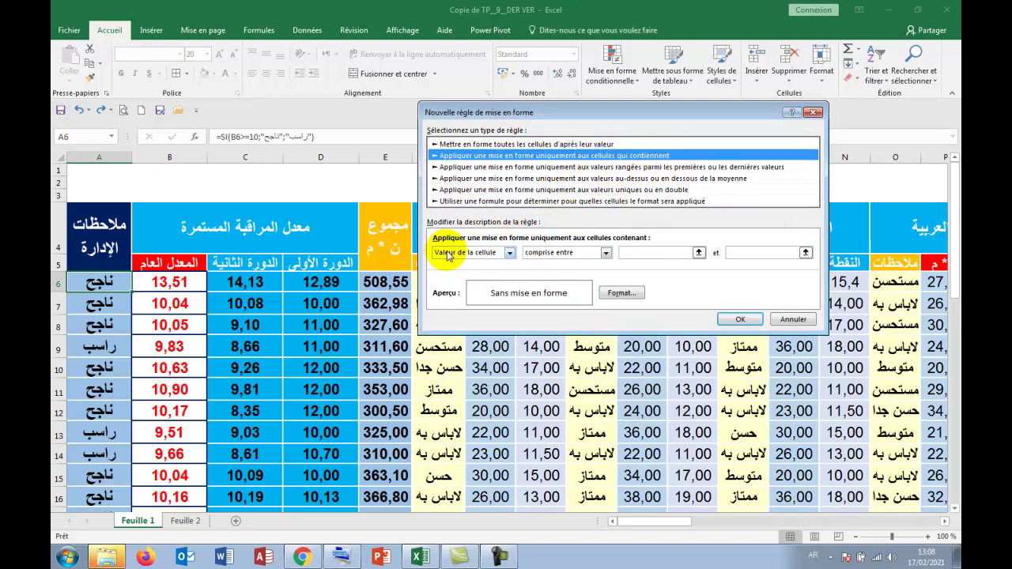
pyautogui.click(605, 253)
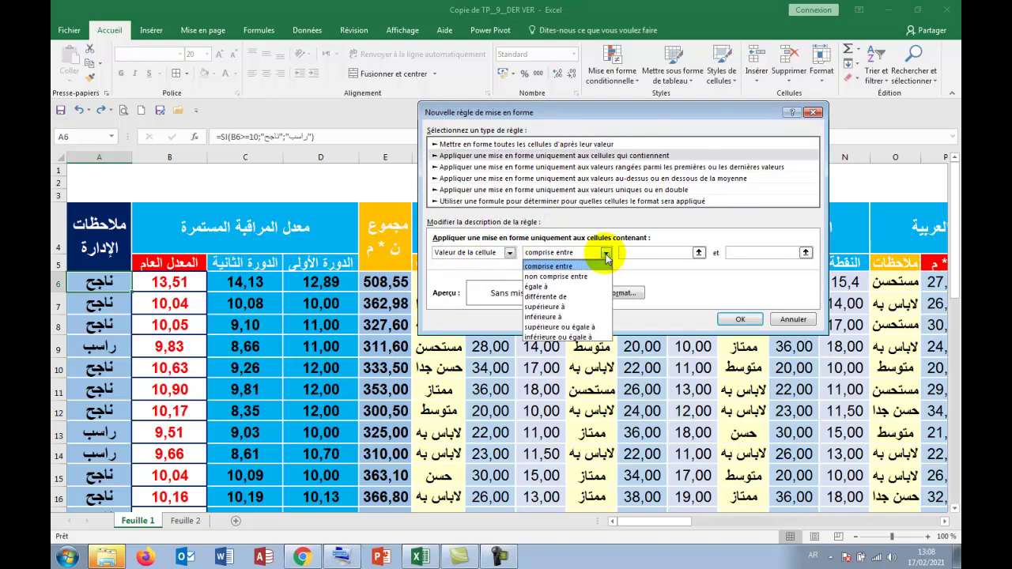
pyautogui.click(584, 281)
pyautogui.click(696, 251)
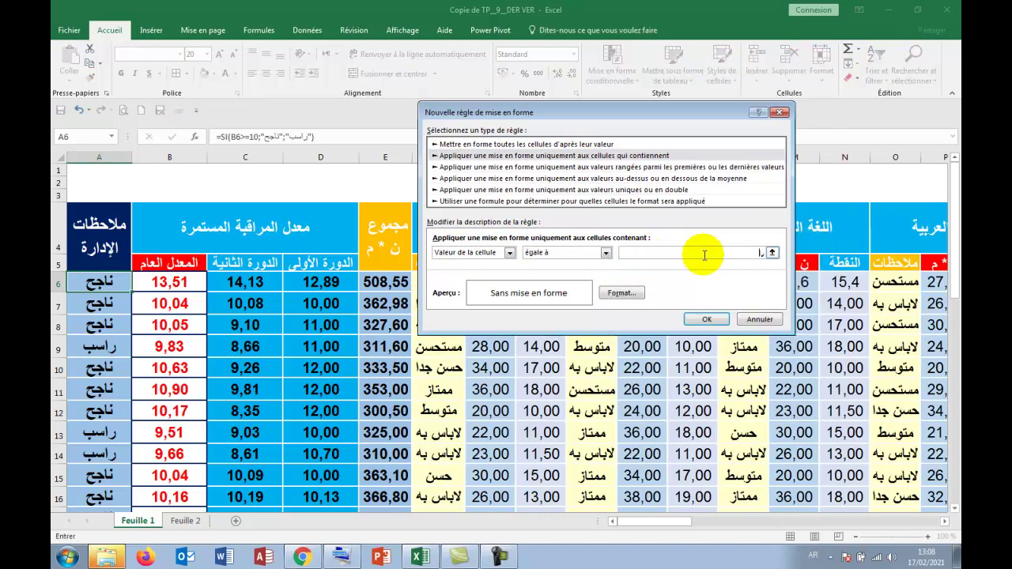
pyautogui.write('راسب')
# Step: Give the "راسب" rule a red background fill and apply both formatting rules to A6
pyautogui.click(623, 293)
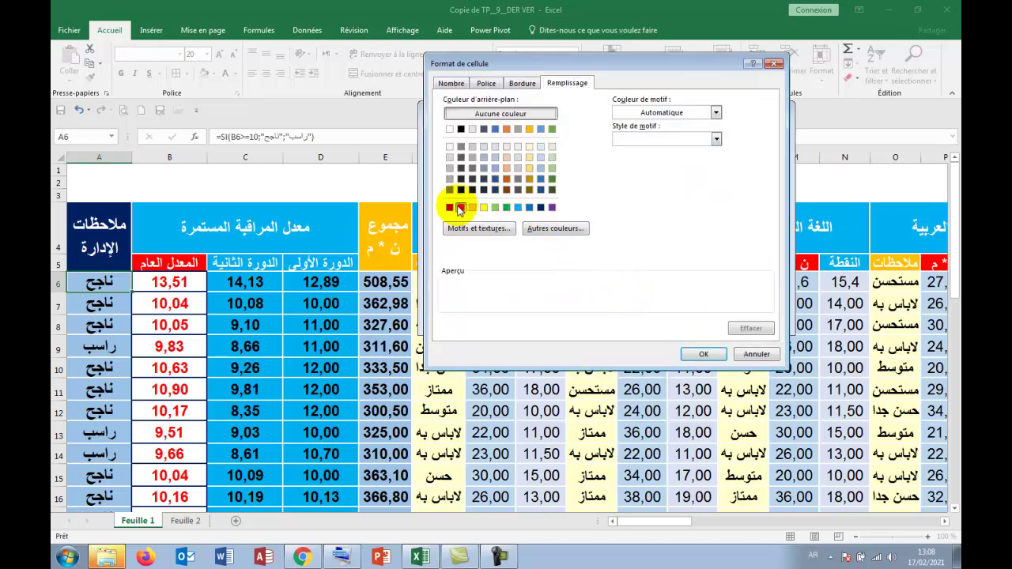
pyautogui.click(461, 207)
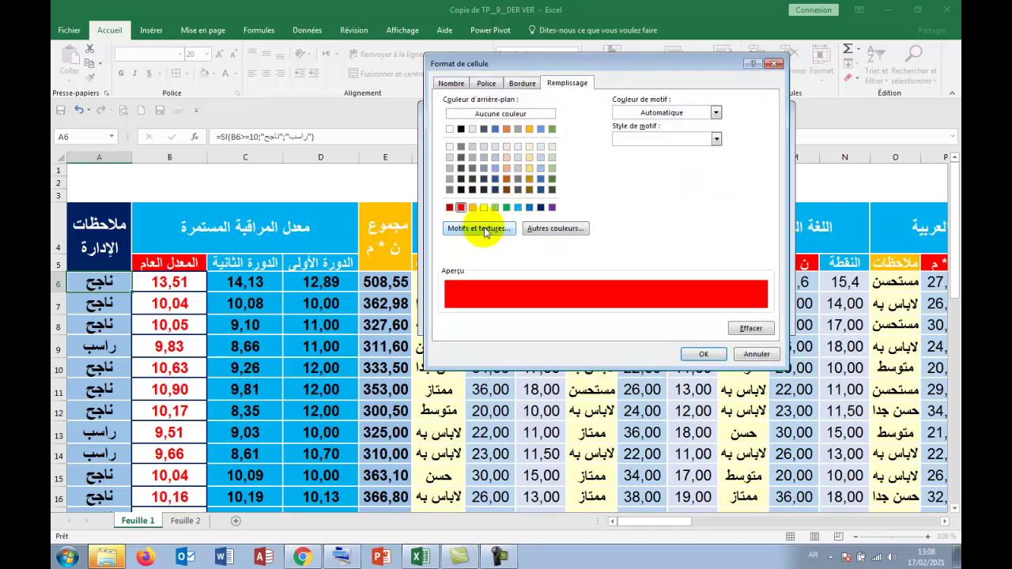
pyautogui.click(704, 355)
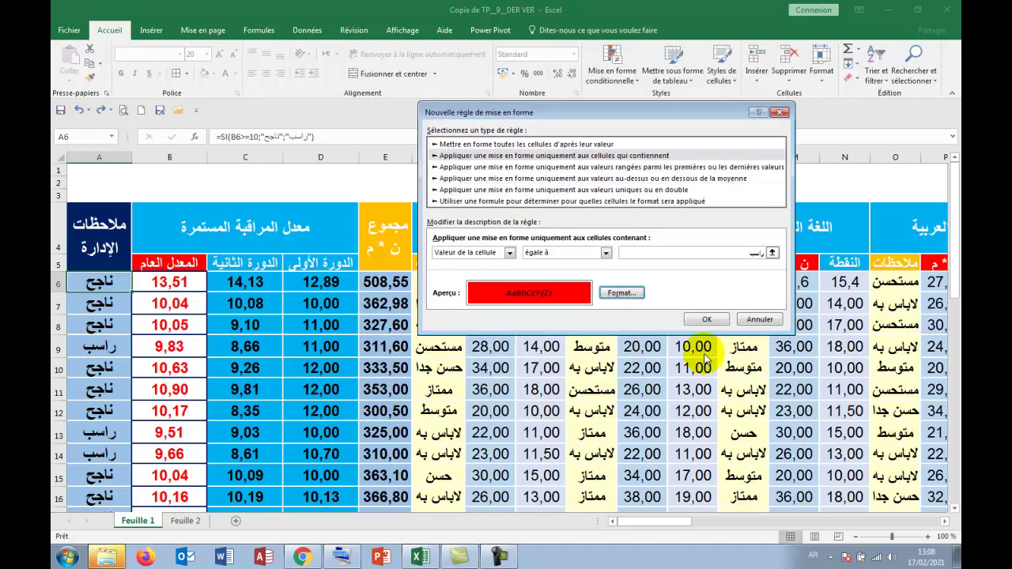
pyautogui.click(707, 319)
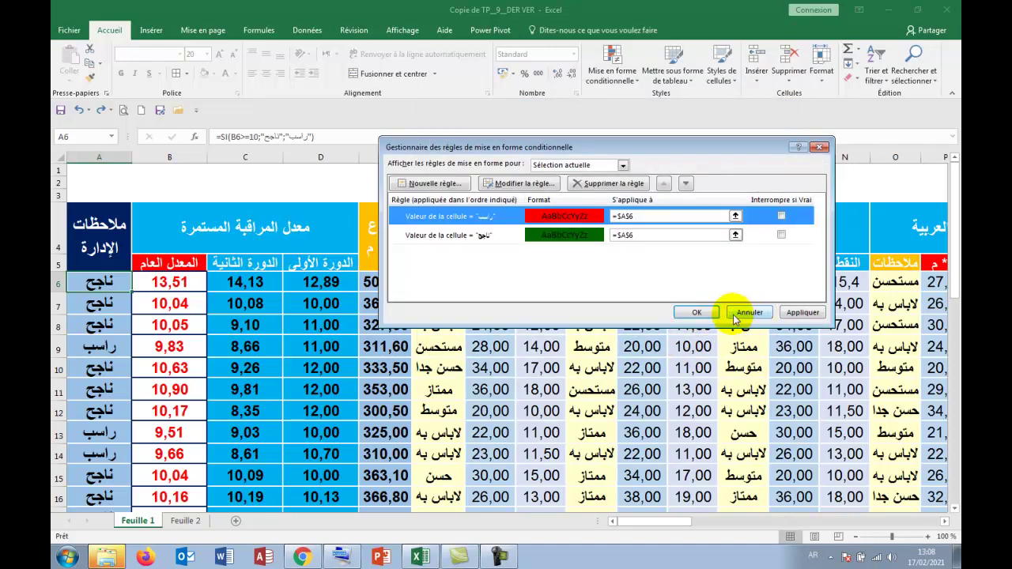
pyautogui.click(814, 313)
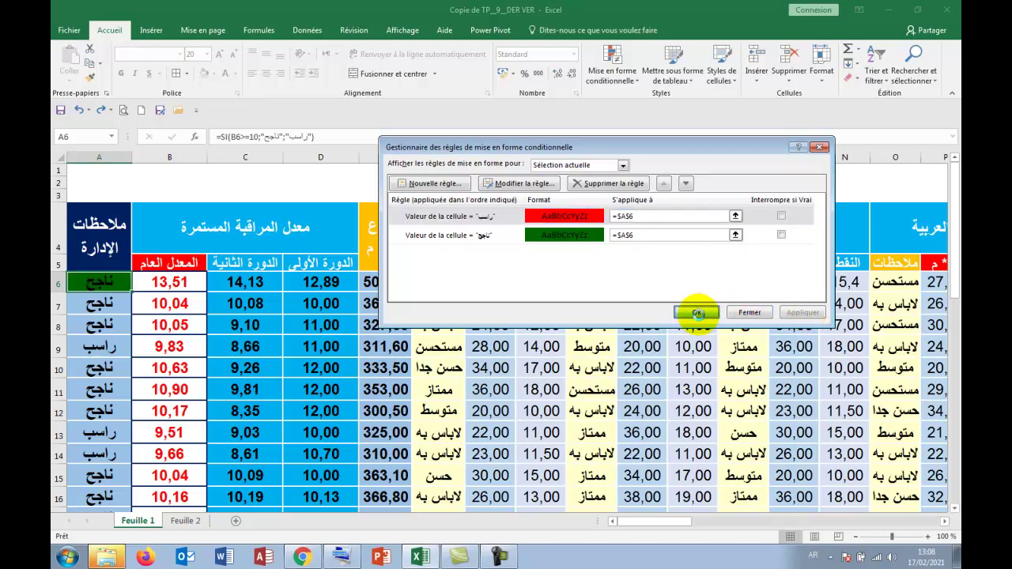
pyautogui.click(696, 312)
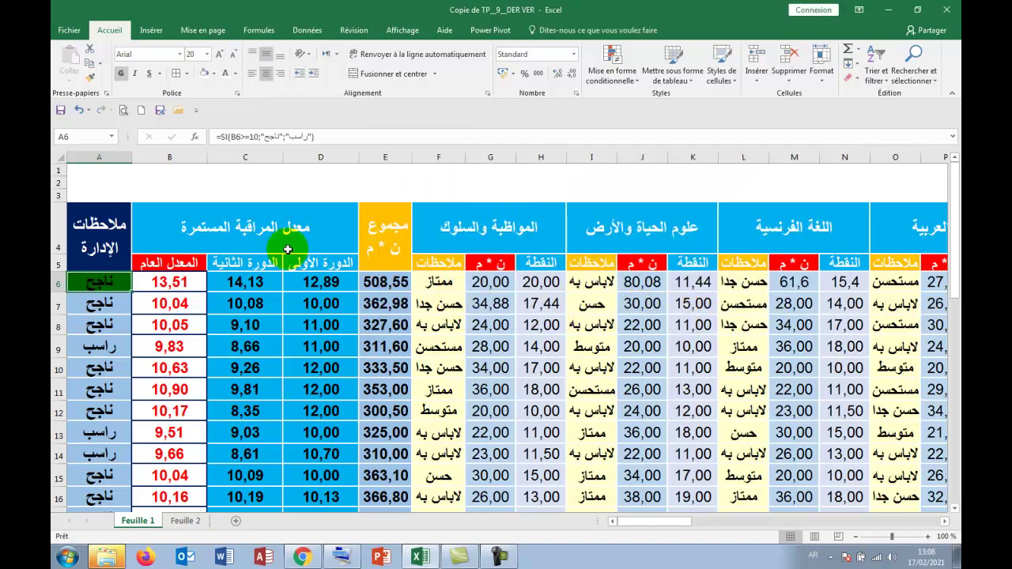
# Step: Fill A6 with its conditional formatting down to row 40 and set the font colour of these remarks to white
pyautogui.doubleClick(131, 292)
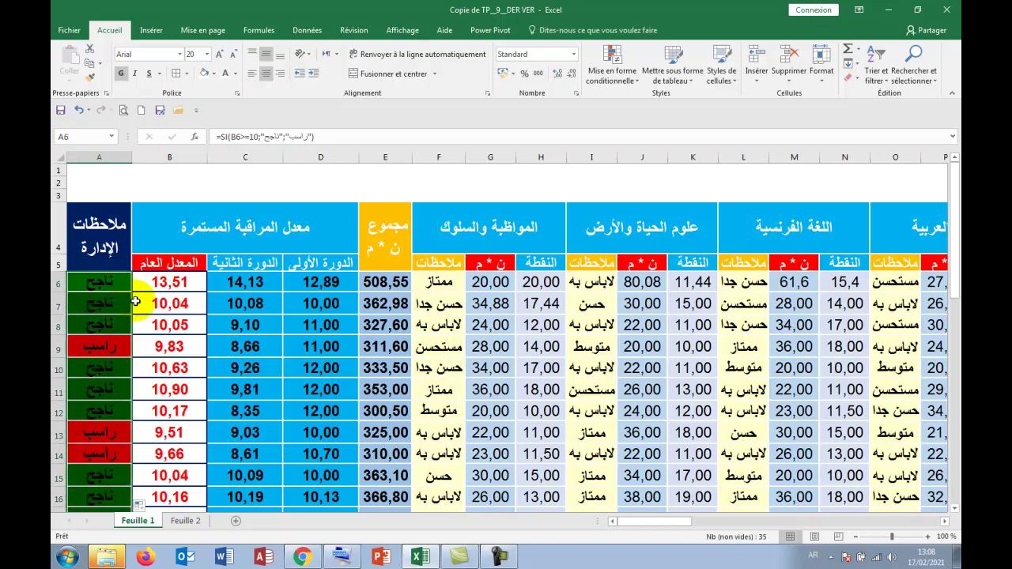
pyautogui.click(225, 75)
pyautogui.click(215, 387)
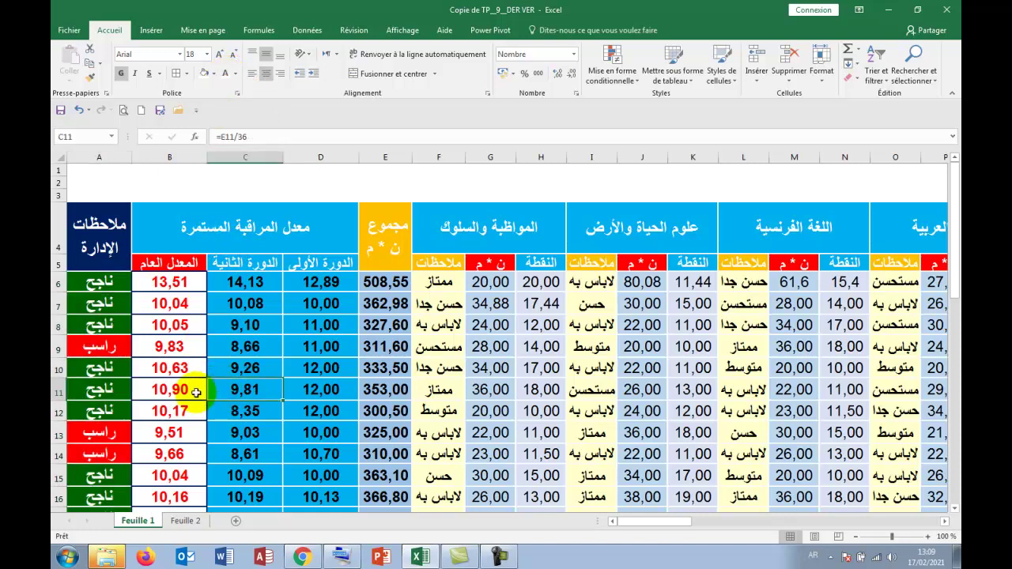
# Step: Review the coloured ملاحظات الإدارة remarks against the general averages down to row 40
pyautogui.scroll(-7, 197, 393)
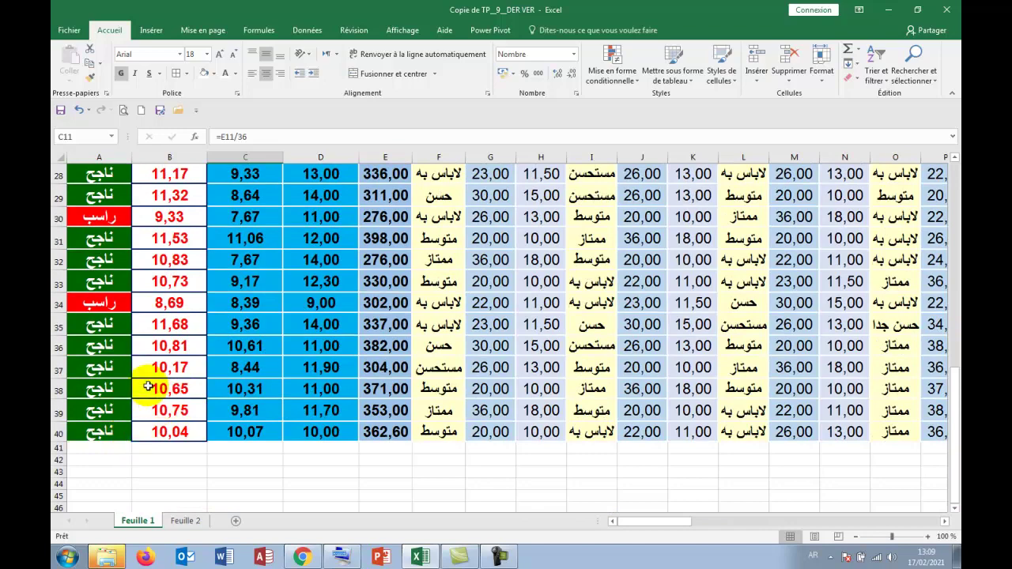
pyautogui.scroll(2, 149, 385)
pyautogui.scroll(7, 149, 385)
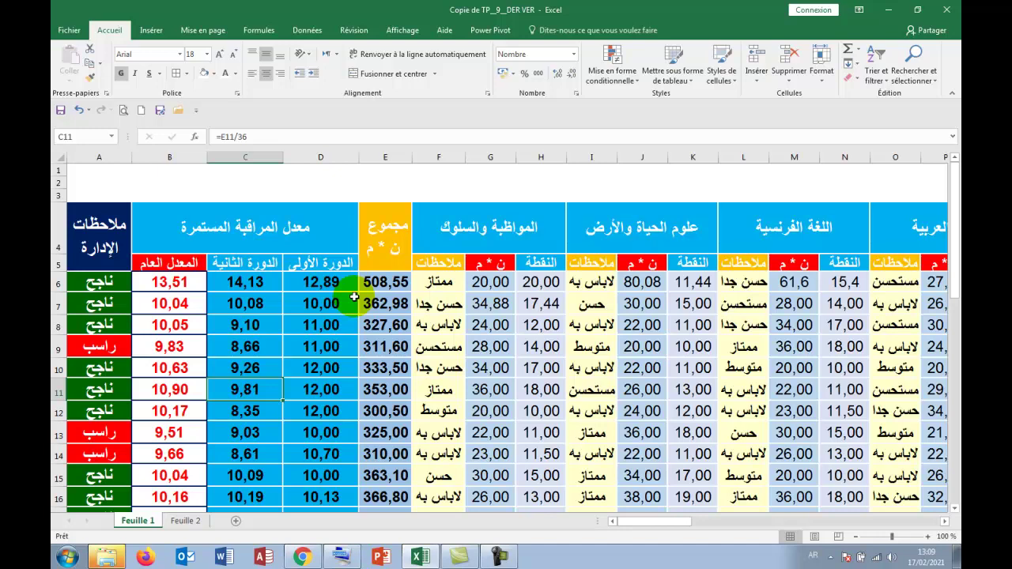
pyautogui.scroll(-8, 353, 297)
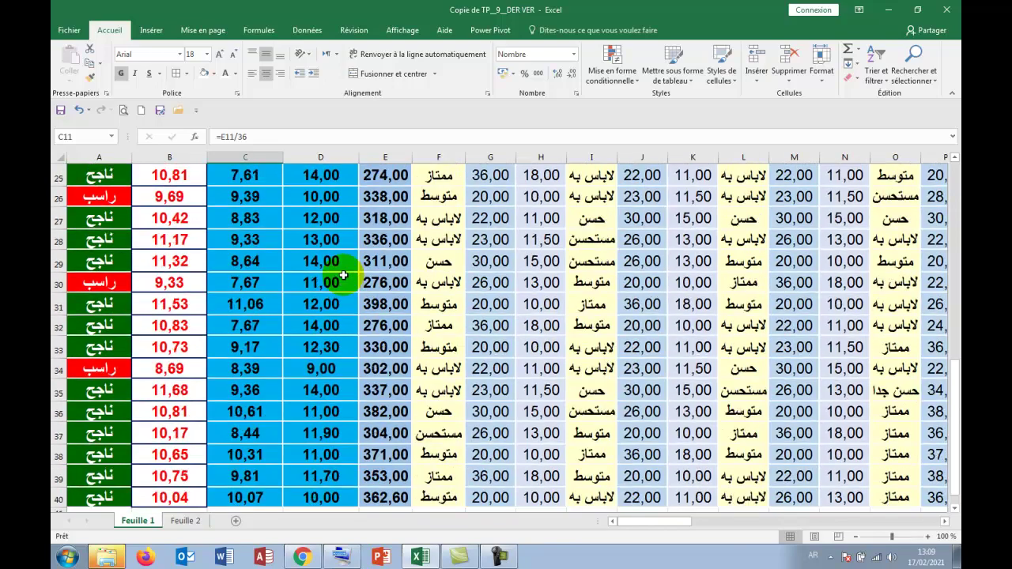
pyautogui.scroll(-3, 199, 255)
pyautogui.scroll(8, 191, 261)
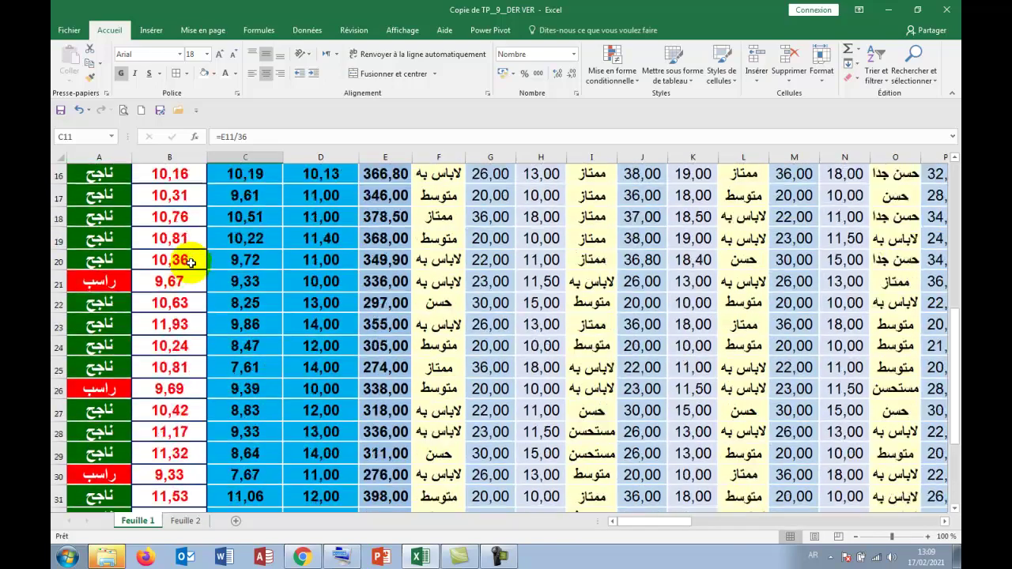
pyautogui.scroll(3, 191, 262)
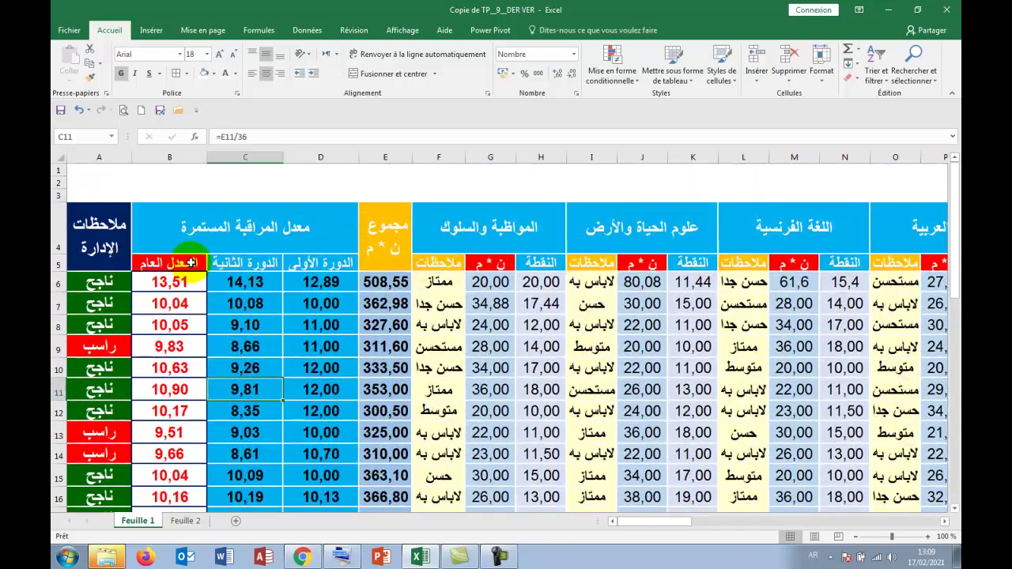